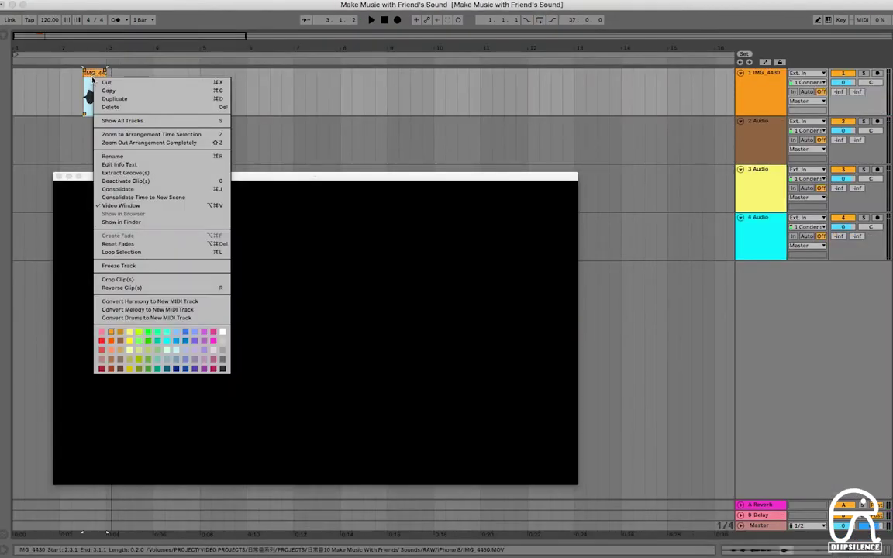
Consolidate the IMG_4430 clip, play it back, and move it to start at bar 2.
{"action": "left_click", "coordinate": [118, 189]}
{"action": "left_click", "coordinate": [530, 304]}
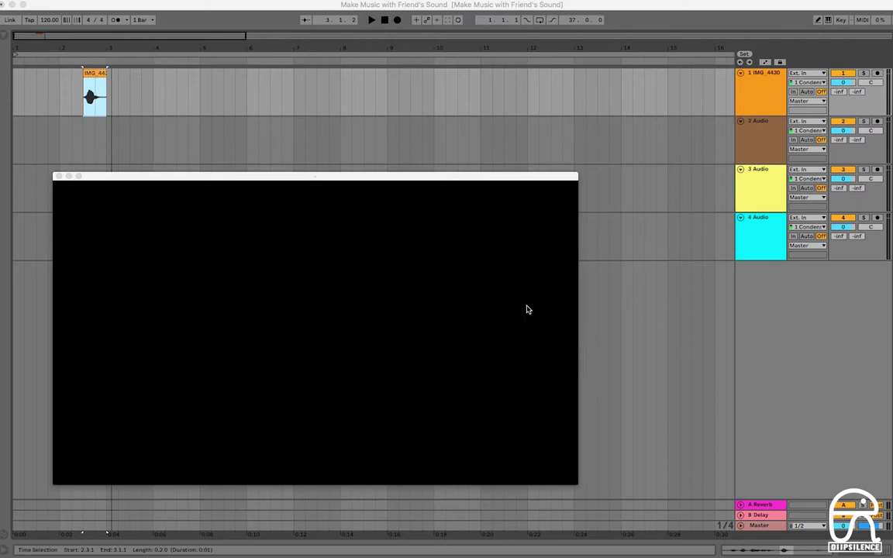
{"action": "left_click", "coordinate": [92, 79]}
{"action": "key", "text": "space"}
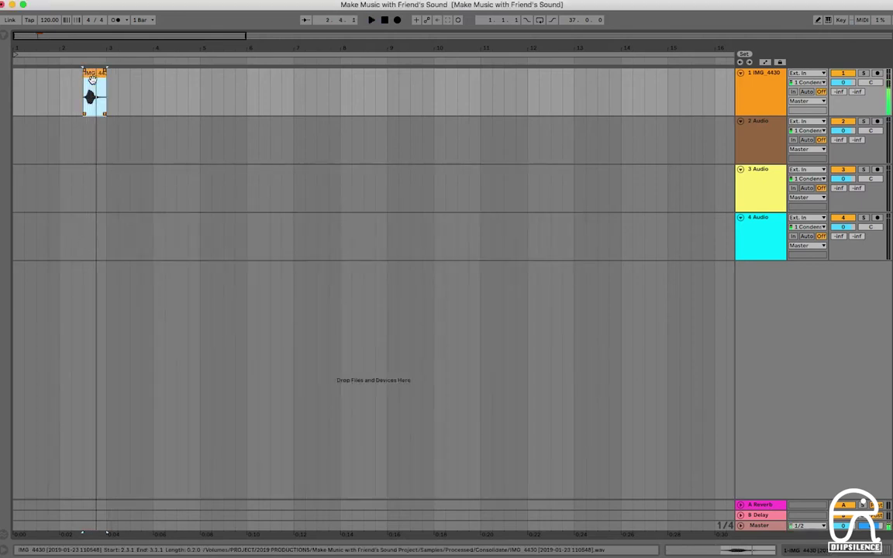
{"action": "key", "text": "space"}
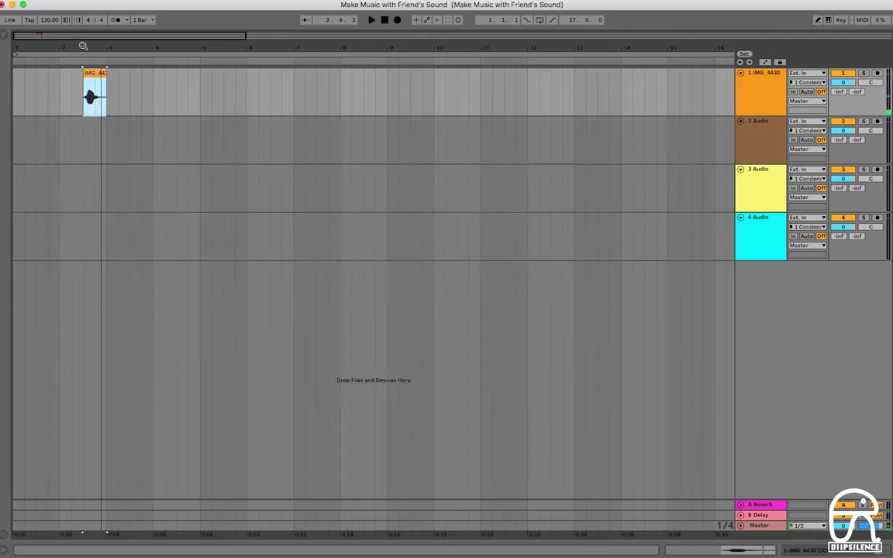
{"action": "left_click_drag", "start_coordinate": [89, 75], "coordinate": [71, 83]}
{"action": "left_click_drag", "start_coordinate": [60, 42], "coordinate": [222, 93]}
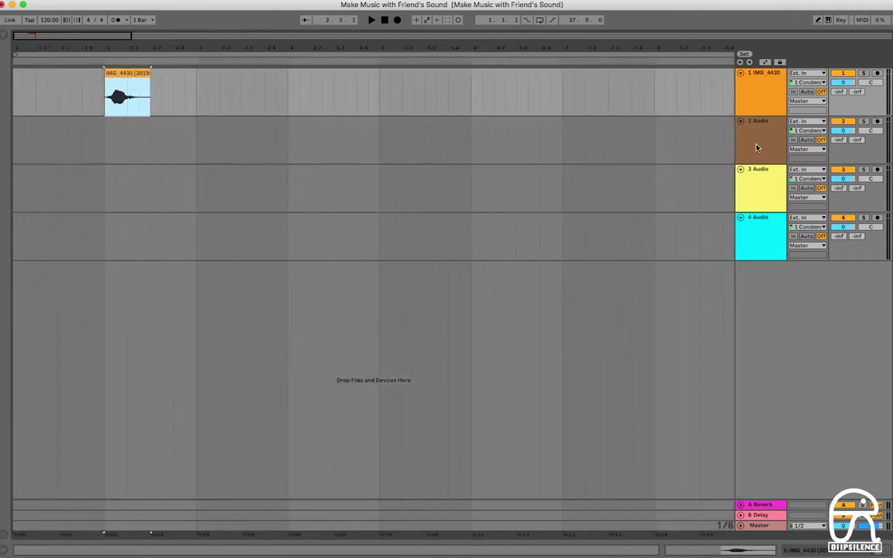
Add a Reaktor 6 instrument track below the IMG_4430 track and load the Form.ens ensemble into it.
{"action": "left_click", "coordinate": [762, 101]}
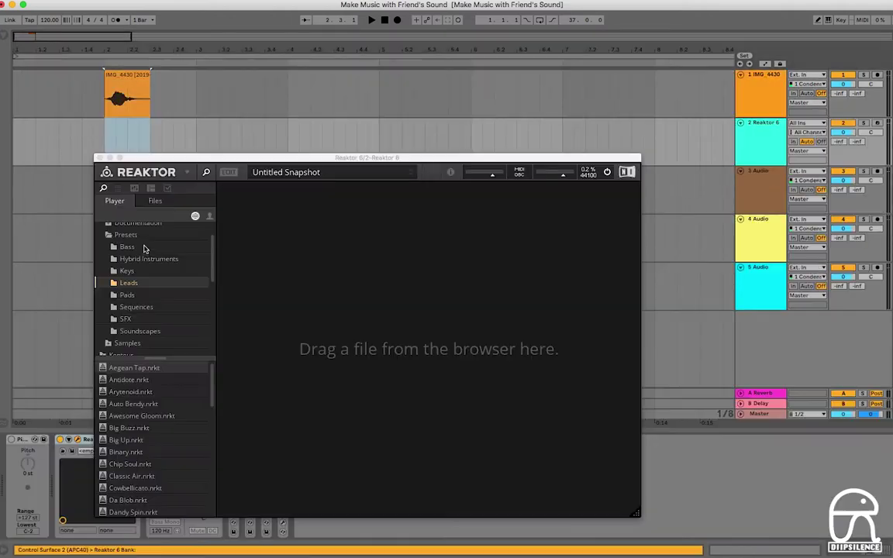
{"action": "left_click", "coordinate": [118, 241]}
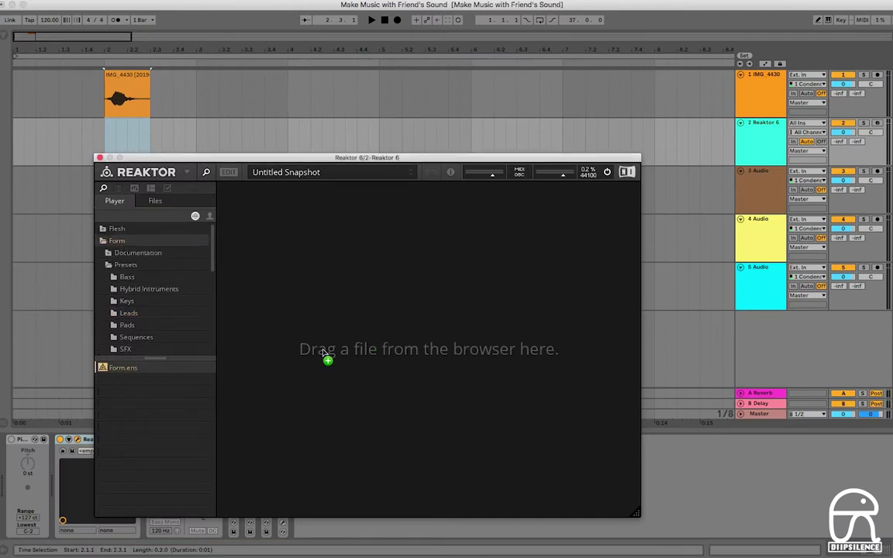
{"action": "left_click_drag", "start_coordinate": [317, 333], "coordinate": [319, 334]}
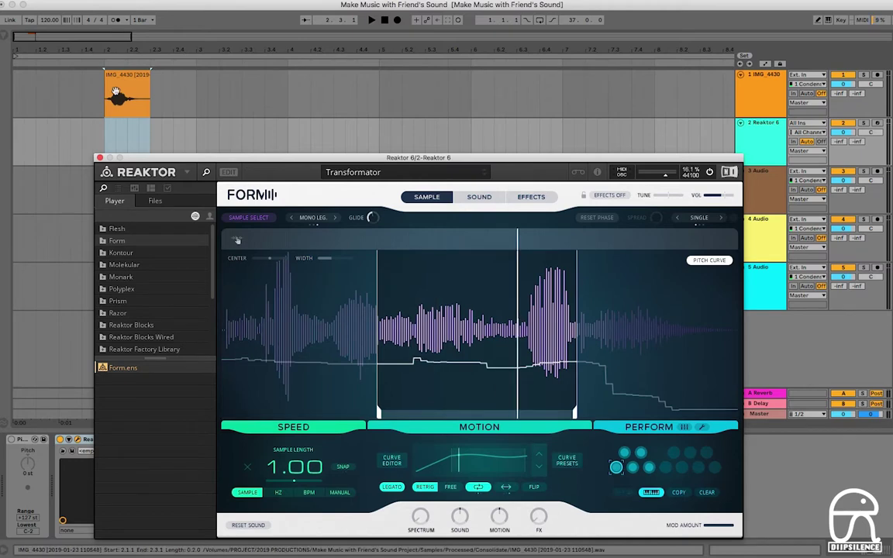
Load the full one-second IMG_4430 clip from the arrangement into Form as its sample.
{"action": "left_click_drag", "start_coordinate": [115, 94], "coordinate": [457, 318]}
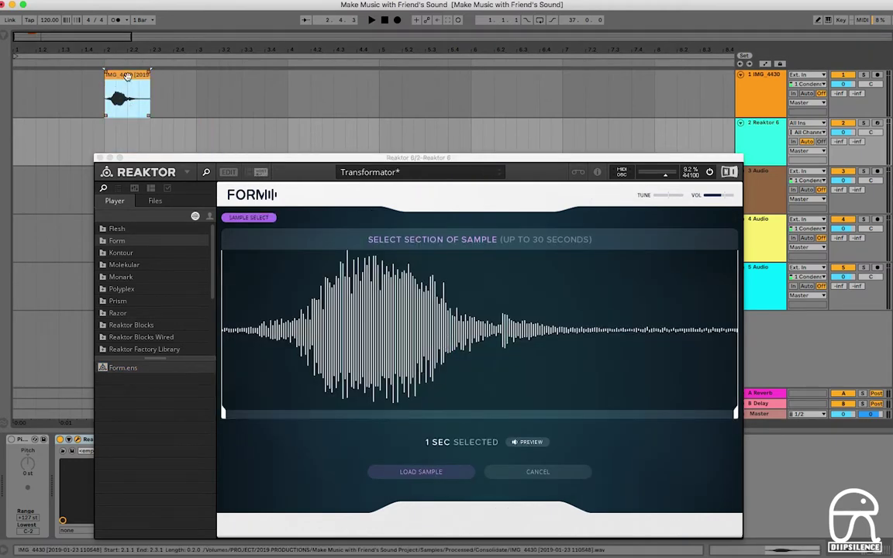
{"action": "left_click_drag", "start_coordinate": [128, 76], "coordinate": [456, 310]}
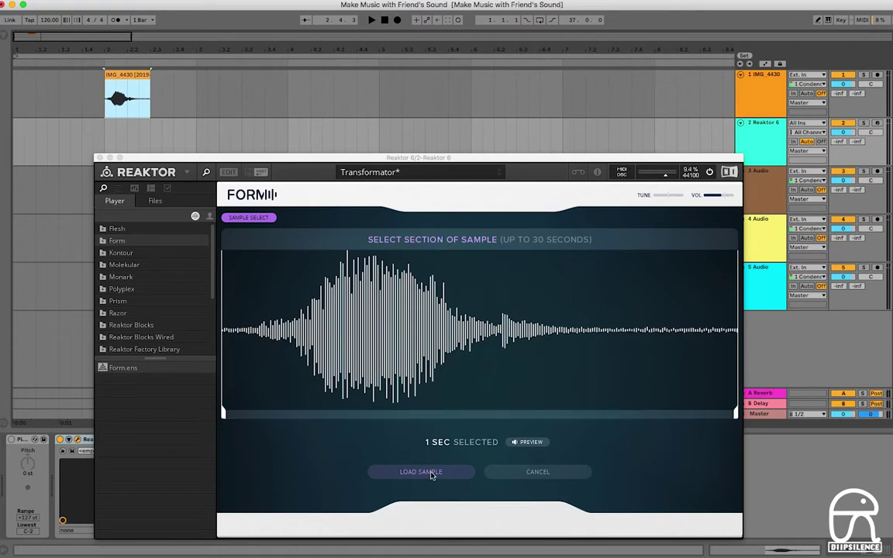
{"action": "left_click", "coordinate": [431, 474]}
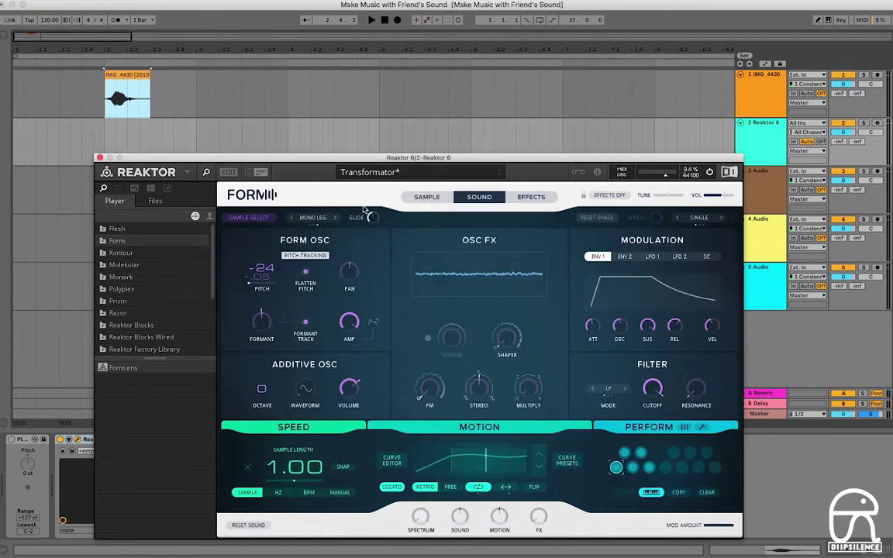
Extend Form's sample section start to near the waveform's beginning and arm the Reaktor 6 track for recording.
{"action": "left_click", "coordinate": [426, 197]}
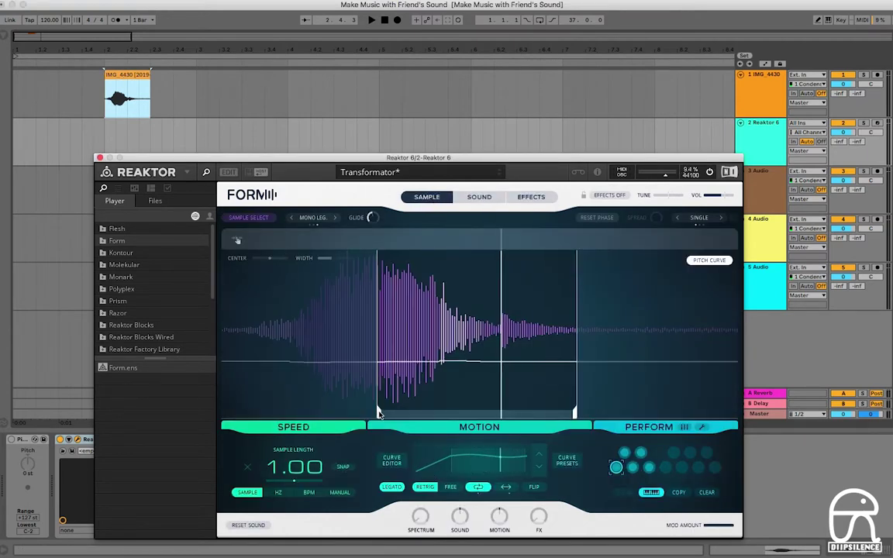
{"action": "left_click_drag", "start_coordinate": [378, 409], "coordinate": [239, 403]}
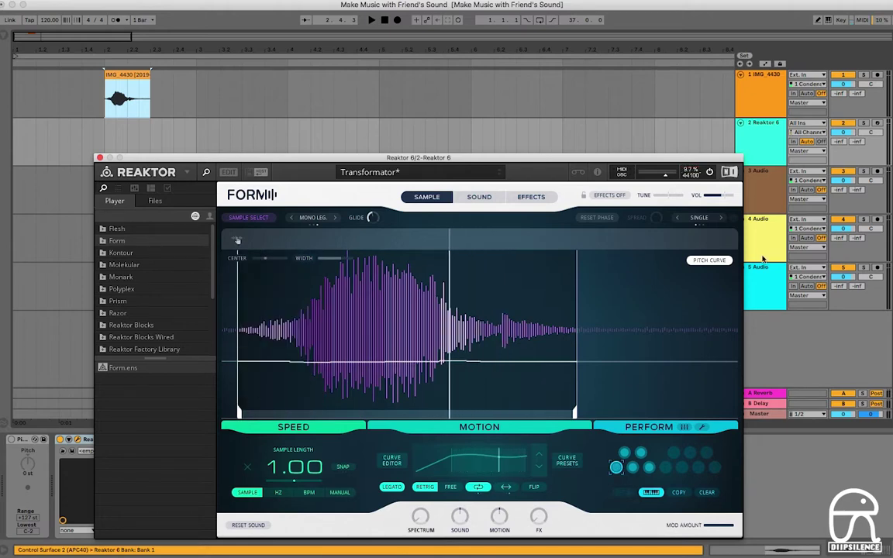
{"action": "left_click", "coordinate": [877, 123]}
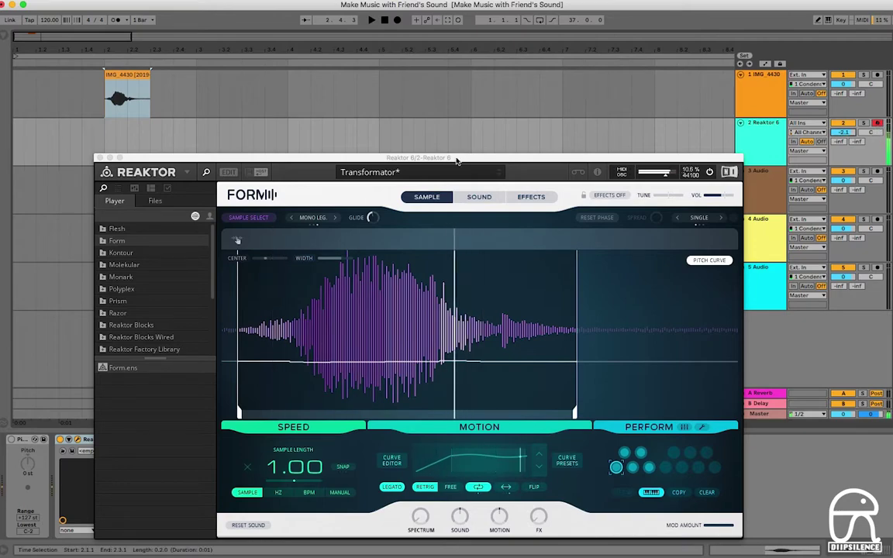
{"action": "left_click_drag", "start_coordinate": [458, 160], "coordinate": [549, 117]}
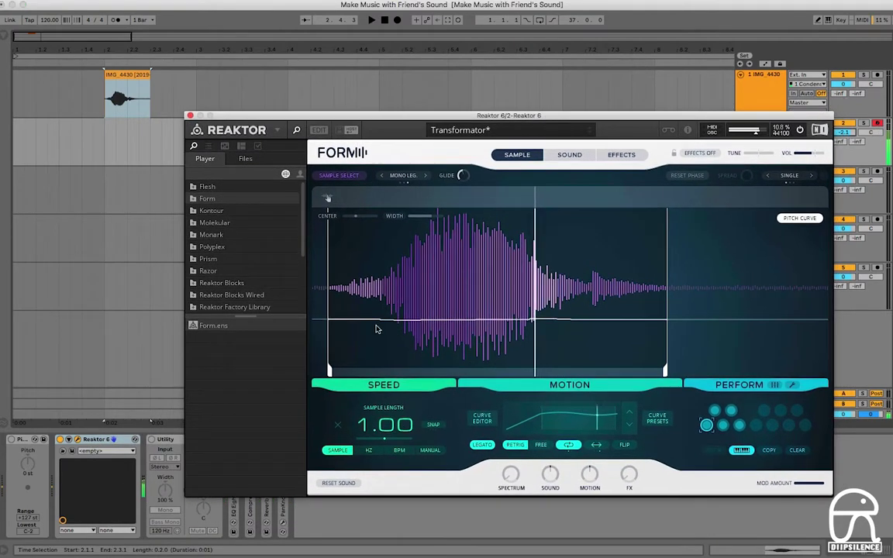
{"action": "mouse_move", "coordinate": [330, 372]}
{"action": "left_mouse_down"}
{"action": "mouse_move", "coordinate": [355, 370]}
{"action": "mouse_move", "coordinate": [323, 369]}
{"action": "left_mouse_up"}
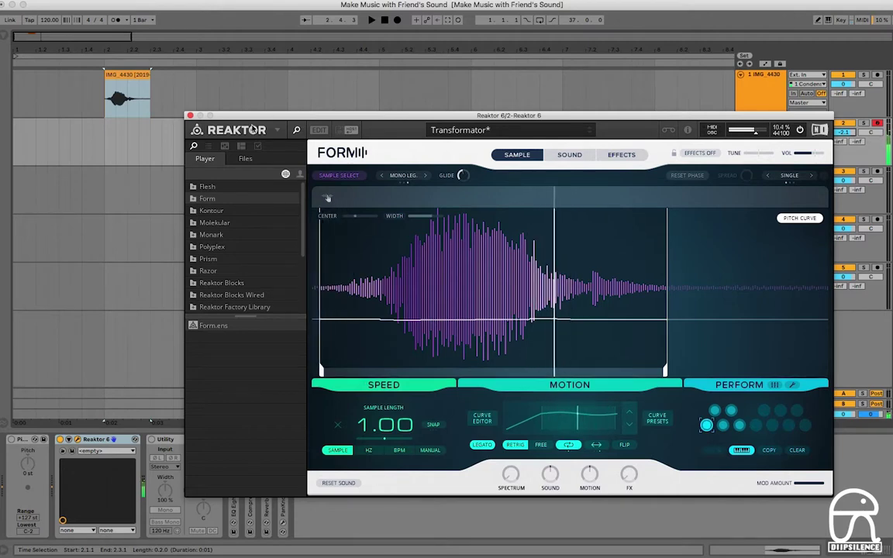
{"action": "left_click", "coordinate": [190, 115]}
{"action": "left_click", "coordinate": [197, 143]}
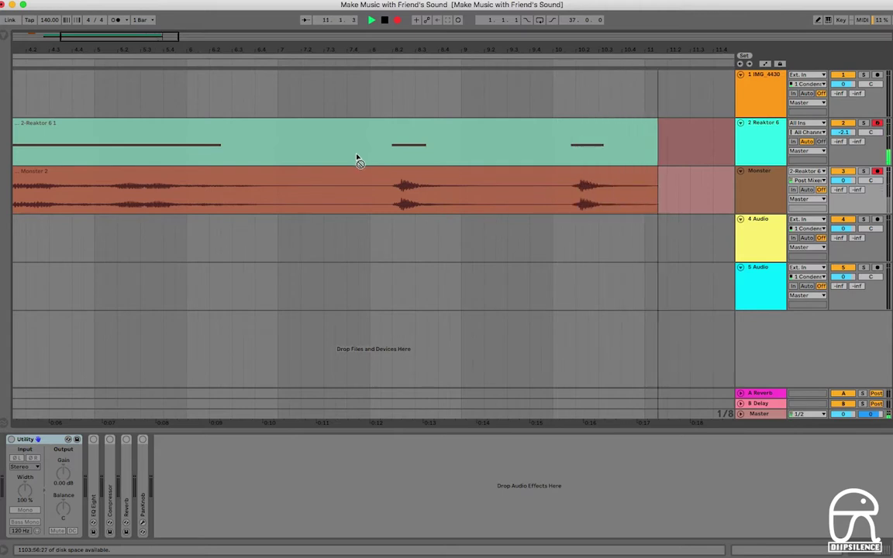
Stop the recording and delete the recorded MIDI clip from the Reaktor 6 track.
{"action": "key", "text": "space"}
{"action": "left_click_drag", "start_coordinate": [302, 48], "coordinate": [375, 4]}
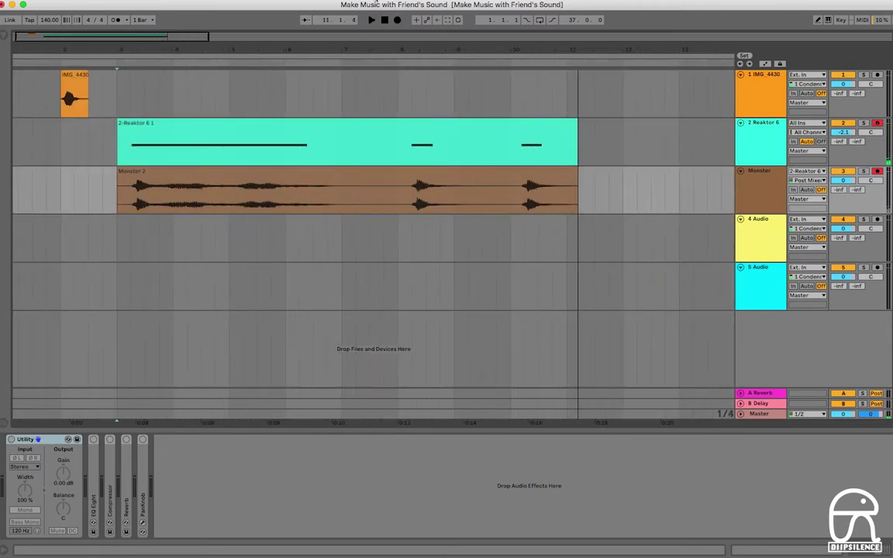
{"action": "left_click", "coordinate": [348, 122]}
{"action": "key", "text": "Delete"}
Split the recorded clip on the Monster track at bar 8 and at bar 10.
{"action": "left_click", "coordinate": [398, 199]}
{"action": "key", "text": "super+e"}
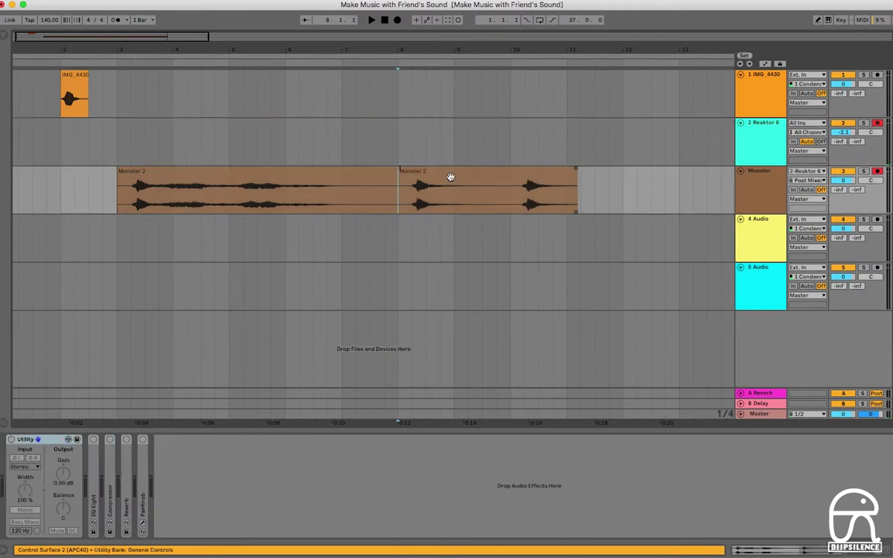
{"action": "left_click", "coordinate": [450, 172]}
{"action": "left_click", "coordinate": [510, 201]}
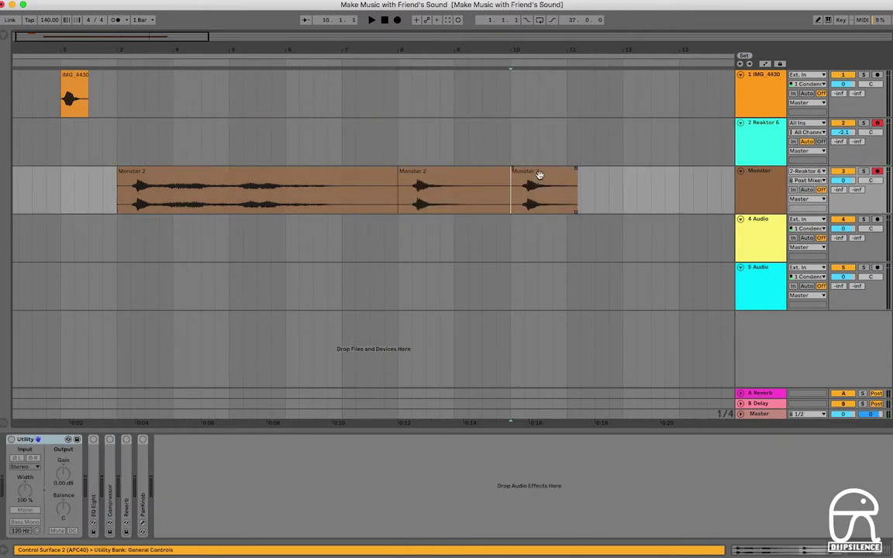
Move the last Monster piece to track 4 at about 2.3.4 and the middle piece to track 5 at about 3.3.2.
{"action": "left_click_drag", "start_coordinate": [539, 174], "coordinate": [142, 229]}
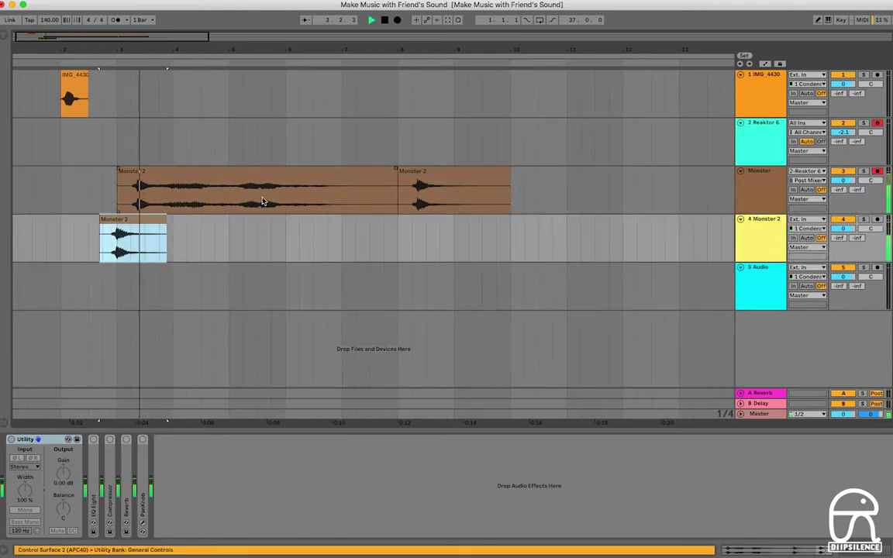
{"action": "left_click_drag", "start_coordinate": [434, 174], "coordinate": [187, 270]}
Transpose the Monster clip on track 5 by -12 st and play the layered clips to hear it.
{"action": "double_click", "coordinate": [188, 269]}
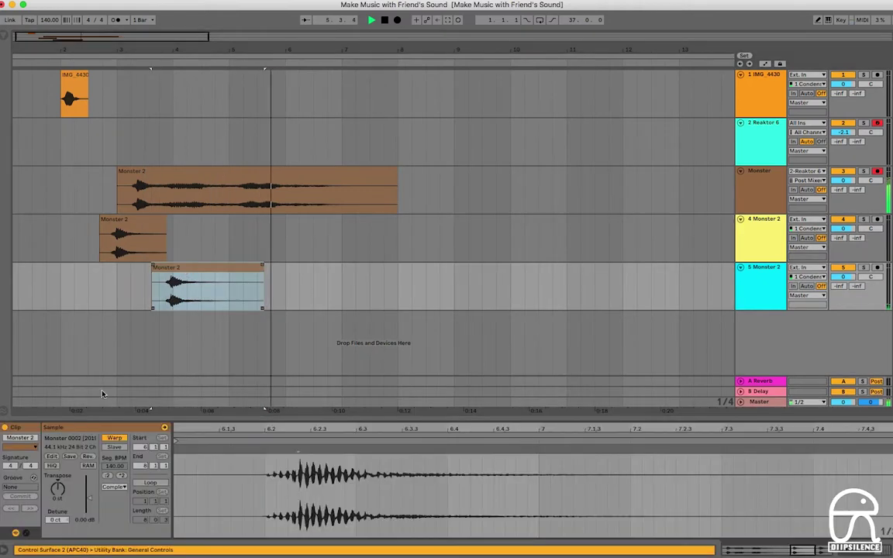
{"action": "left_click_drag", "start_coordinate": [62, 490], "coordinate": [62, 508]}
{"action": "key", "text": "space"}
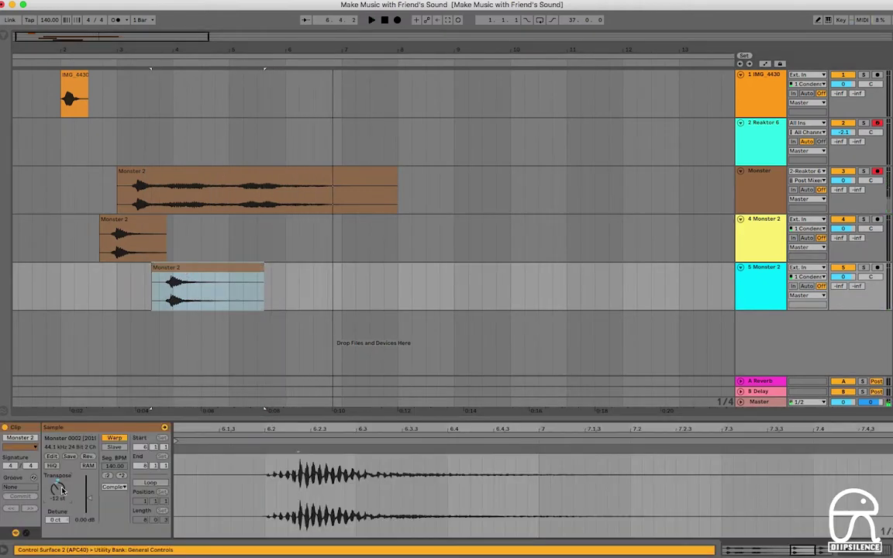
{"action": "key", "text": "space"}
{"action": "left_click", "coordinate": [128, 285]}
{"action": "left_click", "coordinate": [189, 268]}
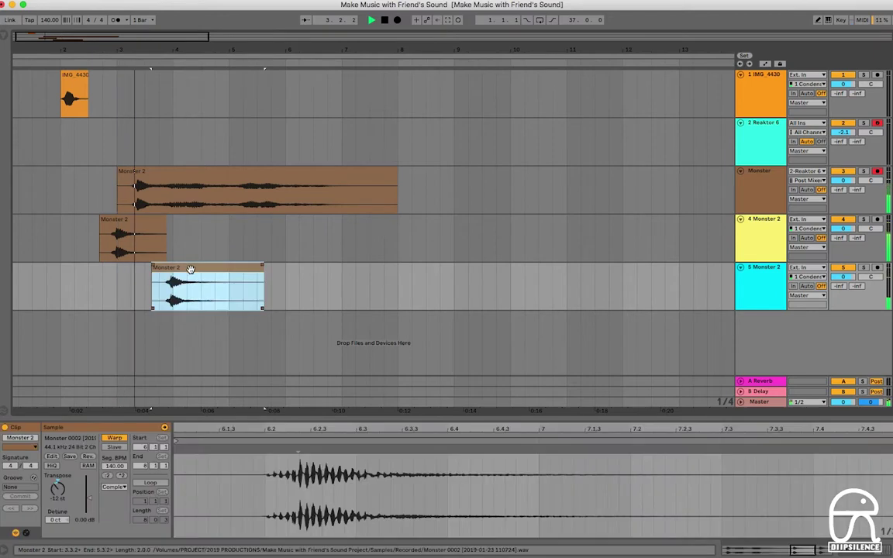
Set the track 5 clip's warp mode to Complex Pro and play the arrangement from bar 3.
{"action": "left_click", "coordinate": [116, 486]}
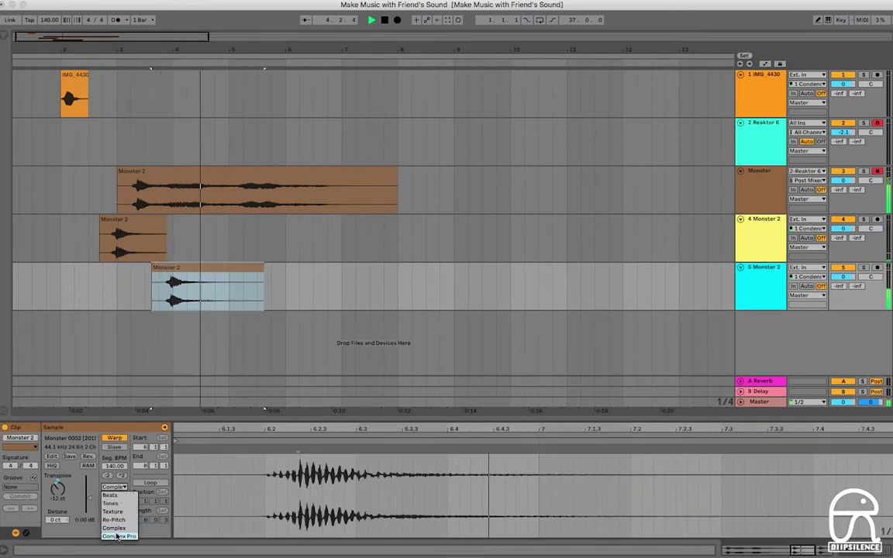
{"action": "left_click", "coordinate": [116, 516]}
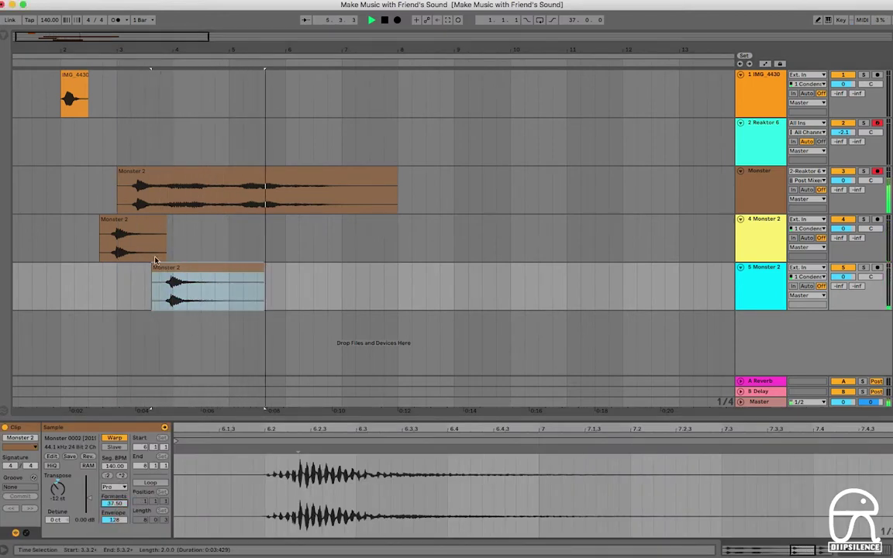
{"action": "left_click", "coordinate": [118, 281]}
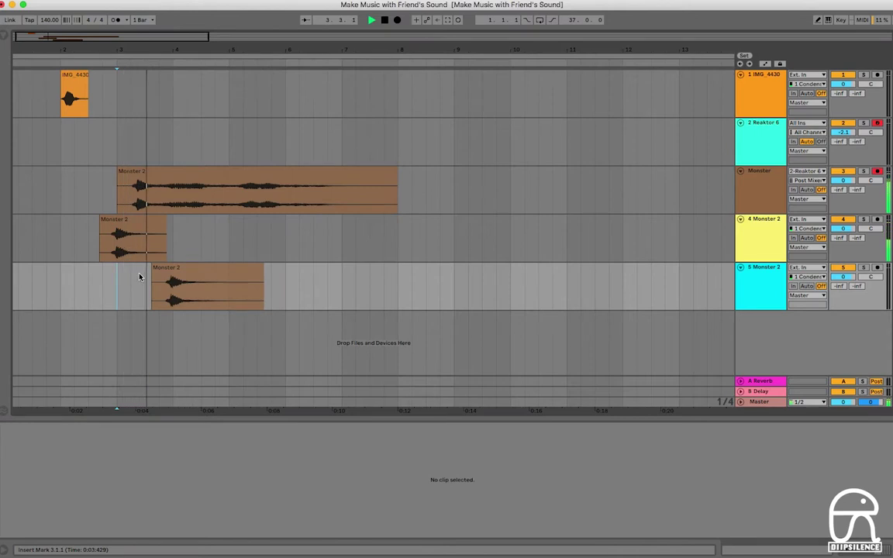
Add fade-outs to the ends of the Monster clips on tracks 4 and 5.
{"action": "left_click", "coordinate": [137, 224]}
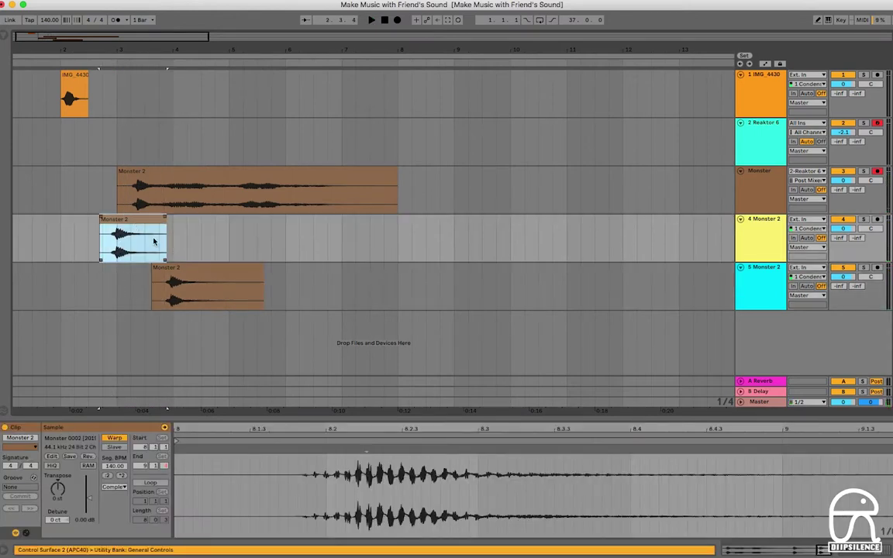
{"action": "left_click_drag", "start_coordinate": [166, 220], "coordinate": [152, 220]}
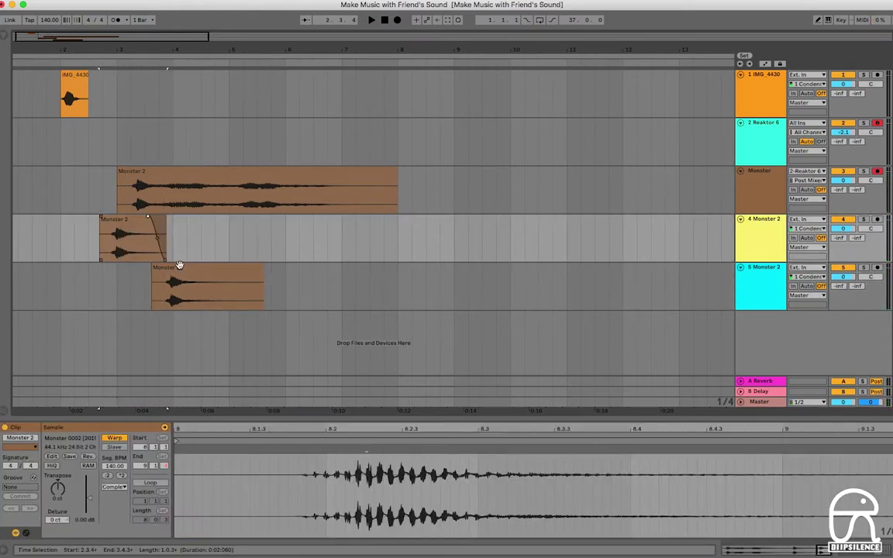
{"action": "left_click", "coordinate": [178, 267]}
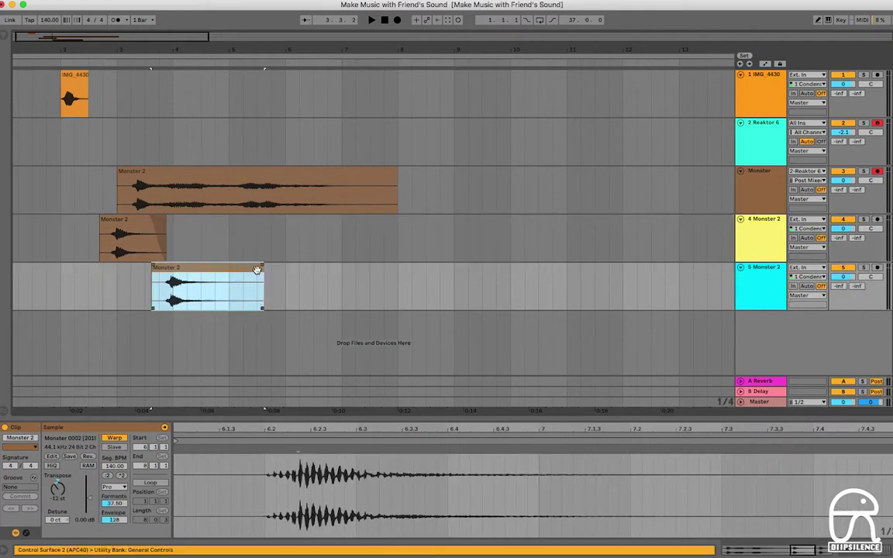
{"action": "left_click_drag", "start_coordinate": [257, 269], "coordinate": [242, 273]}
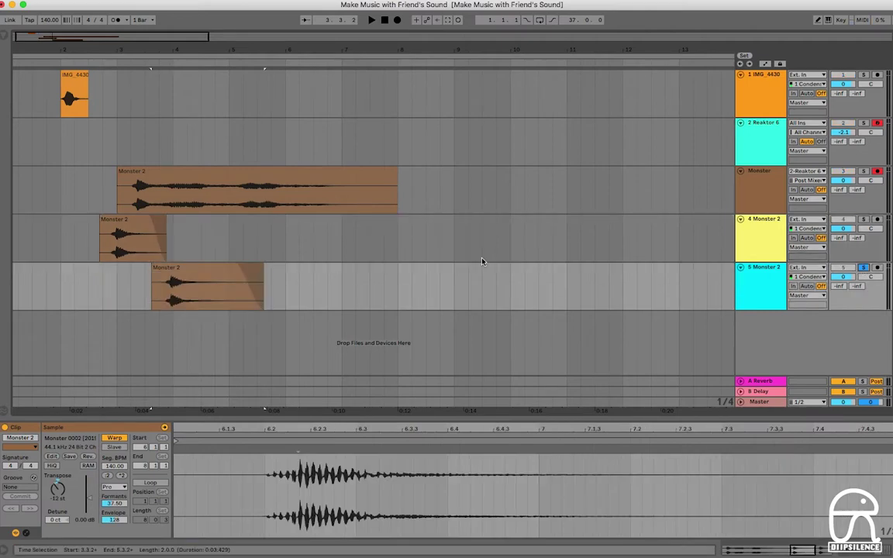
Set the track 5 clip's Formants to 0.00 and listen to it soloed.
{"action": "left_click", "coordinate": [185, 269]}
{"action": "key", "text": "space"}
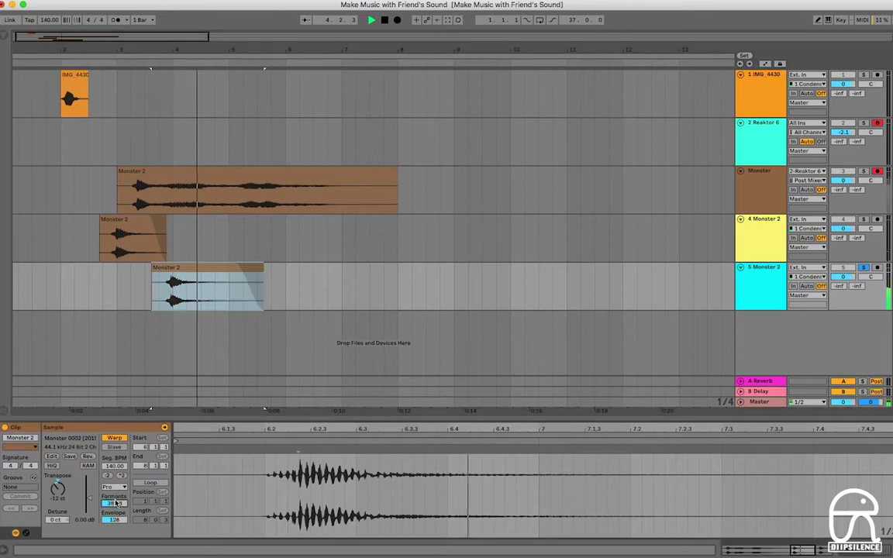
{"action": "left_click_drag", "start_coordinate": [116, 503], "coordinate": [125, 548]}
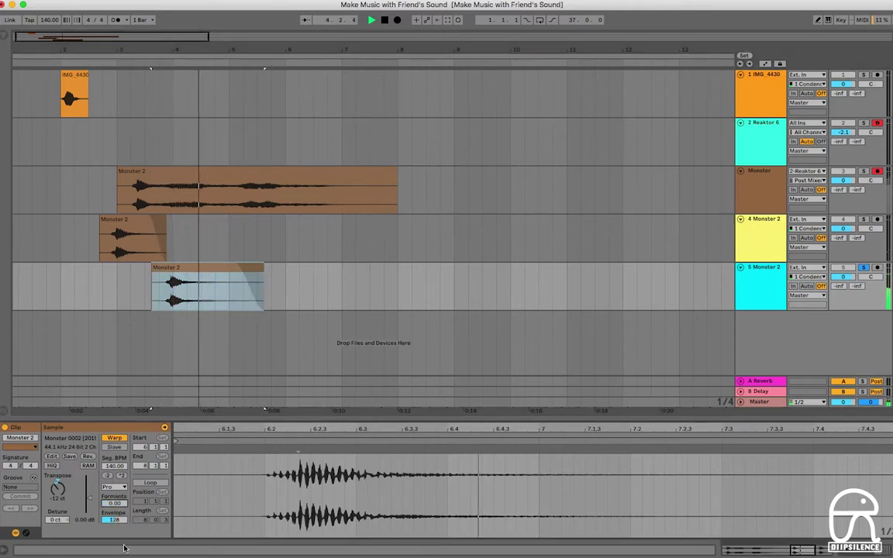
{"action": "key", "text": "space"}
{"action": "key", "text": "space"}
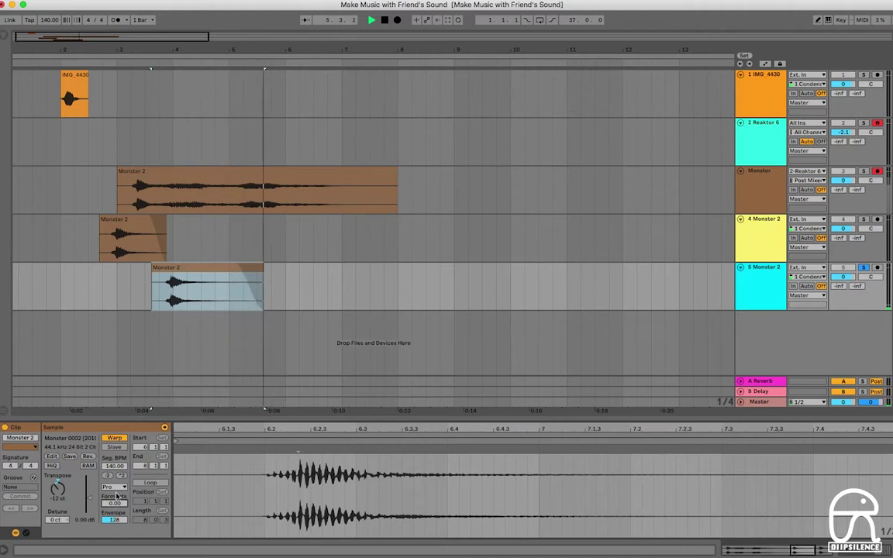
Try the track 5 clip with Formants at 100.00 during playback.
{"action": "left_click_drag", "start_coordinate": [120, 493], "coordinate": [133, 408]}
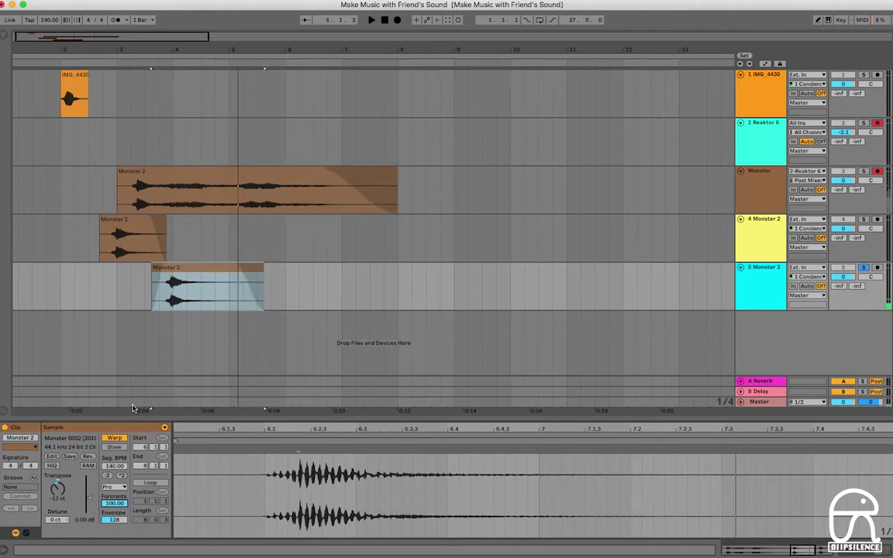
{"action": "key", "text": "space"}
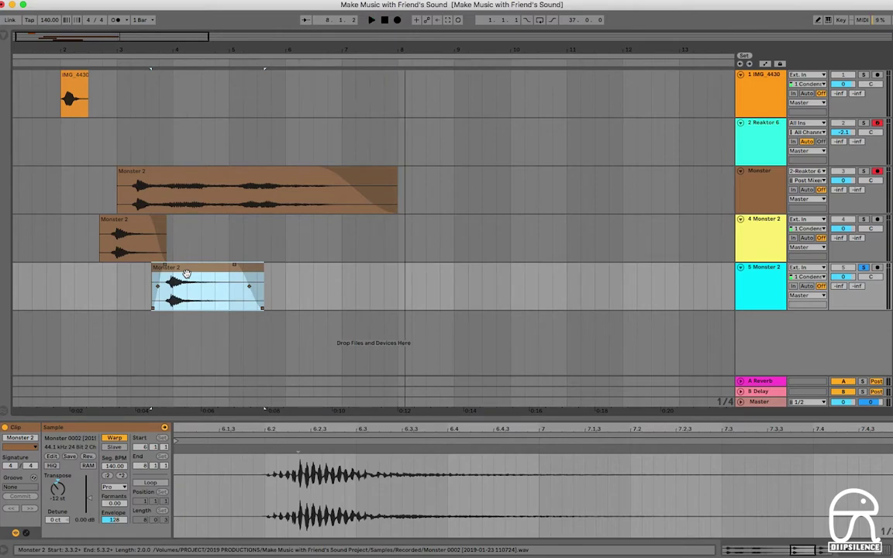
Listen to the track 3 Monster clip soloed and start its fade-out slightly earlier.
{"action": "left_click", "coordinate": [247, 181]}
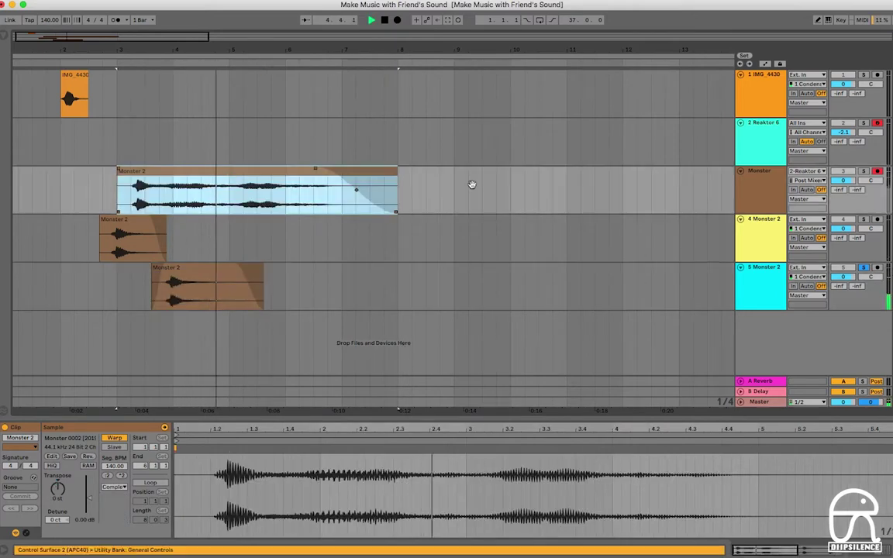
{"action": "key", "text": "space"}
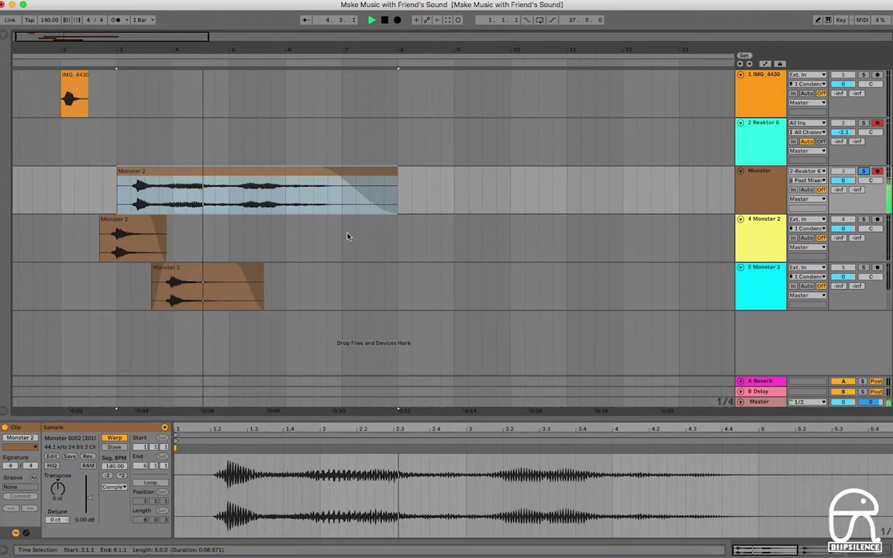
{"action": "left_click_drag", "start_coordinate": [314, 168], "coordinate": [307, 168]}
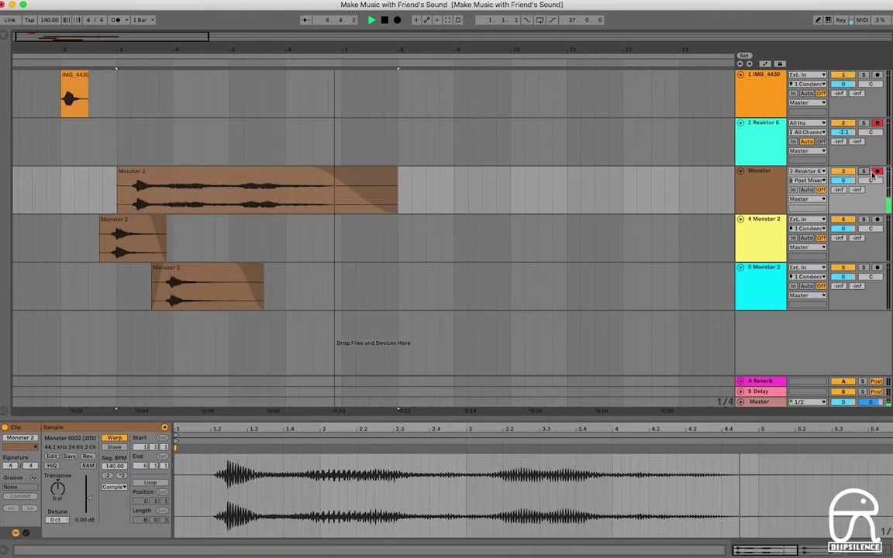
Set the Form oscillator's pitch to -20 in Reaktor and raise the Shaper to about 0.33.
{"action": "left_click", "coordinate": [428, 151]}
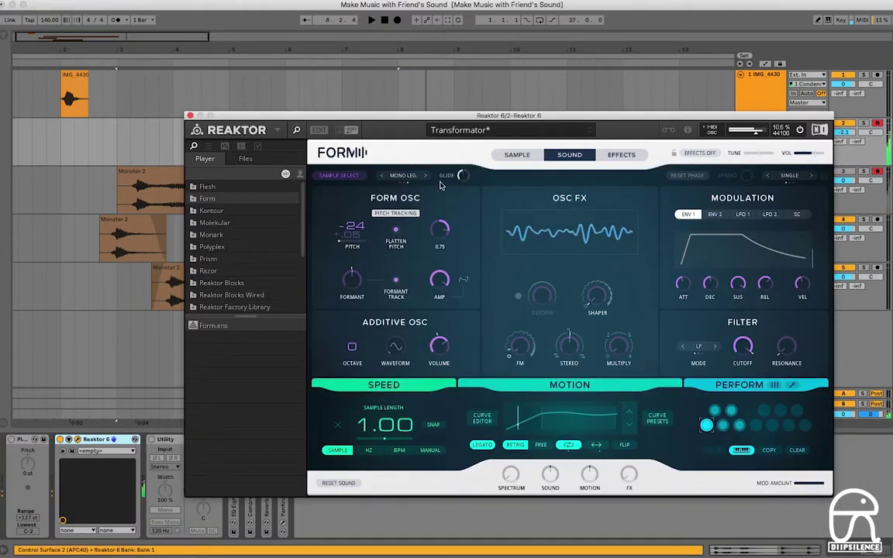
{"action": "left_click_drag", "start_coordinate": [446, 266], "coordinate": [431, 266]}
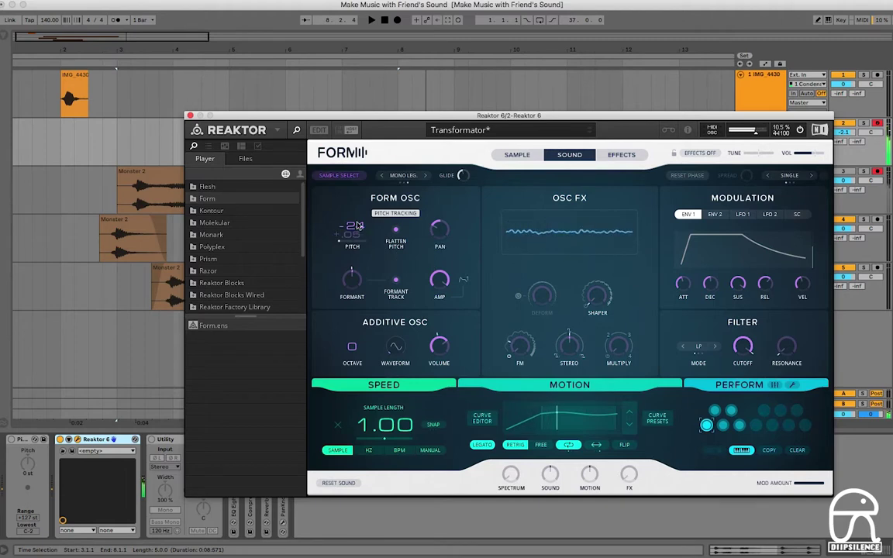
{"action": "left_click_drag", "start_coordinate": [358, 226], "coordinate": [359, 216]}
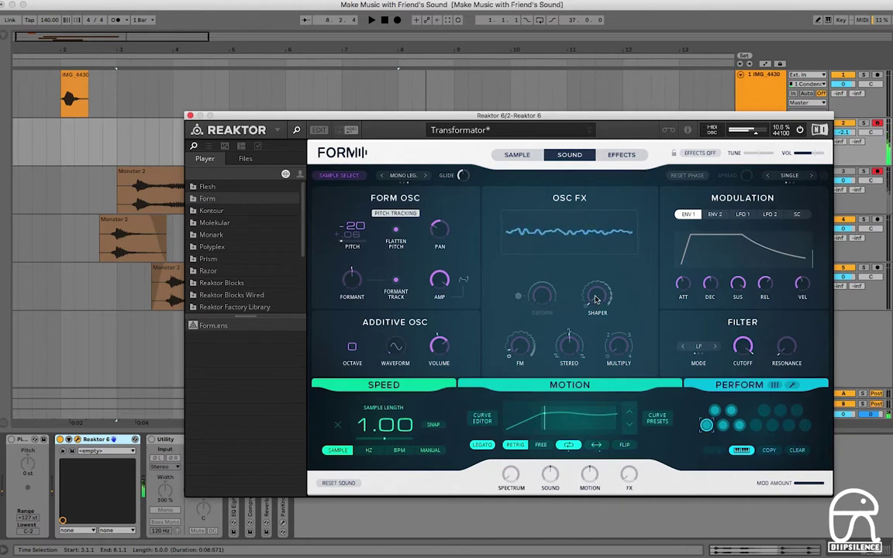
{"action": "left_click_drag", "start_coordinate": [596, 299], "coordinate": [589, 307]}
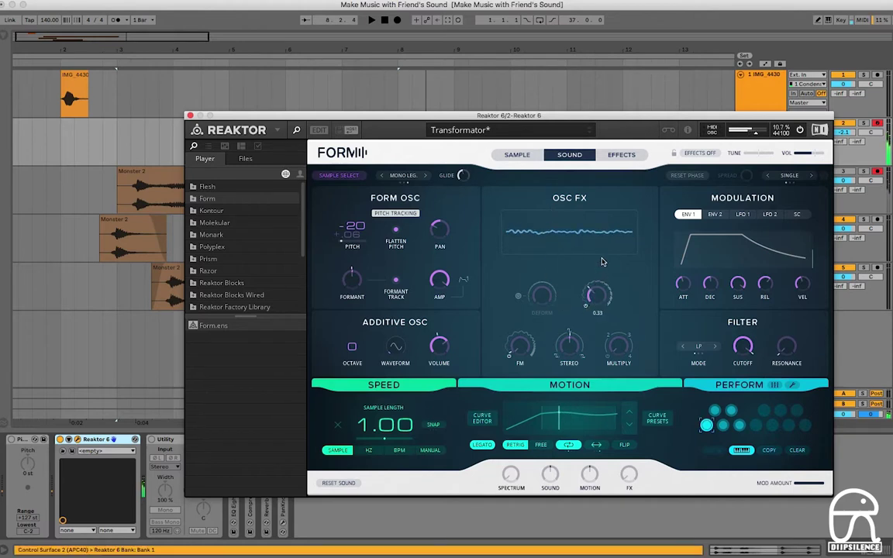
{"action": "left_click_drag", "start_coordinate": [601, 243], "coordinate": [600, 238]}
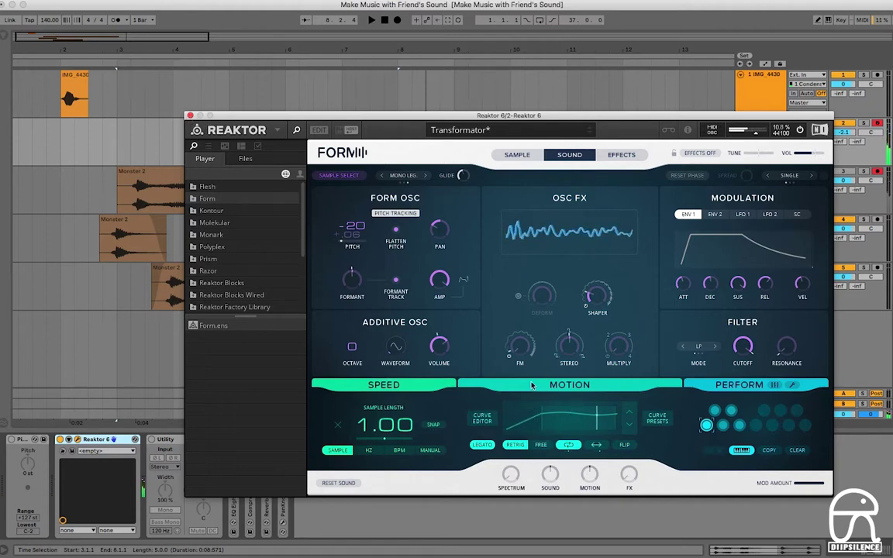
Close the Reaktor window and record a new take from bar 9 on the Reaktor 6 and Monster tracks.
{"action": "left_click", "coordinate": [191, 115]}
{"action": "left_click", "coordinate": [466, 195]}
{"action": "left_click", "coordinate": [399, 21]}
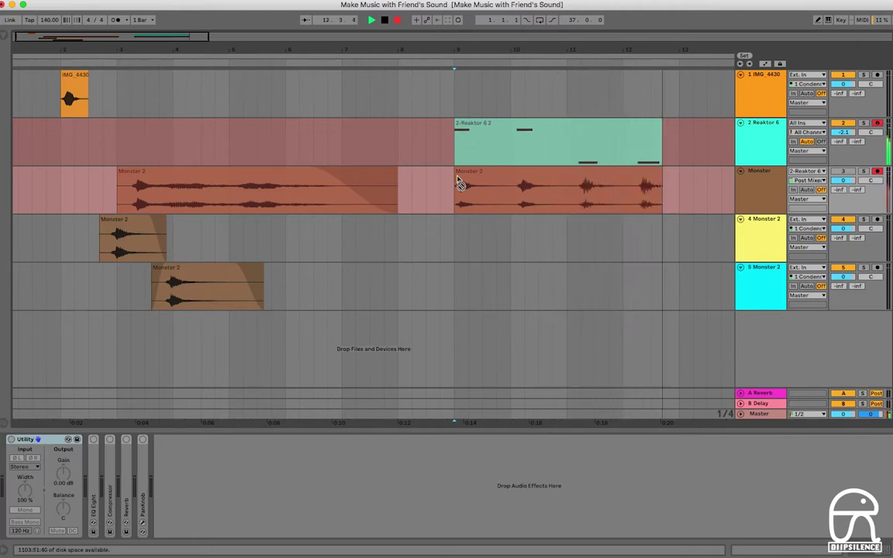
{"action": "key", "text": "space"}
Delete the recorded Reaktor MIDI clip and move the new Monster take to its own track at bar 3 for playback.
{"action": "left_click", "coordinate": [493, 139]}
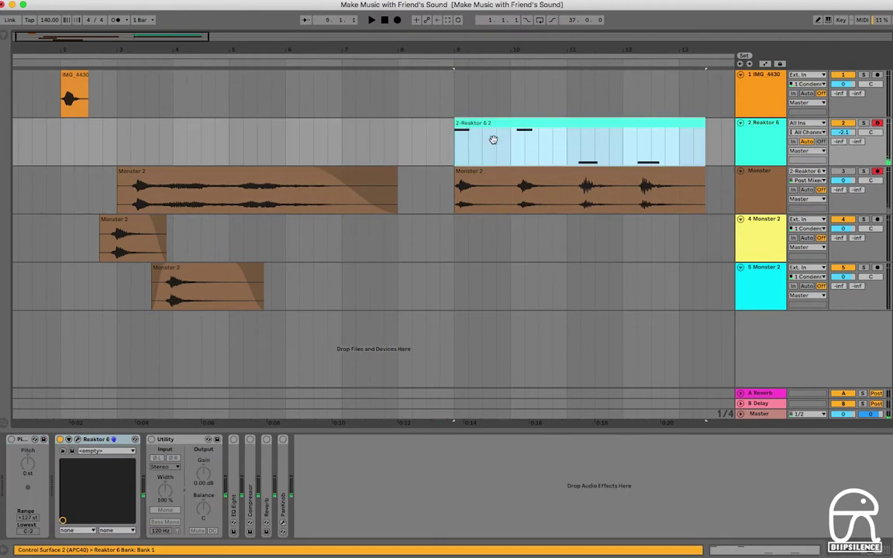
{"action": "key", "text": "Delete"}
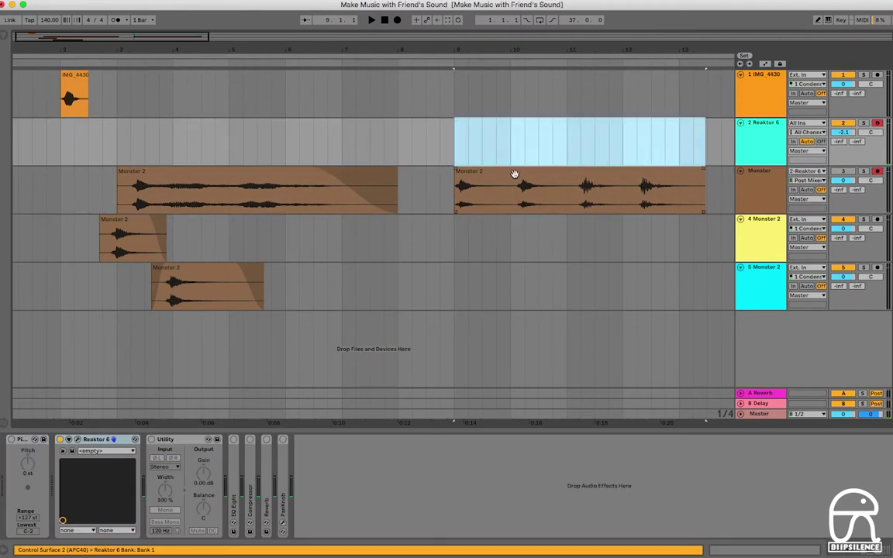
{"action": "left_click_drag", "start_coordinate": [514, 174], "coordinate": [178, 339]}
{"action": "key", "text": "space"}
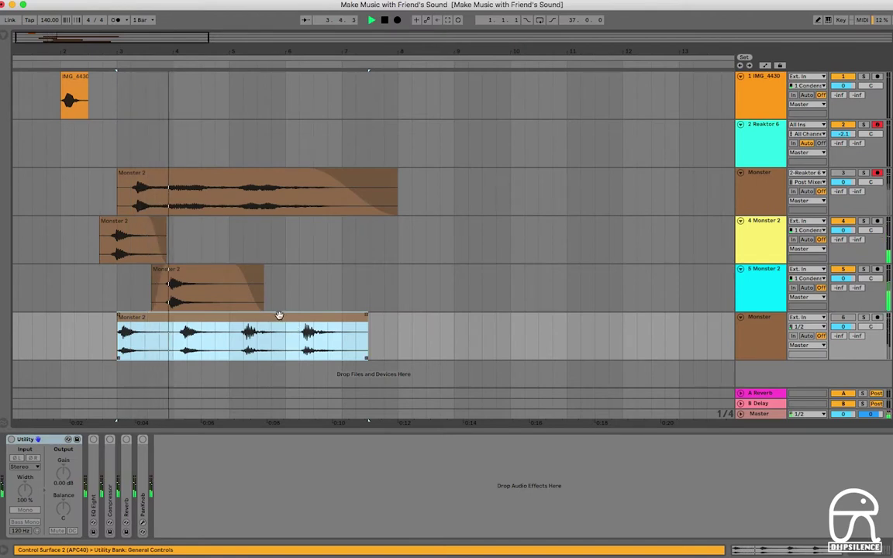
{"action": "left_click", "coordinate": [845, 173]}
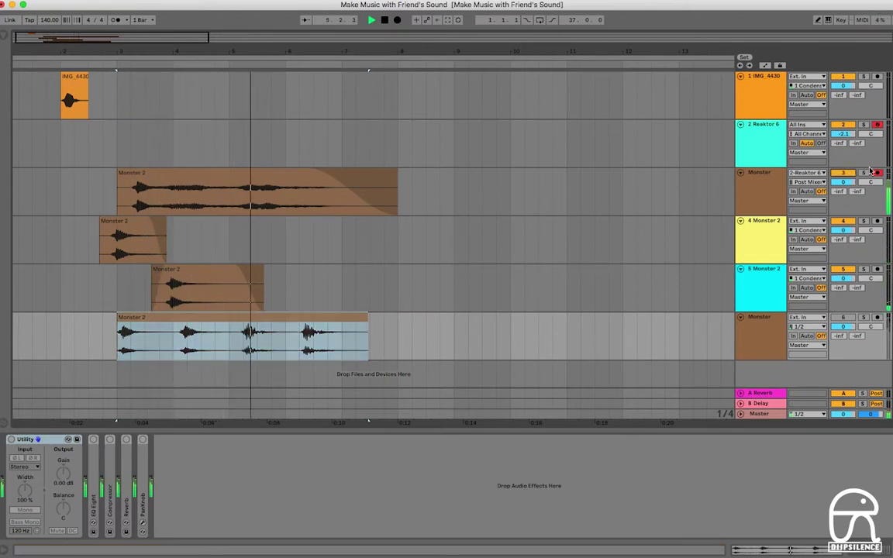
Split the last hit off the track 6 Monster clip and reverse it at bar 8.
{"action": "left_click", "coordinate": [274, 179]}
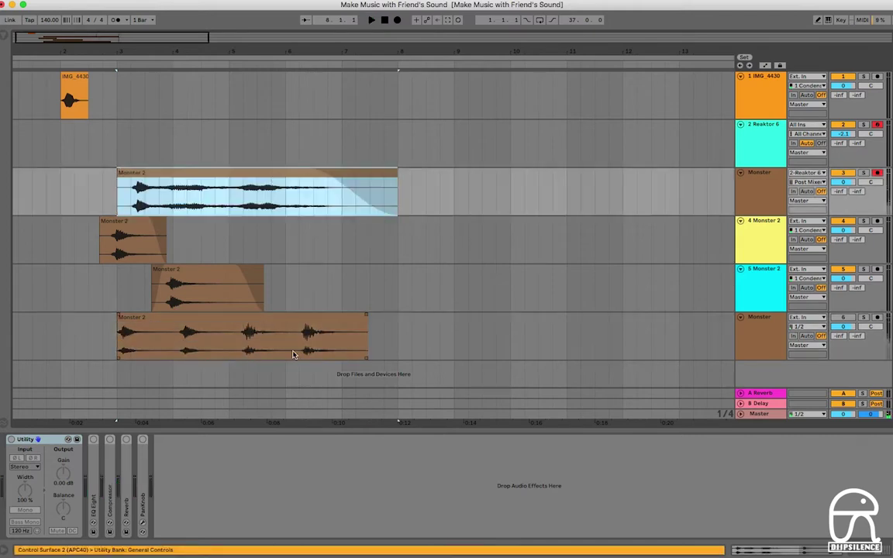
{"action": "left_click", "coordinate": [297, 354]}
{"action": "key", "text": "super+e"}
{"action": "left_click_drag", "start_coordinate": [330, 318], "coordinate": [429, 318]}
{"action": "key", "text": "r"}
Activate track 6 and listen to the reversed Monster clip from bar 8.
{"action": "key", "text": "space"}
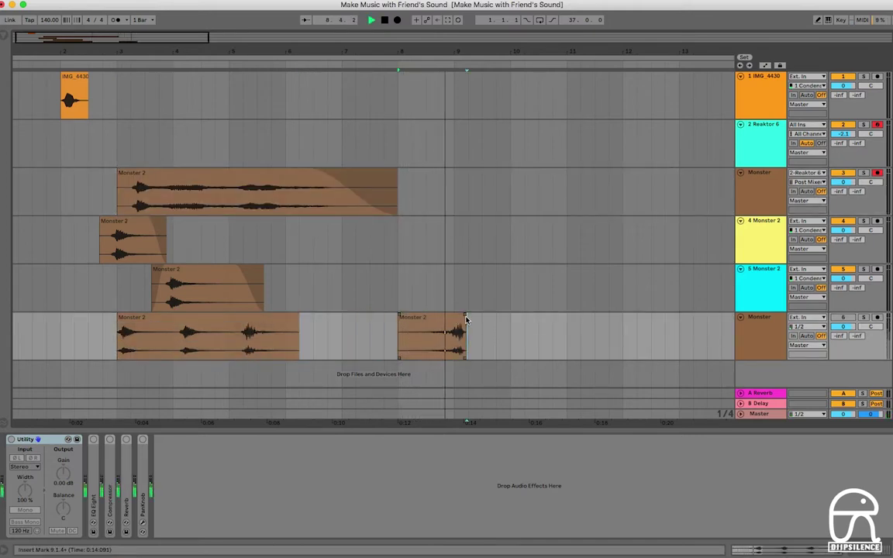
{"action": "left_click", "coordinate": [842, 318]}
{"action": "left_click", "coordinate": [427, 328]}
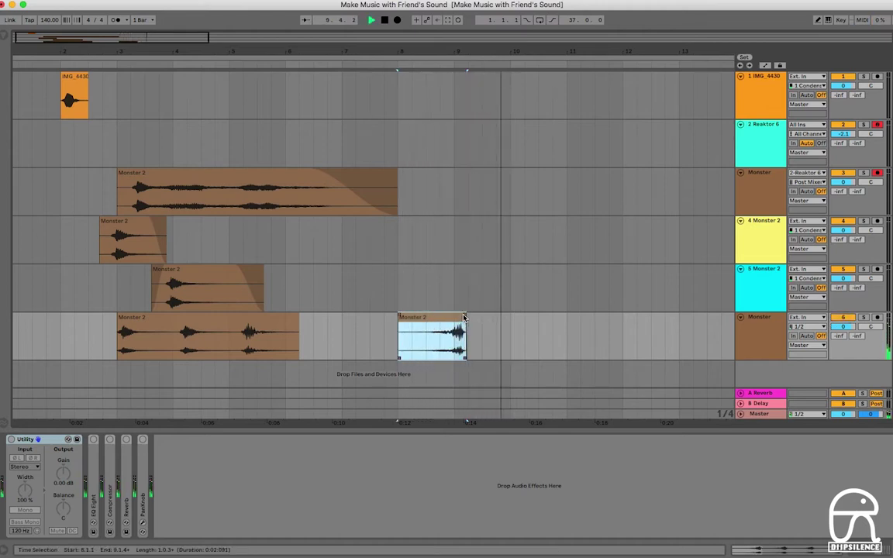
{"action": "key", "text": "space"}
Open Form's curve editor on the Reaktor track and shift the looped sine segment's narrow range up near the sample's top.
{"action": "left_click", "coordinate": [407, 271]}
{"action": "left_click", "coordinate": [367, 138]}
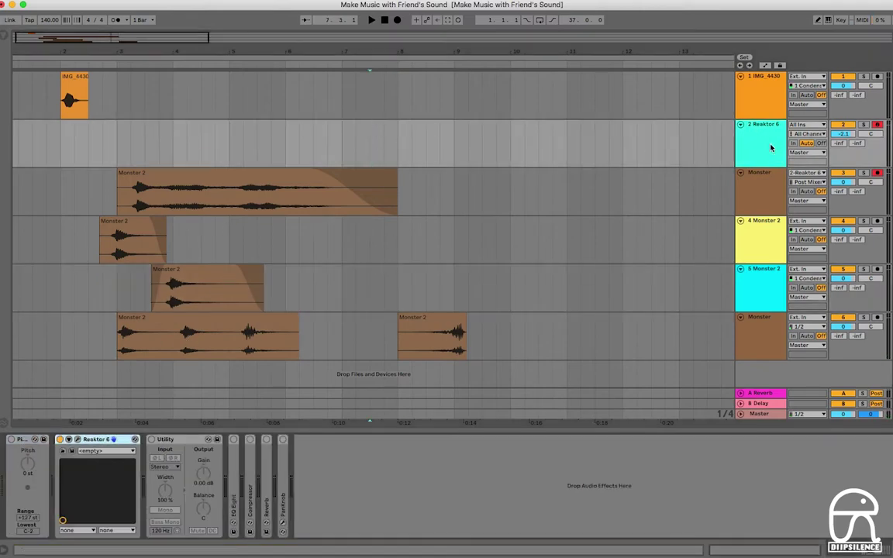
{"action": "left_click", "coordinate": [79, 439]}
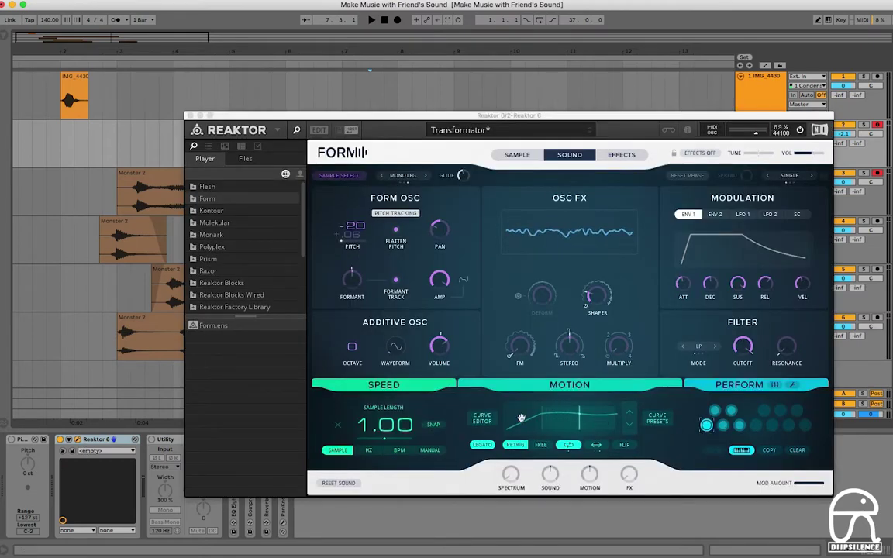
{"action": "left_click", "coordinate": [482, 419]}
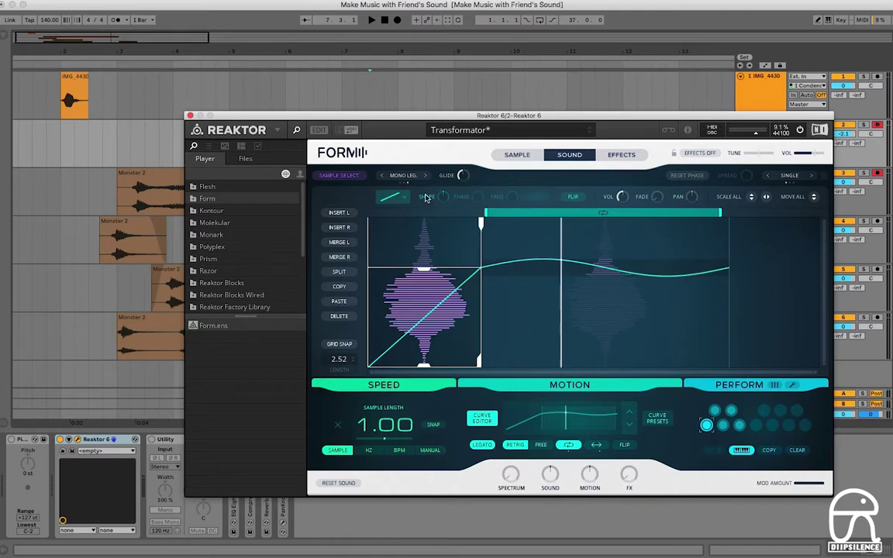
{"action": "left_click", "coordinate": [578, 284]}
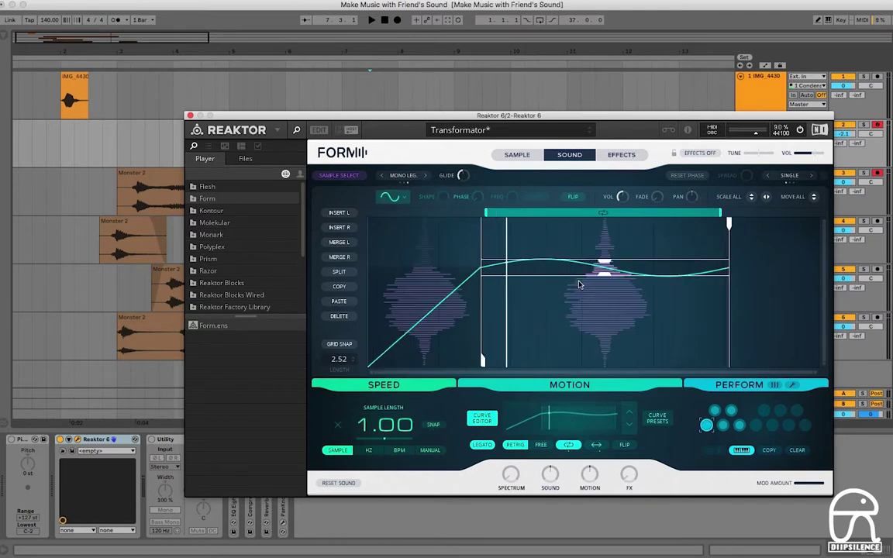
{"action": "left_click_drag", "start_coordinate": [603, 273], "coordinate": [594, 297]}
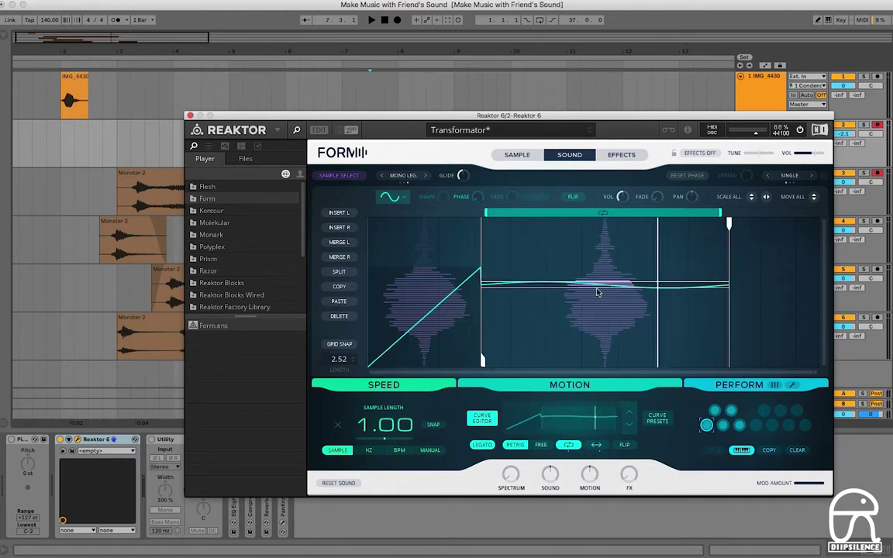
{"action": "left_click_drag", "start_coordinate": [603, 282], "coordinate": [609, 263]}
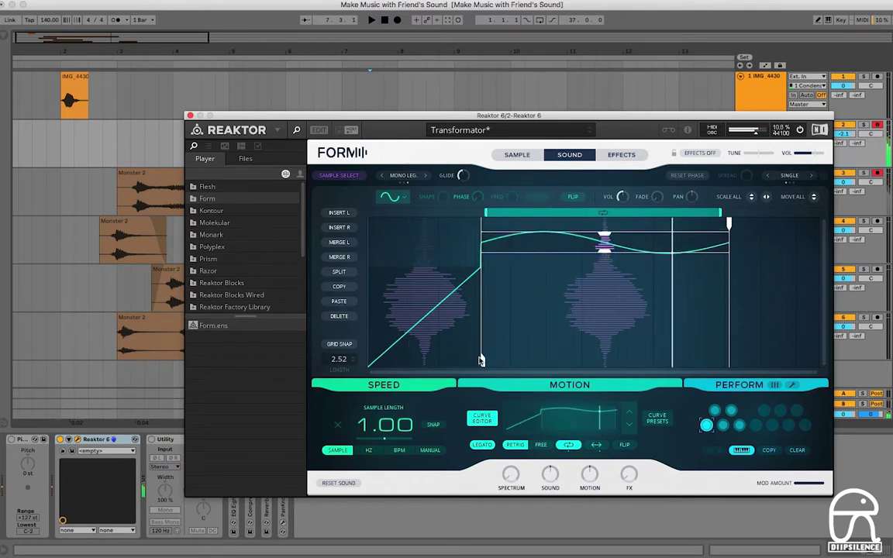
{"action": "key", "text": "super+z"}
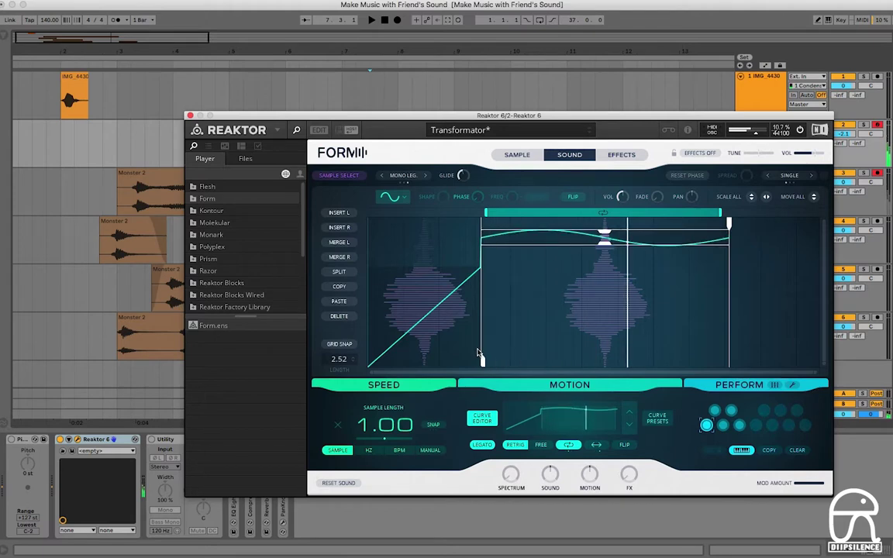
Adjust the first ramp segment's upper and lower limits and set the sample length to 4 with Snap on.
{"action": "left_click", "coordinate": [440, 327]}
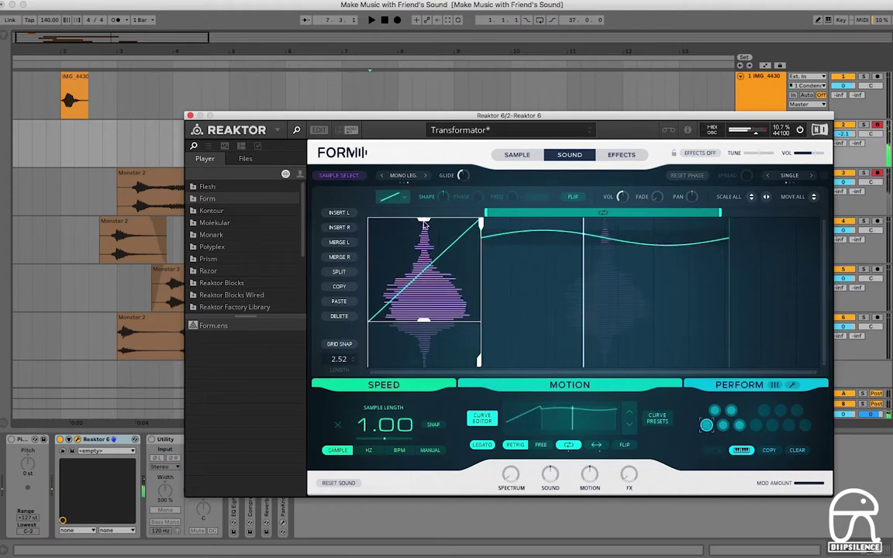
{"action": "left_click_drag", "start_coordinate": [424, 224], "coordinate": [424, 236]}
{"action": "mouse_move", "coordinate": [424, 320]}
{"action": "left_mouse_down"}
{"action": "mouse_move", "coordinate": [426, 290]}
{"action": "mouse_move", "coordinate": [426, 317]}
{"action": "left_mouse_up"}
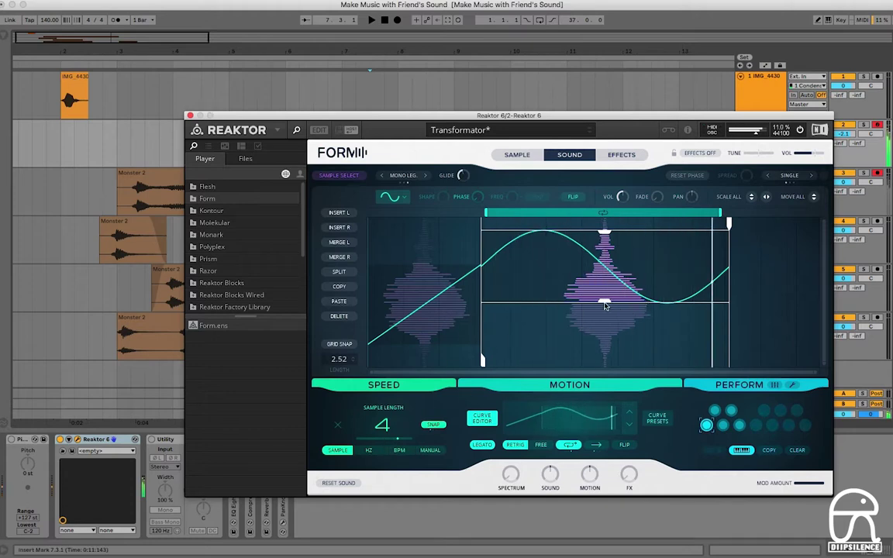
Widen the looped sine segment so it runs from the sample's top to just below its middle.
{"action": "left_click_drag", "start_coordinate": [605, 304], "coordinate": [607, 316]}
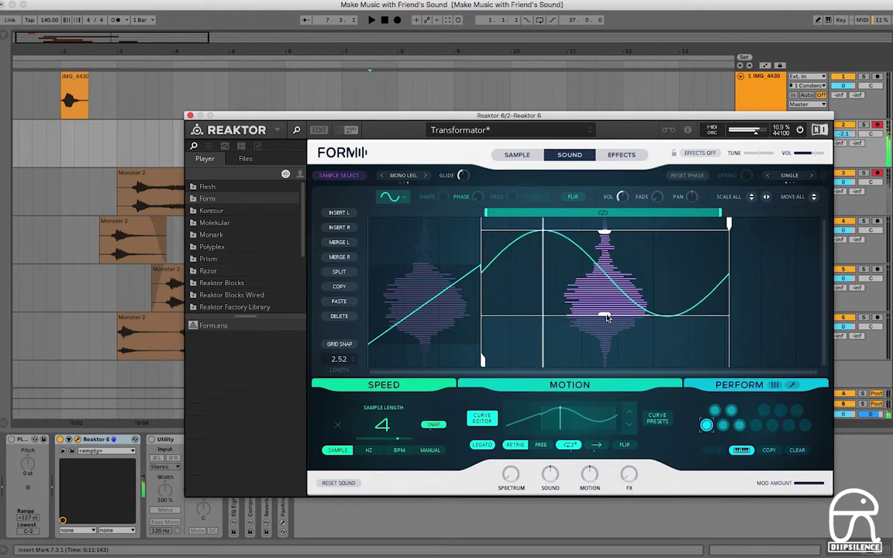
{"action": "left_click_drag", "start_coordinate": [605, 231], "coordinate": [603, 225]}
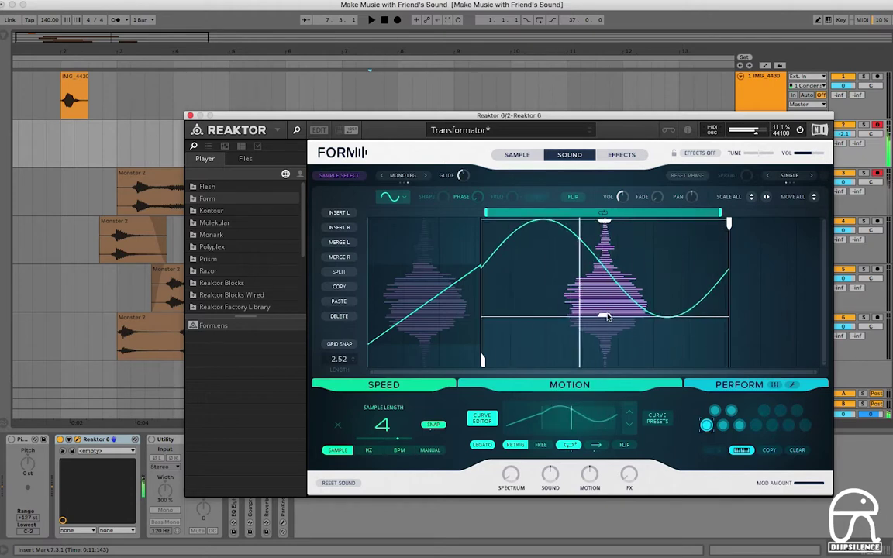
{"action": "left_click_drag", "start_coordinate": [605, 316], "coordinate": [603, 311]}
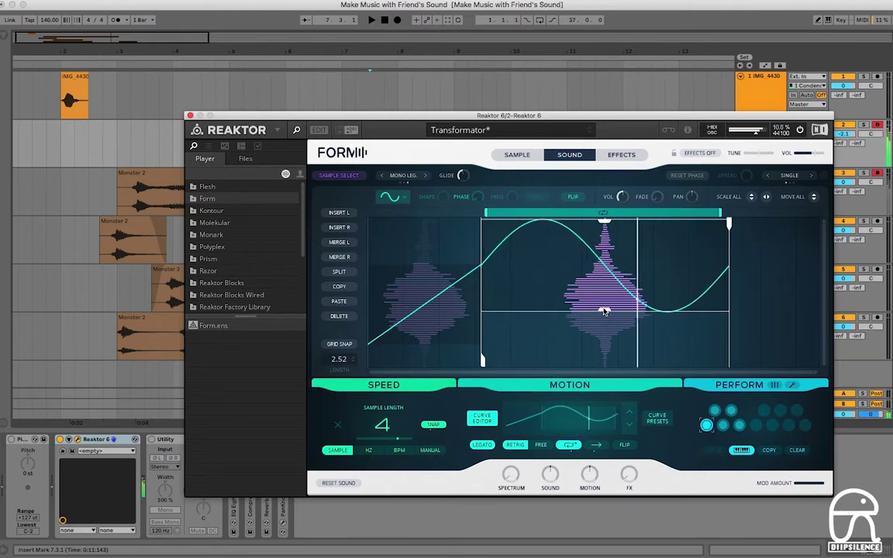
Close the Reaktor window and record the sustained Reaktor note from bar 9 onto the Monster track.
{"action": "left_click", "coordinate": [190, 116]}
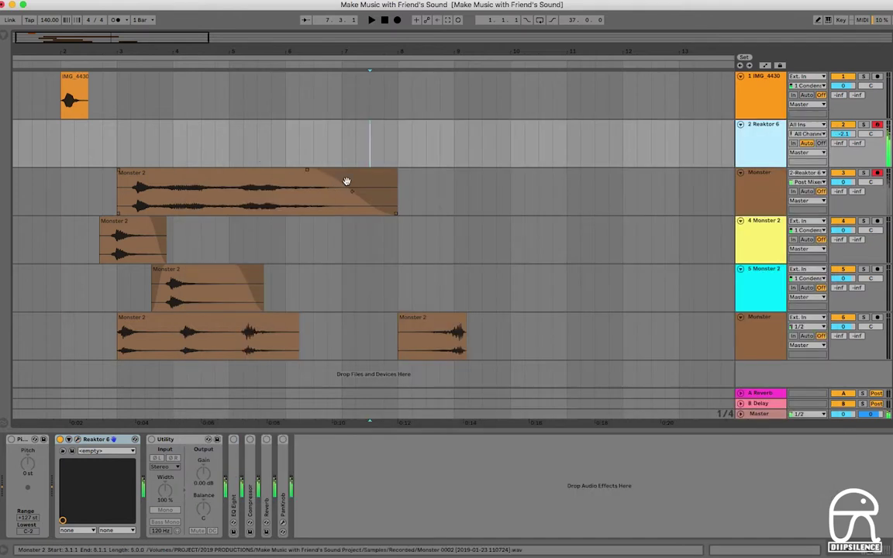
{"action": "left_click", "coordinate": [456, 146]}
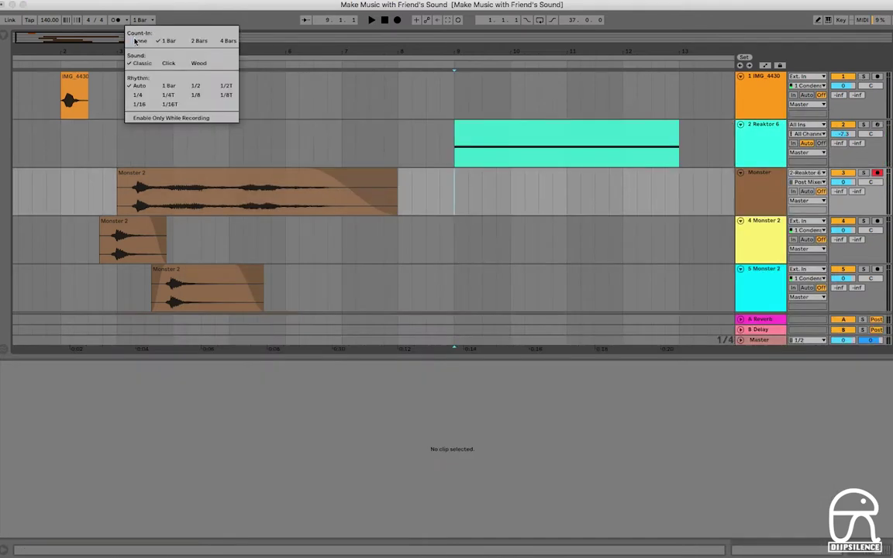
{"action": "left_click", "coordinate": [396, 20]}
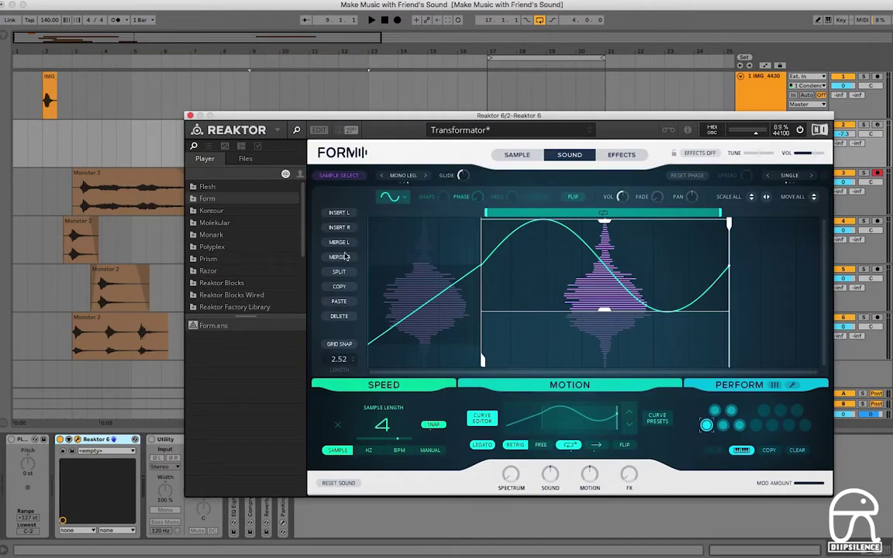
Merge the looped sine segment with the one before it, split the curve three times, and play the recorded take.
{"action": "left_click", "coordinate": [346, 247]}
{"action": "left_click", "coordinate": [341, 271]}
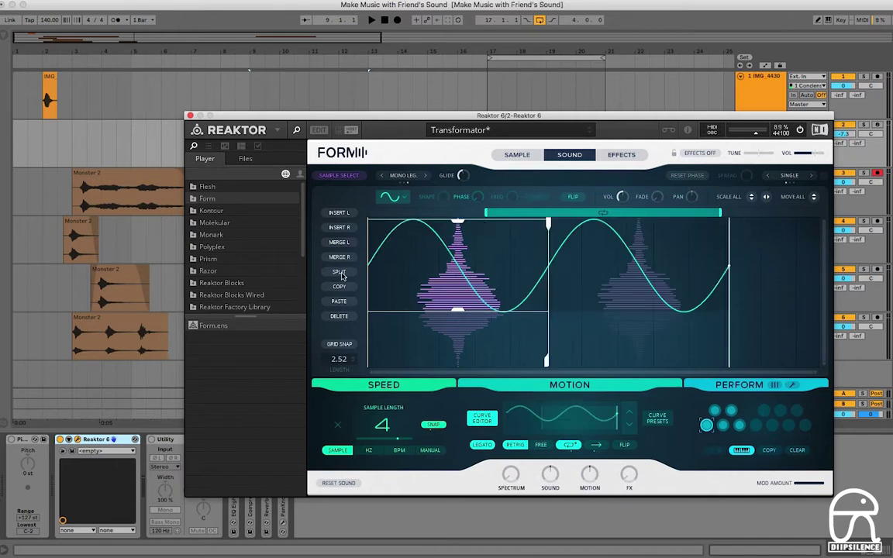
{"action": "left_click", "coordinate": [341, 273]}
{"action": "left_click", "coordinate": [341, 274]}
{"action": "key", "text": "space"}
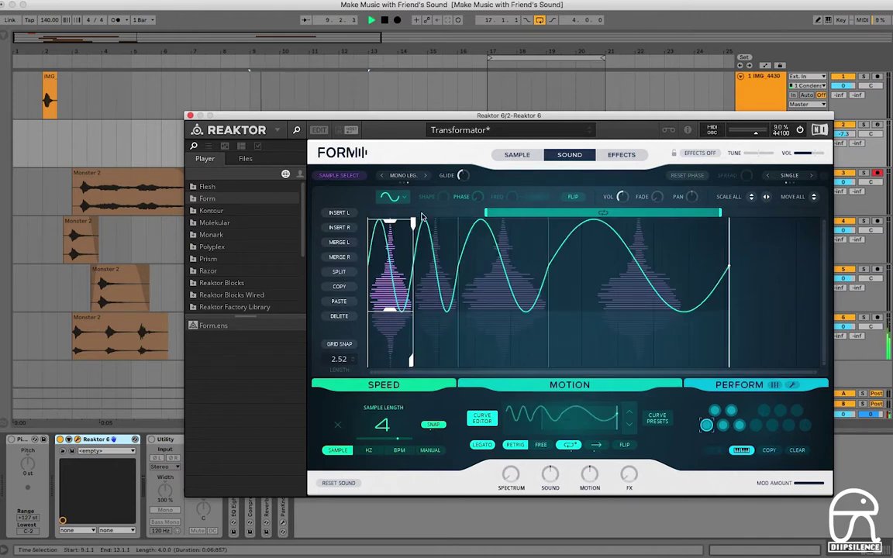
Arm the Reaktor track and audition the dense sawtooth motion curve presets on the first preset page.
{"action": "left_click", "coordinate": [877, 126]}
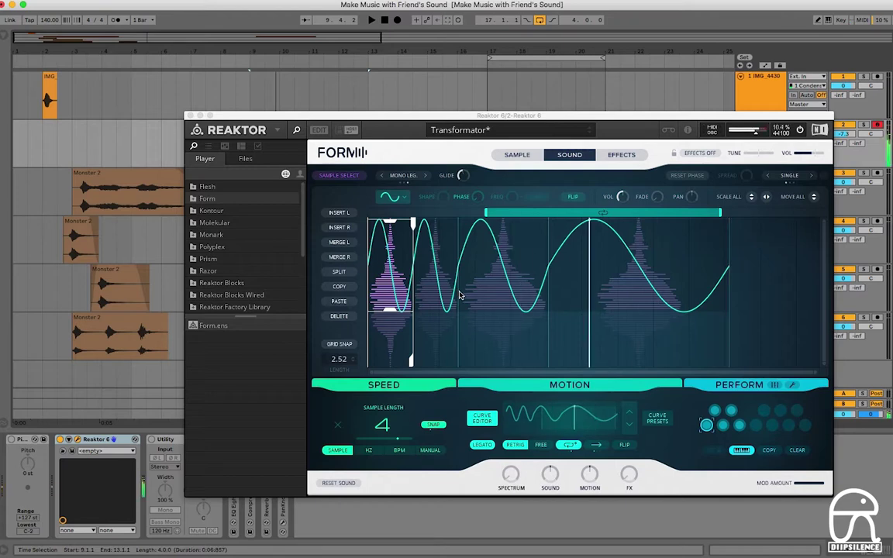
{"action": "mouse_move", "coordinate": [391, 310]}
{"action": "left_mouse_down"}
{"action": "mouse_move", "coordinate": [392, 334]}
{"action": "mouse_move", "coordinate": [392, 315]}
{"action": "left_mouse_up"}
{"action": "left_click", "coordinate": [655, 420]}
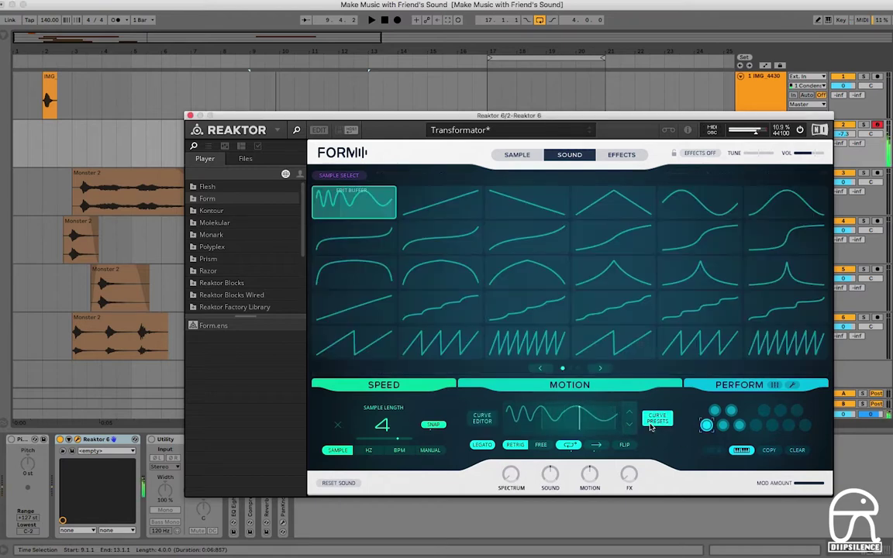
{"action": "left_click", "coordinate": [527, 343]}
{"action": "left_click", "coordinate": [702, 343]}
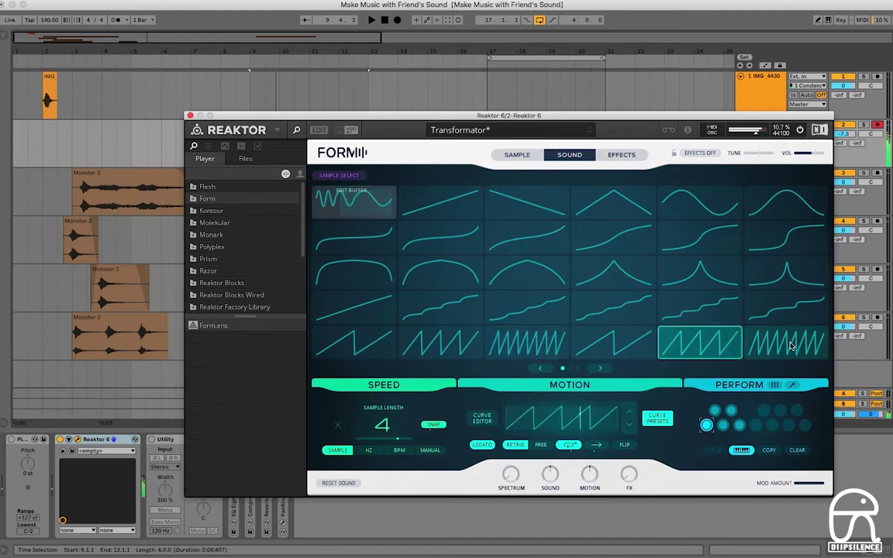
Apply the second-row, second-column rising curve preset with a 1/8 sample length and record the Reaktor chord onto the Monster track from bar 9.
{"action": "left_click", "coordinate": [431, 211]}
{"action": "left_click", "coordinate": [447, 238]}
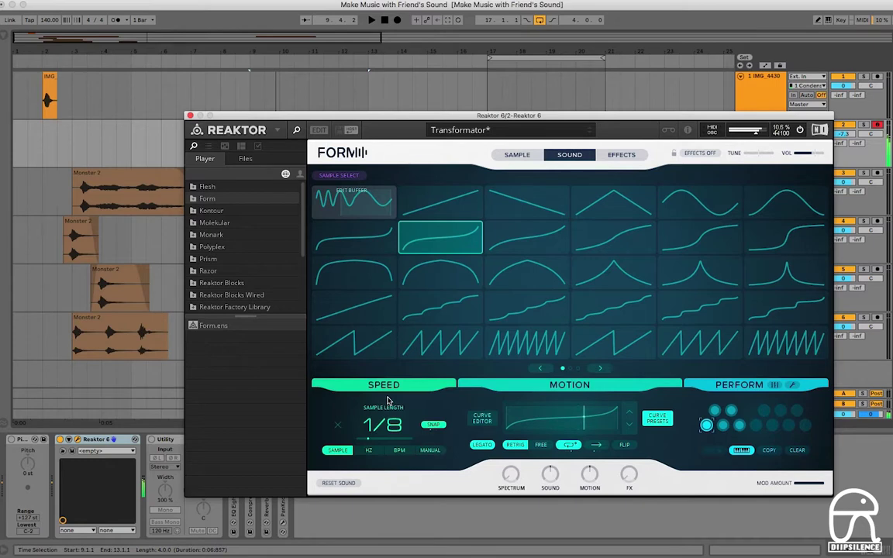
{"action": "left_click", "coordinate": [382, 186]}
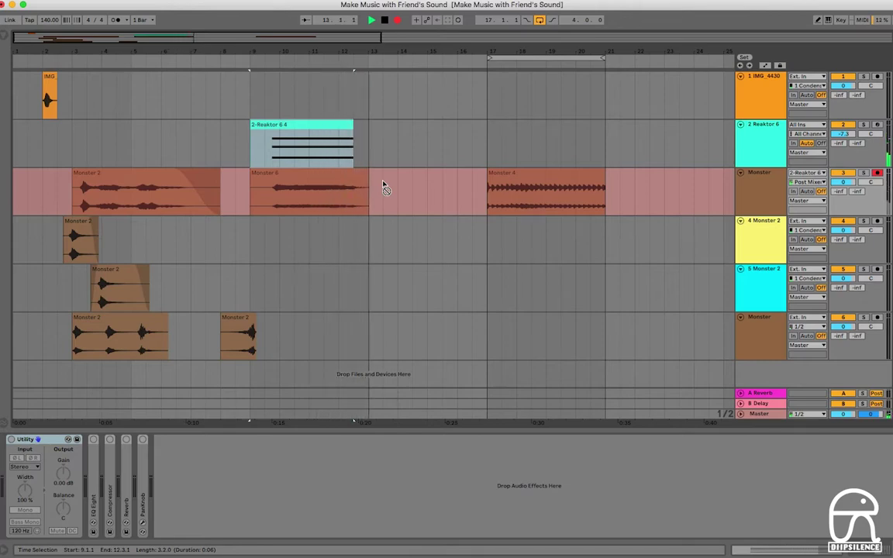
{"action": "key", "text": "space"}
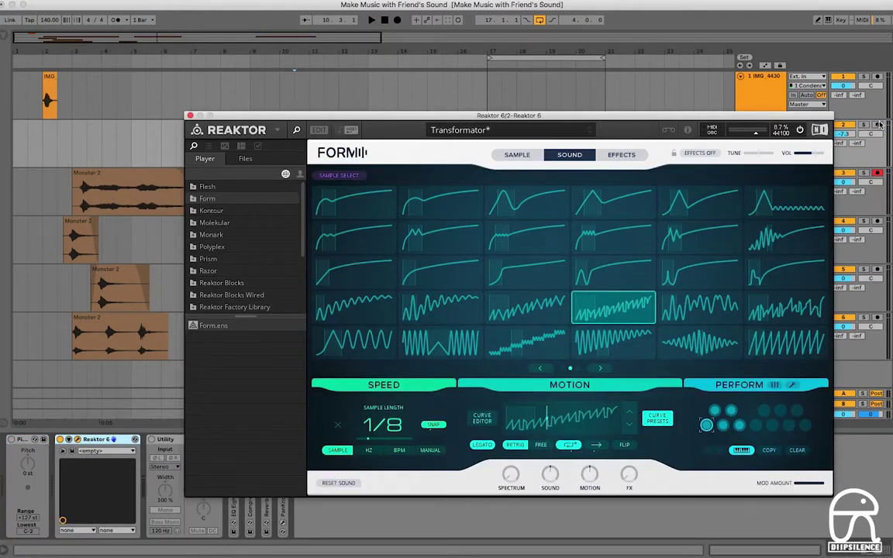
Try several oscillating and sawtooth motion curves from the lower two rows of the second preset page.
{"action": "left_click", "coordinate": [707, 310]}
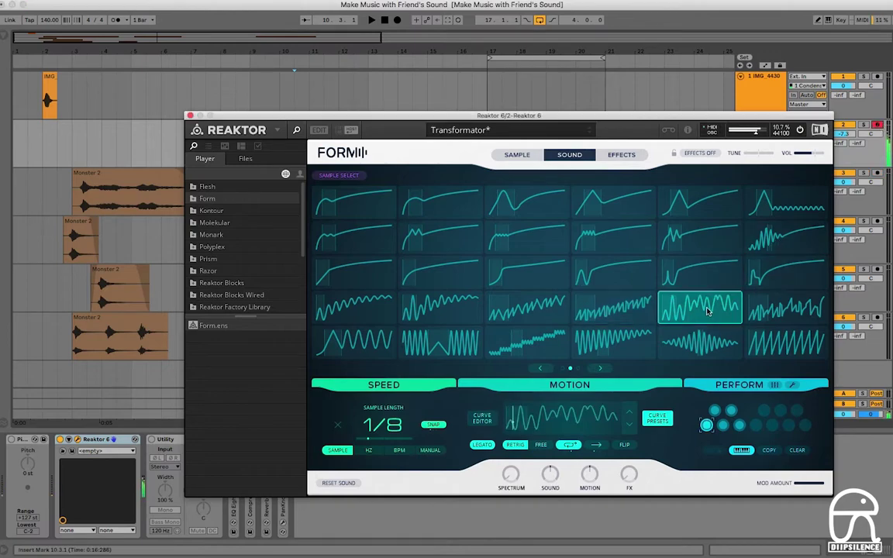
{"action": "left_click_drag", "start_coordinate": [654, 117], "coordinate": [613, 104]}
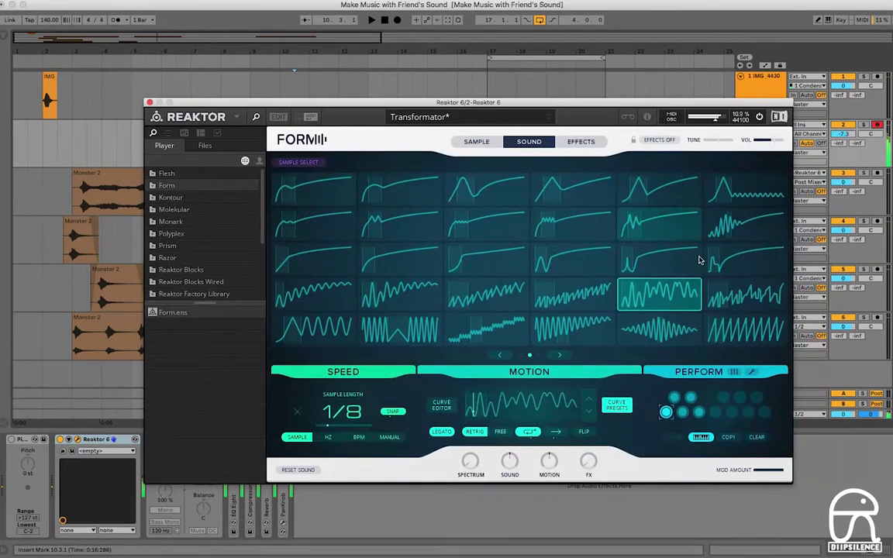
{"action": "left_click", "coordinate": [733, 296]}
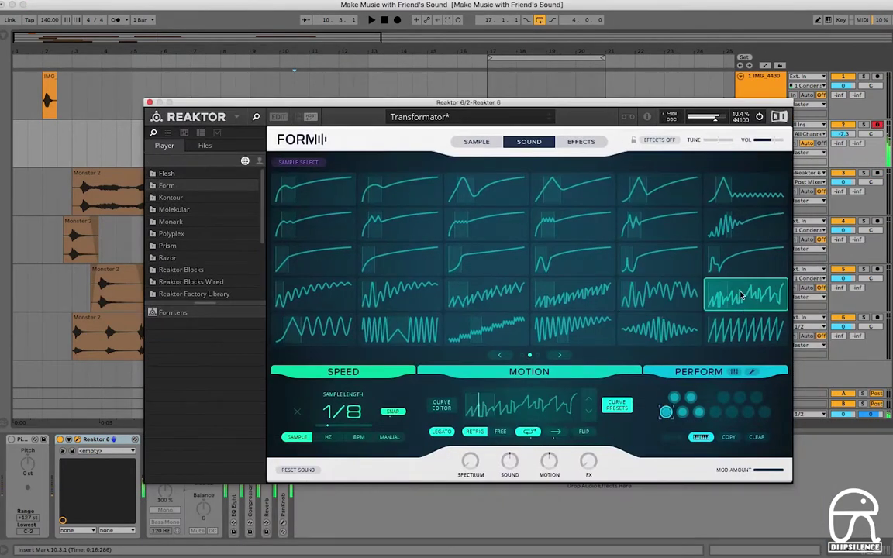
{"action": "left_click", "coordinate": [738, 330]}
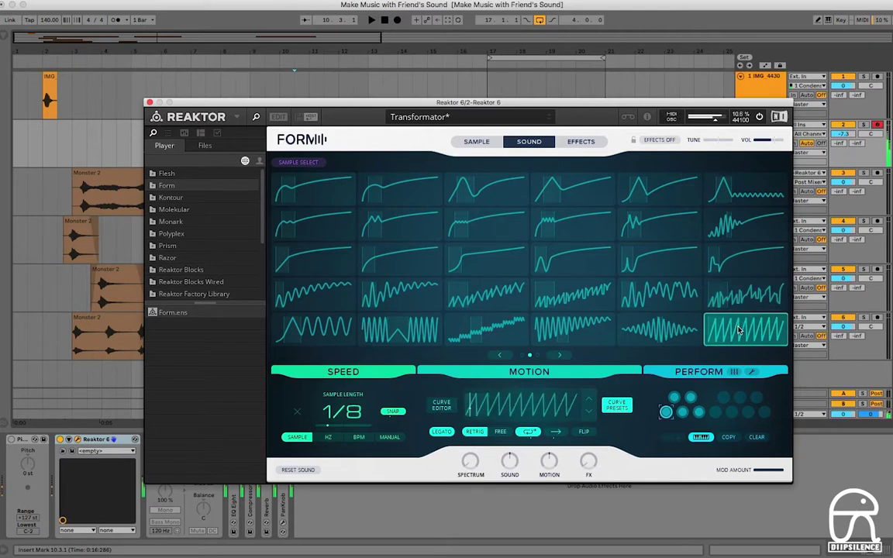
{"action": "left_click", "coordinate": [659, 331]}
{"action": "left_click", "coordinate": [585, 338]}
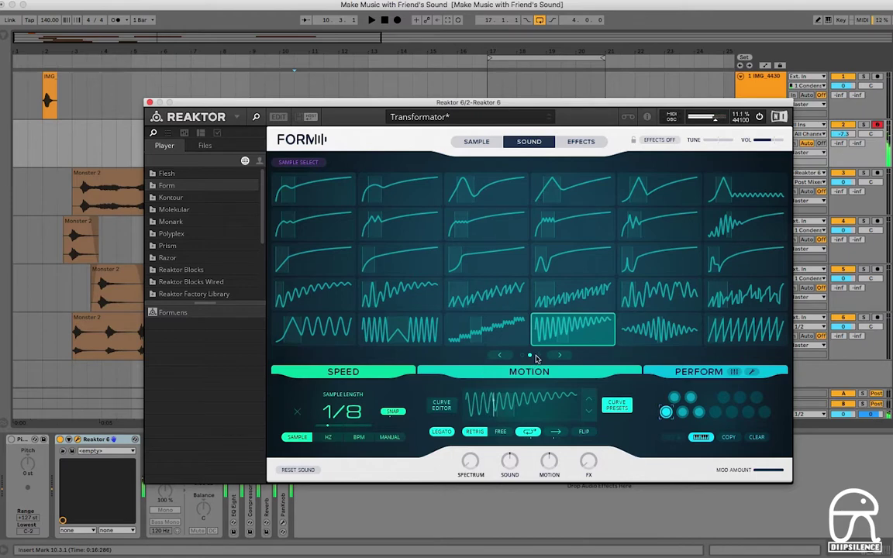
Apply the stepped curve in the first row, fifth column of the third preset page and set the sample length to 1/2.
{"action": "left_click", "coordinate": [559, 355]}
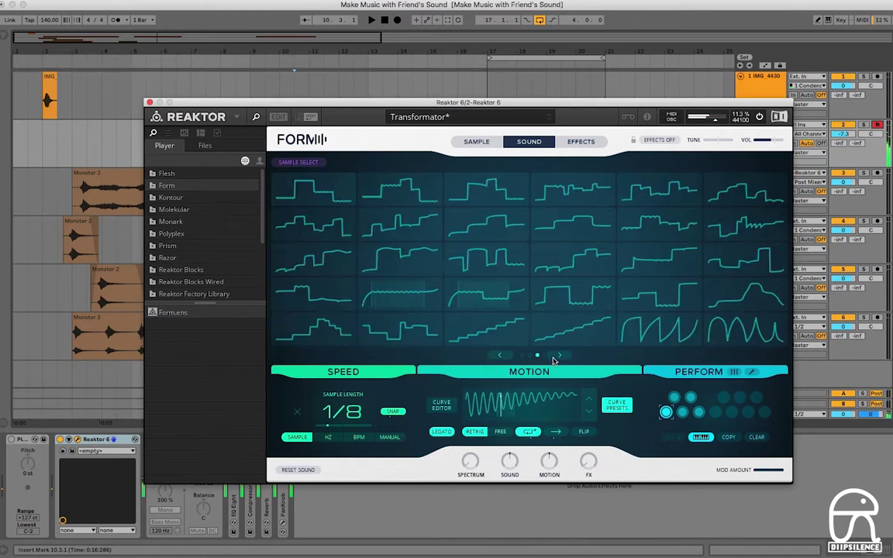
{"action": "left_click", "coordinate": [471, 195]}
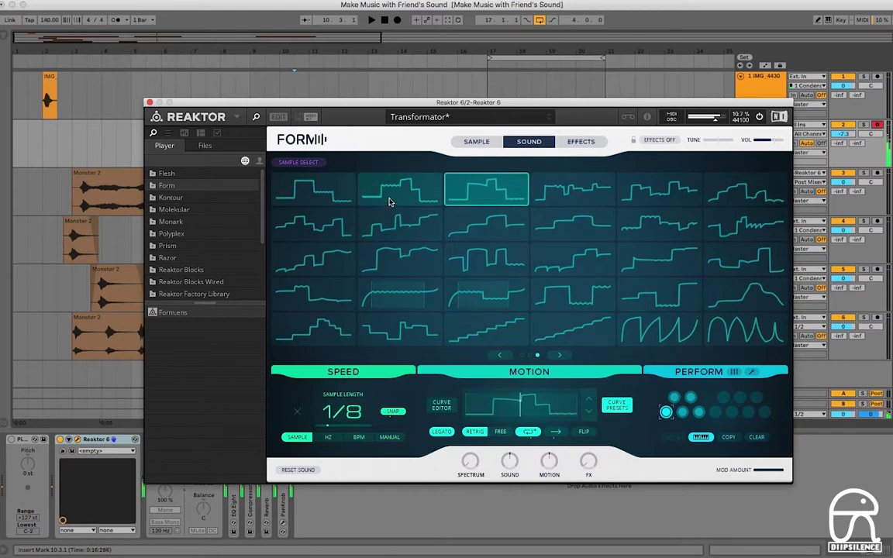
{"action": "left_click", "coordinate": [654, 200]}
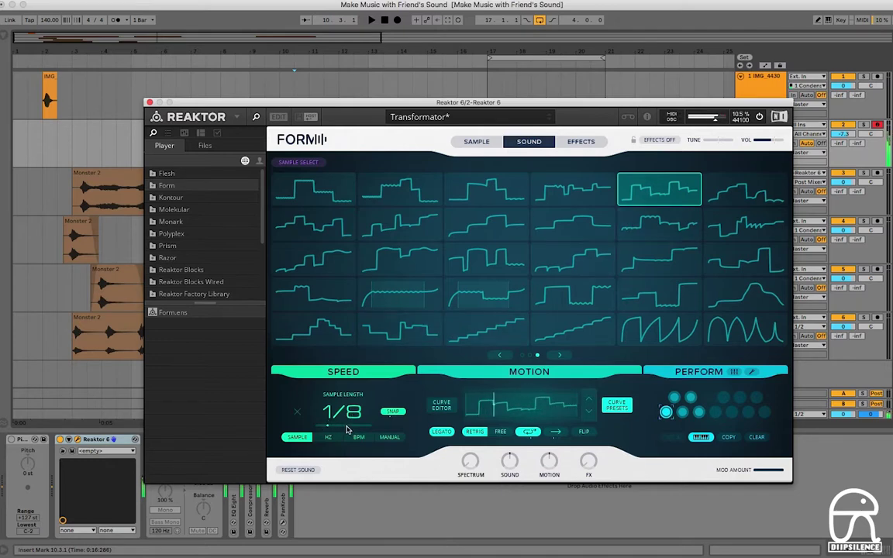
{"action": "left_click_drag", "start_coordinate": [348, 430], "coordinate": [351, 394]}
In the effects' Frequency Shaping section, move Band 2 to a center of 0.86, raise Band 1's level and lower Band 2's level.
{"action": "left_click", "coordinate": [481, 142]}
{"action": "left_click", "coordinate": [582, 143]}
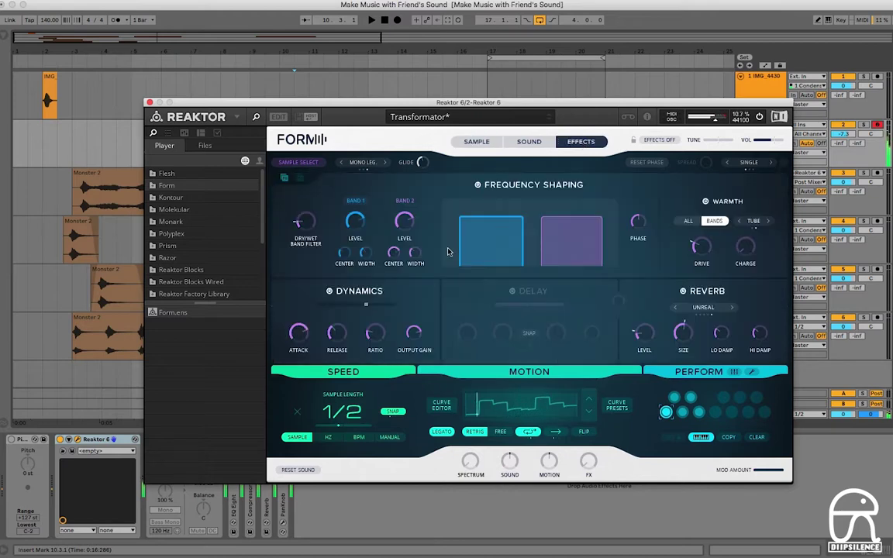
{"action": "left_click_drag", "start_coordinate": [494, 230], "coordinate": [583, 240]}
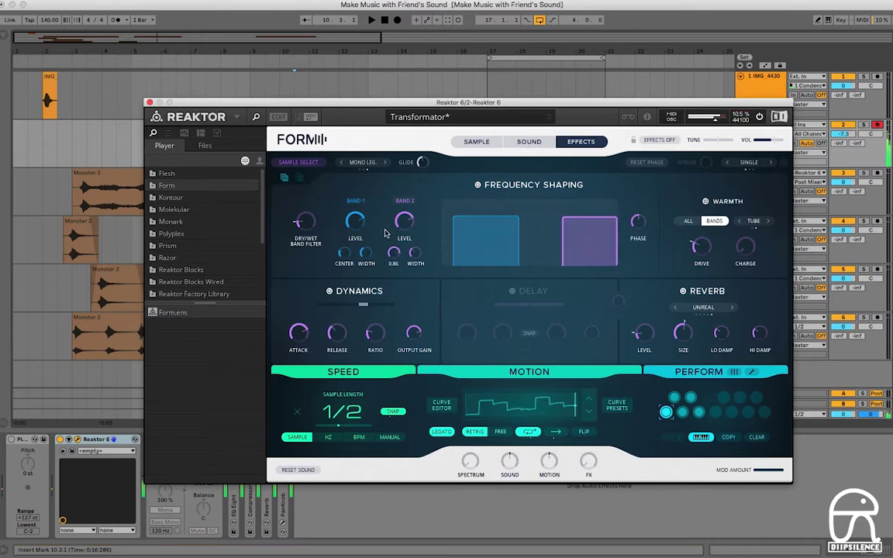
{"action": "left_click_drag", "start_coordinate": [356, 221], "coordinate": [356, 206]}
{"action": "left_click_drag", "start_coordinate": [404, 221], "coordinate": [409, 233]}
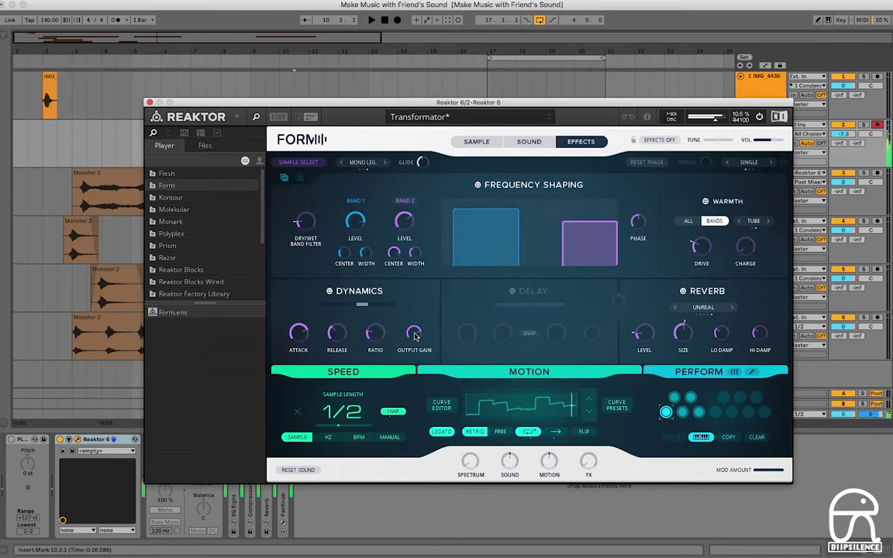
{"action": "mouse_move", "coordinate": [413, 334]}
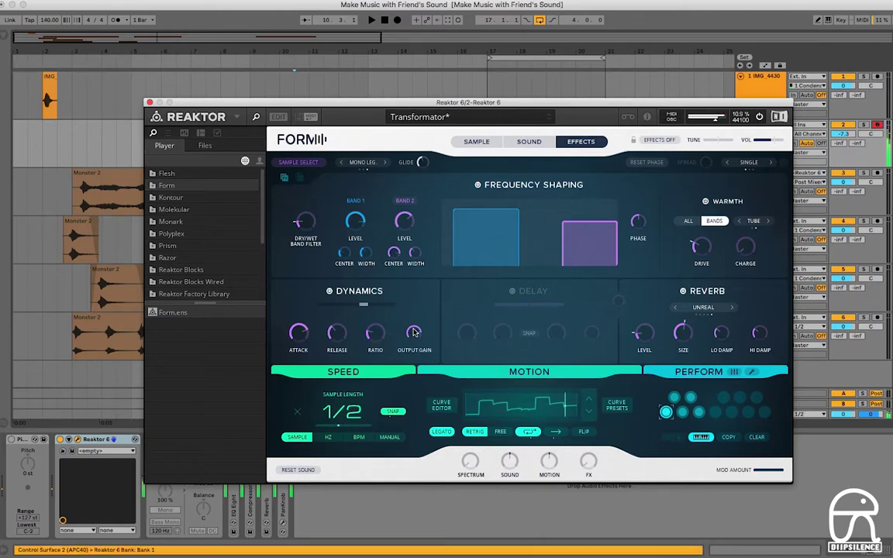
Shift Frequency Shaping Band 1 to a center of 0.31 and slightly lower its level.
{"action": "left_click_drag", "start_coordinate": [472, 232], "coordinate": [479, 234]}
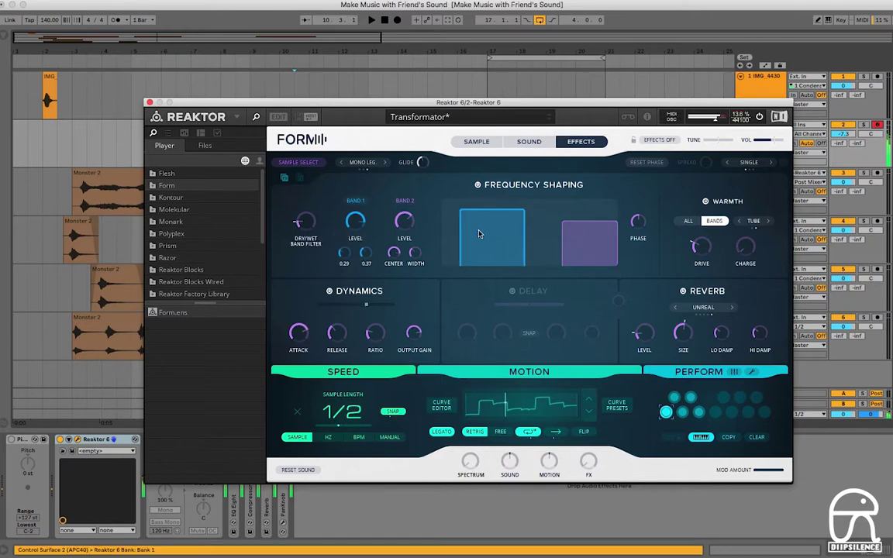
{"action": "left_click_drag", "start_coordinate": [523, 256], "coordinate": [528, 257]}
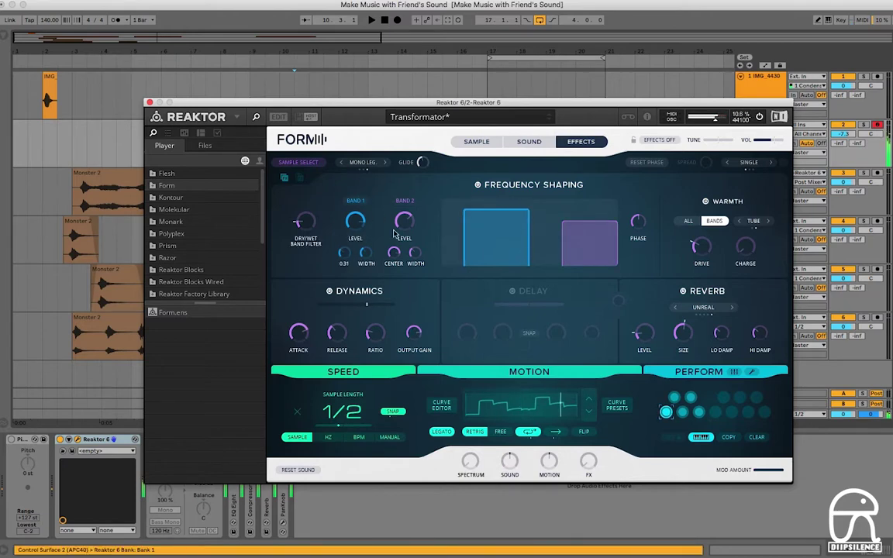
{"action": "left_click_drag", "start_coordinate": [353, 222], "coordinate": [354, 226]}
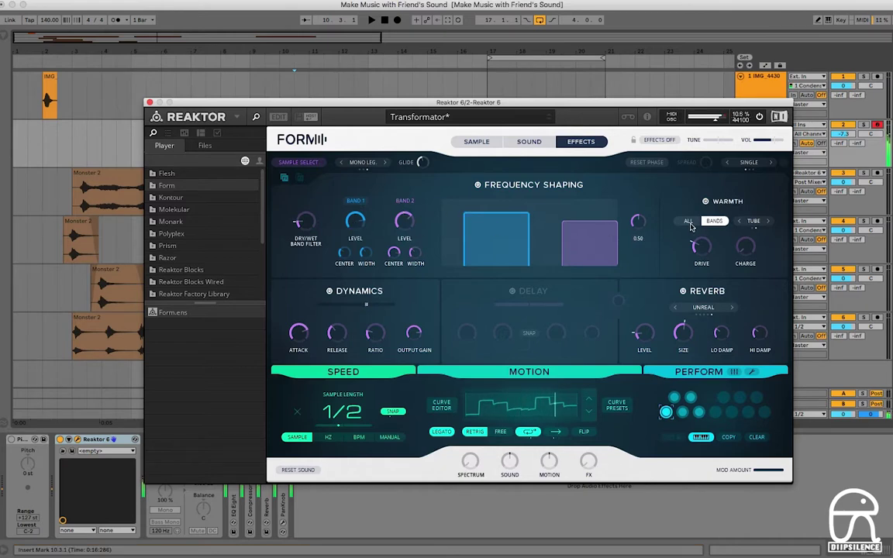
Raise the Warmth drive to about 3.96 and enable the Delay effect.
{"action": "left_click_drag", "start_coordinate": [700, 247], "coordinate": [699, 242]}
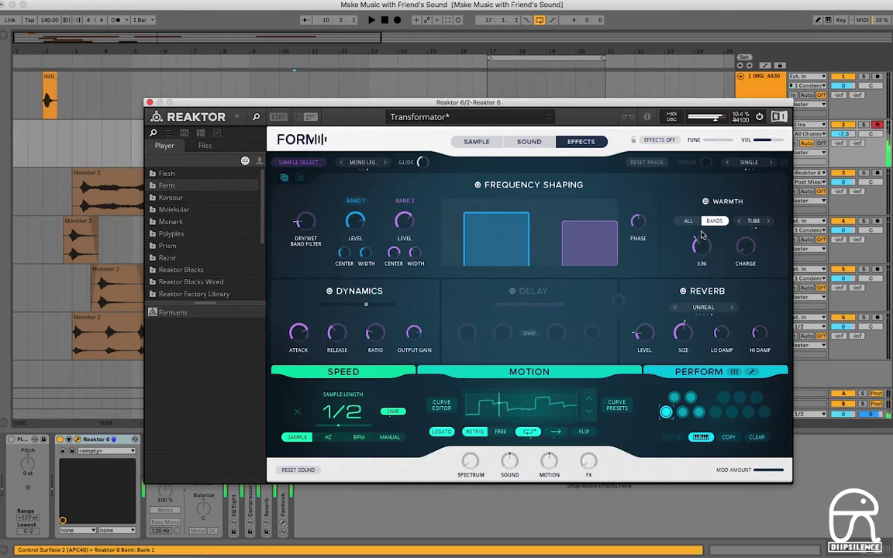
{"action": "left_click", "coordinate": [511, 291]}
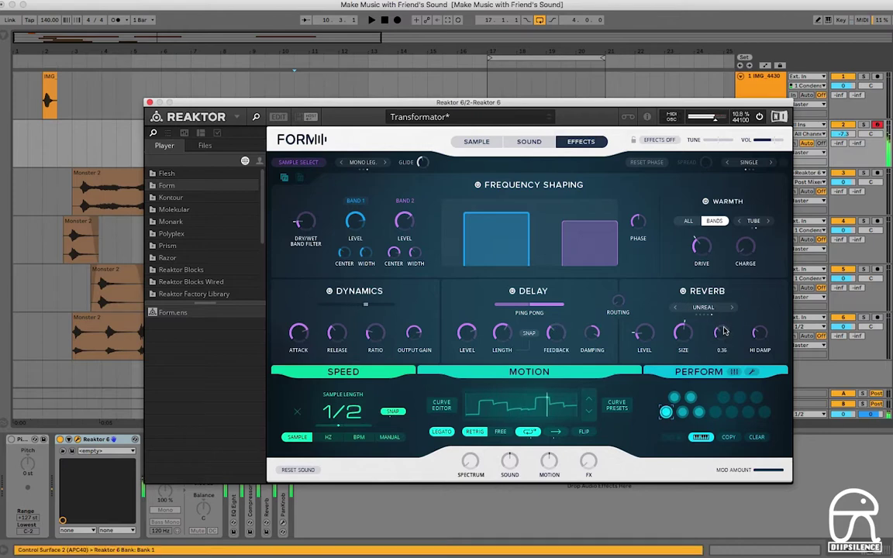
Compare the first two Perform slots and give the second one the bottom-row, fifth-column curve preset with Snap switched.
{"action": "left_click", "coordinate": [682, 412]}
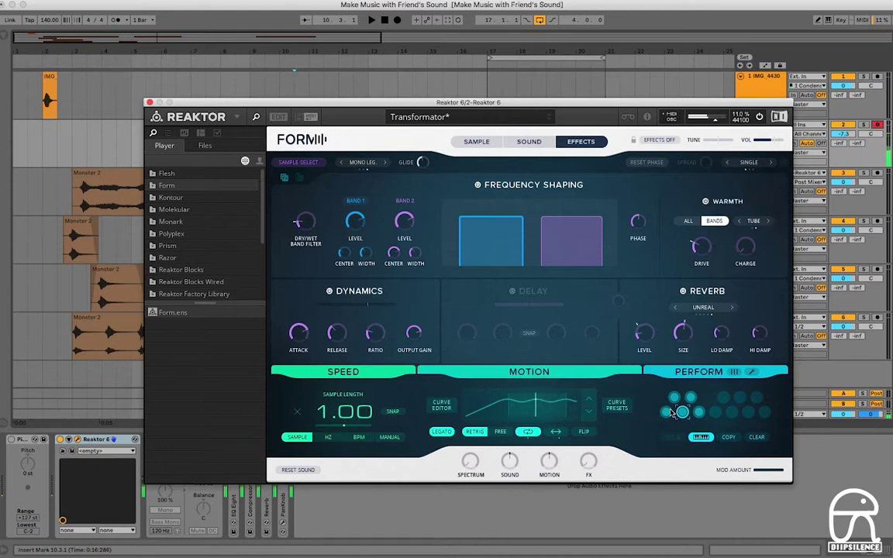
{"action": "left_click", "coordinate": [666, 412]}
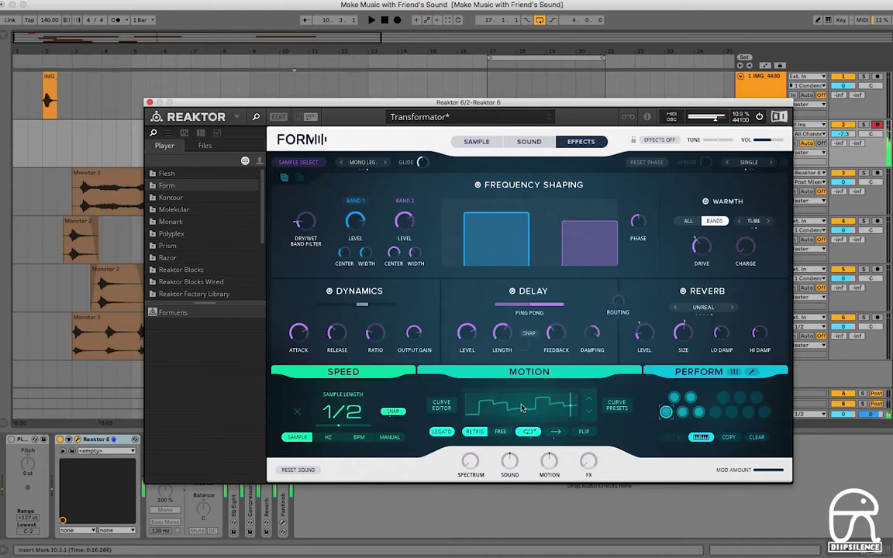
{"action": "left_click", "coordinate": [682, 413]}
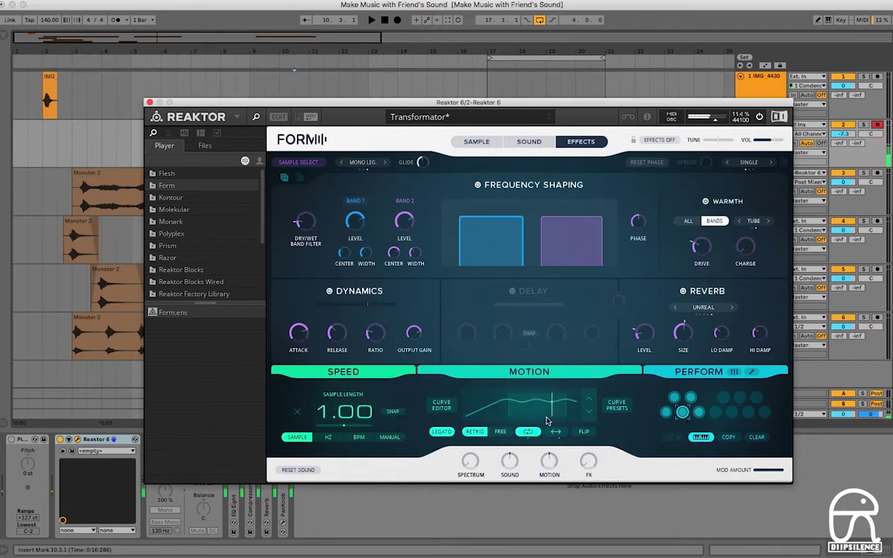
{"action": "left_click", "coordinate": [612, 408]}
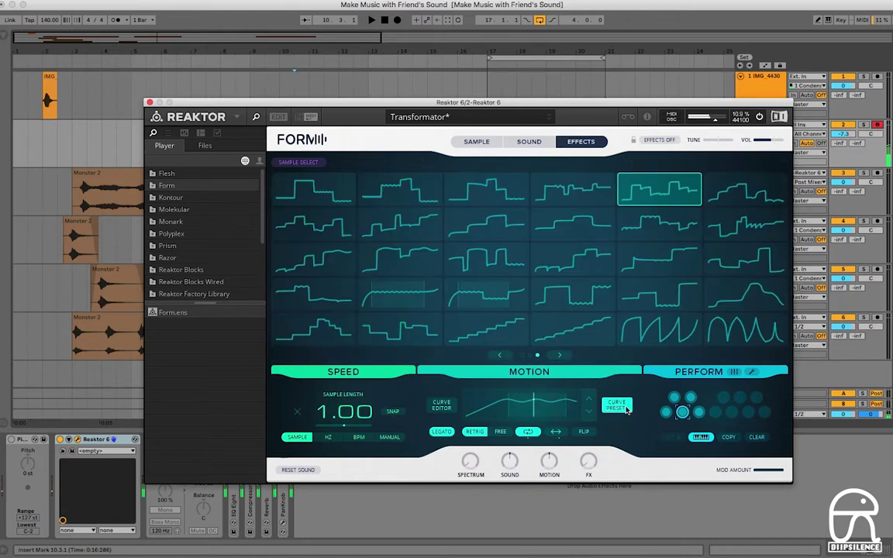
{"action": "left_click", "coordinate": [659, 327]}
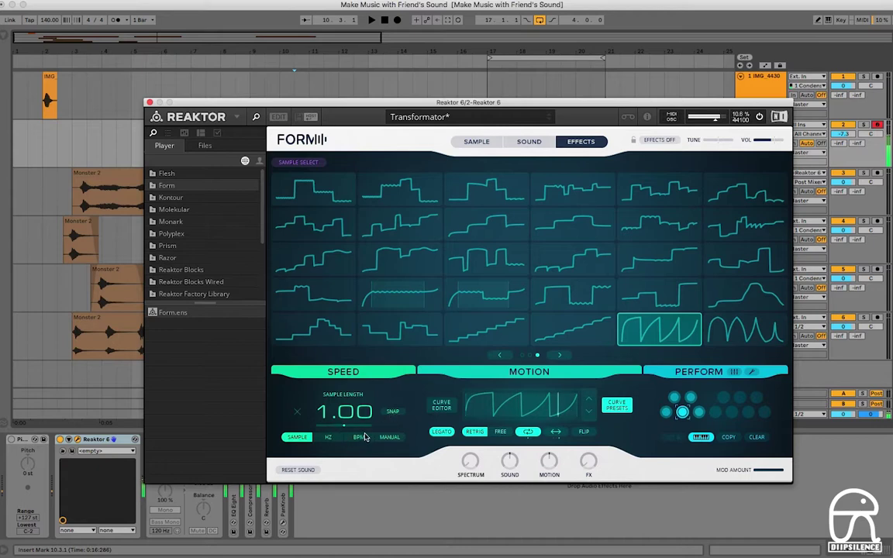
{"action": "left_click", "coordinate": [393, 413]}
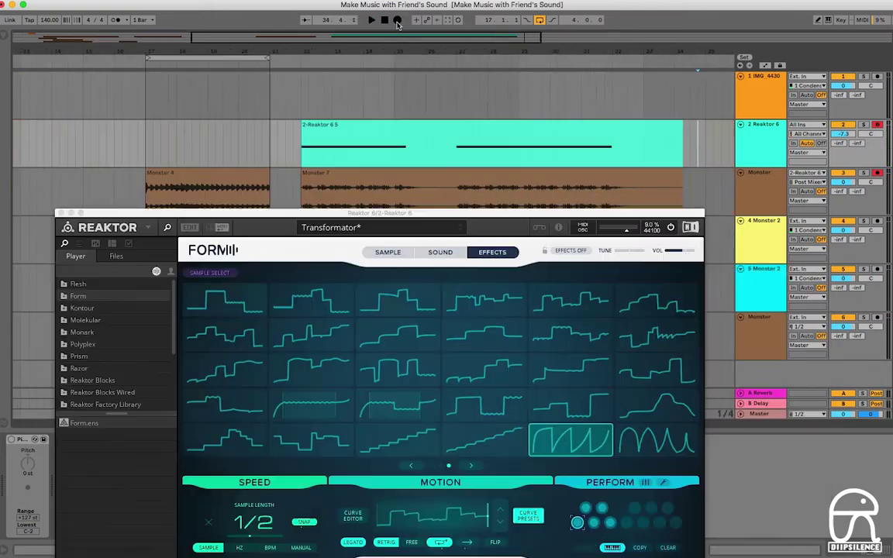
Record another sustained Reaktor note onto the Reaktor and Monster tracks after the existing Monster 7 take.
{"action": "left_click", "coordinate": [397, 21]}
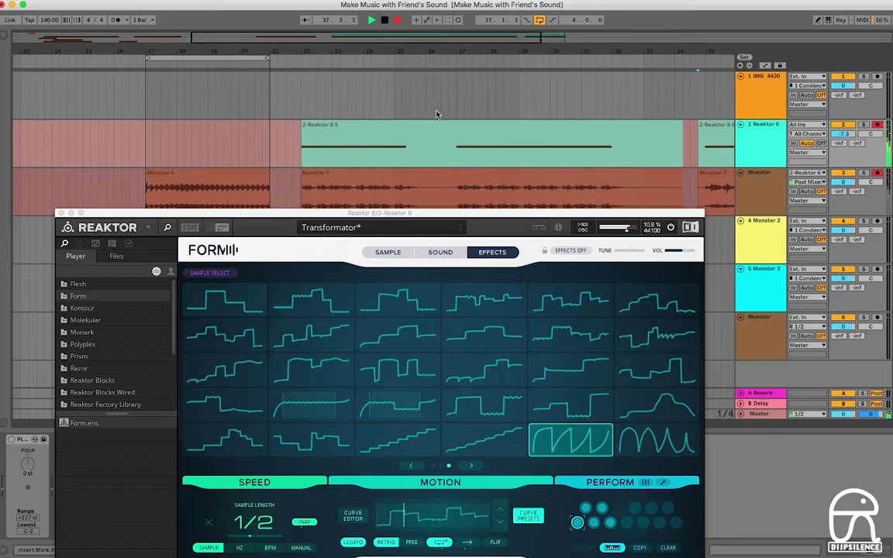
{"action": "left_click_drag", "start_coordinate": [343, 24], "coordinate": [313, 11]}
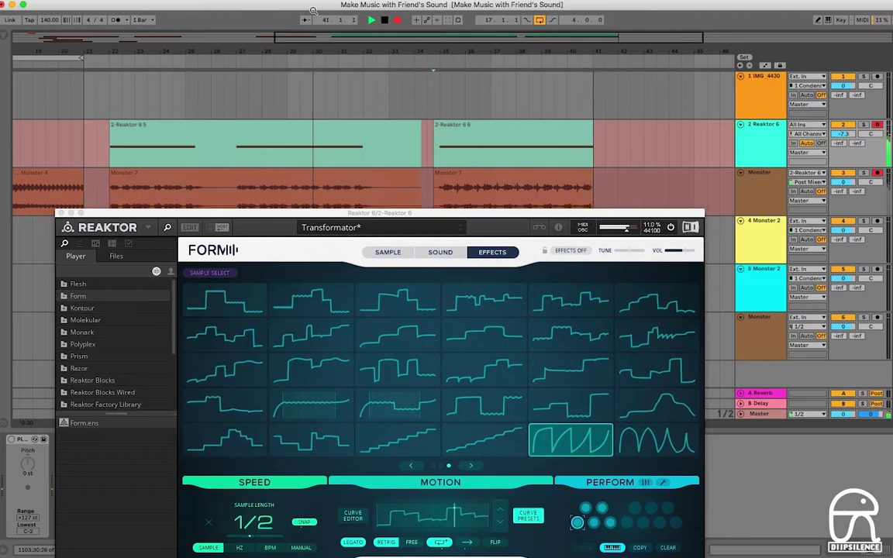
{"action": "key", "text": "space"}
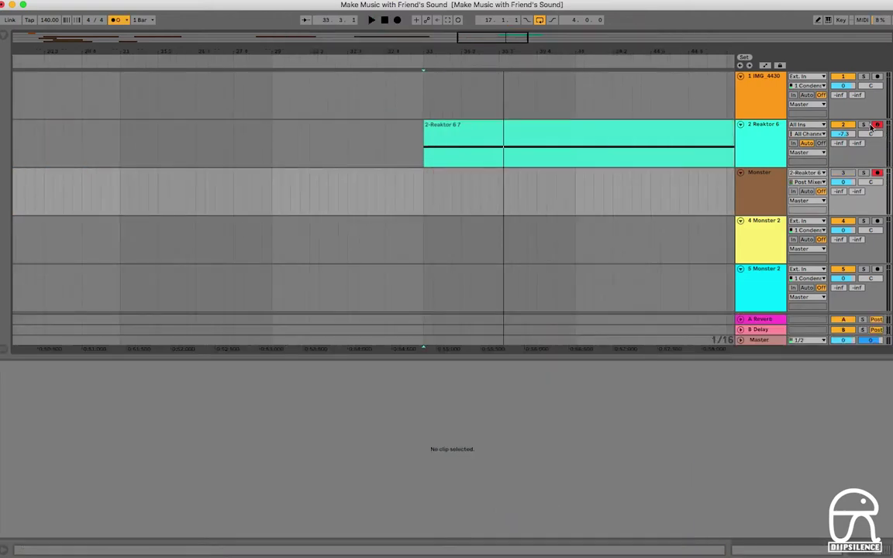
Disarm the Reaktor track and record its MIDI clip's playback onto the Monster track from bar 33.
{"action": "left_click", "coordinate": [875, 125]}
{"action": "left_click", "coordinate": [397, 21]}
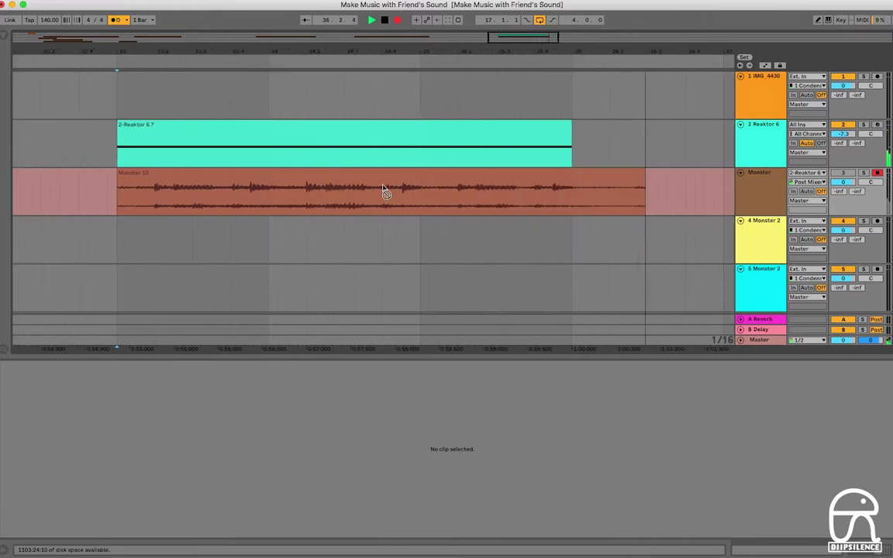
{"action": "key", "text": "space"}
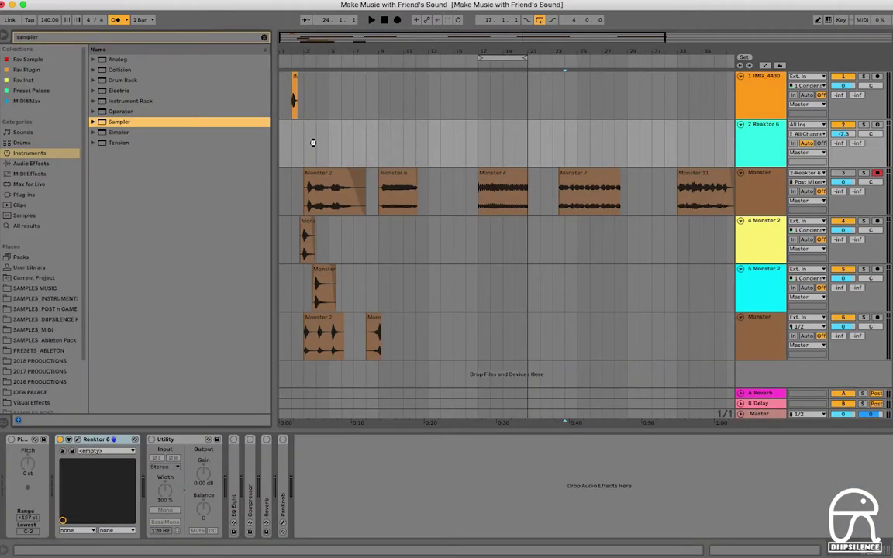
Replace the Reaktor instrument on the second track with Sampler.
{"action": "left_click_drag", "start_coordinate": [322, 176], "coordinate": [308, 128]}
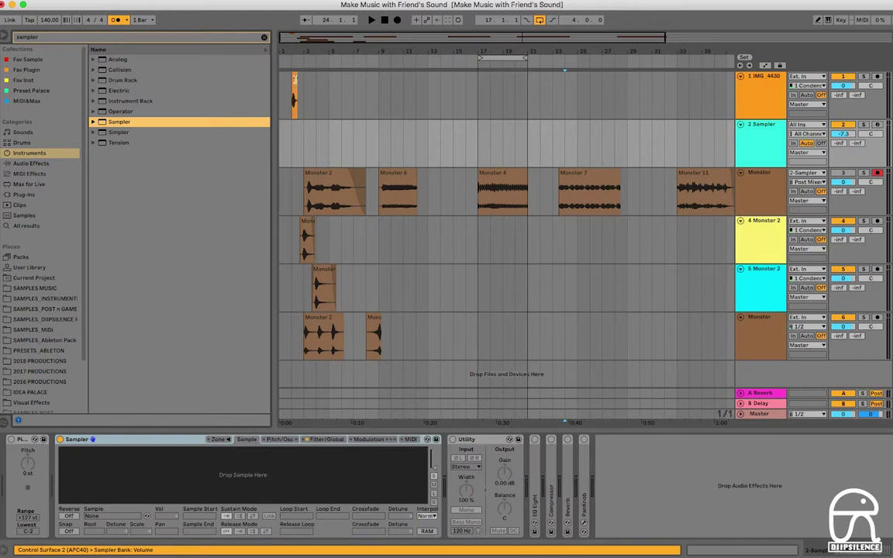
Load the IMG_4430 clip from the first track into Sampler and arm the Sampler track.
{"action": "left_click", "coordinate": [294, 78]}
{"action": "left_click_drag", "start_coordinate": [214, 488], "coordinate": [211, 484]}
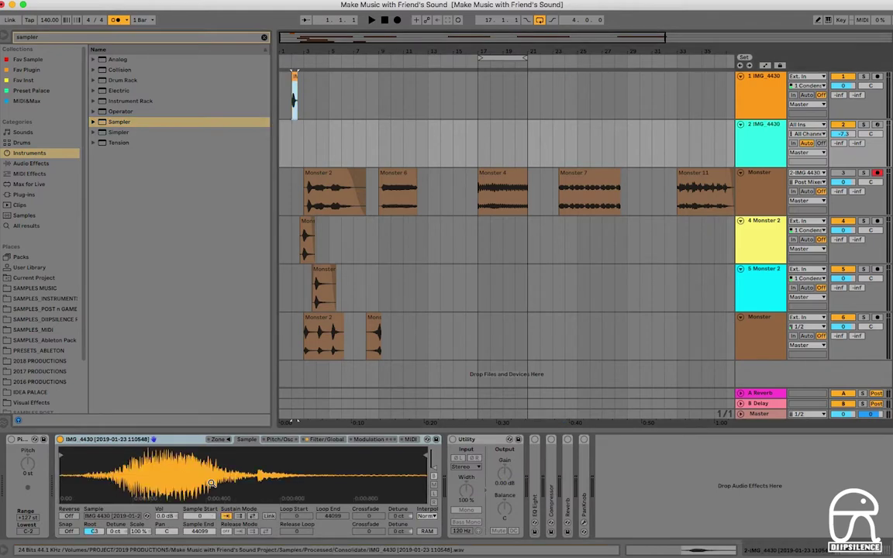
{"action": "left_click", "coordinate": [876, 125]}
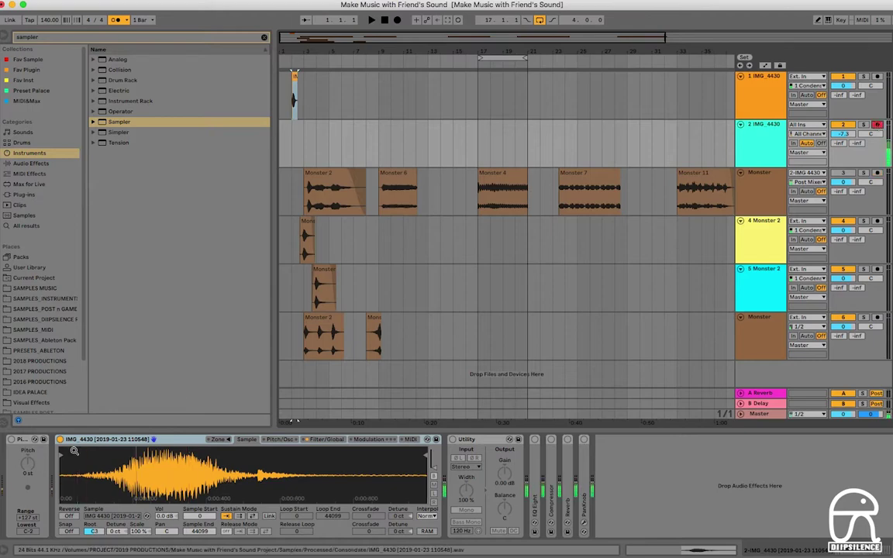
Try a short loud section of the sample in Sampler, with sample start 10353 and sample end 11205.
{"action": "left_click_drag", "start_coordinate": [60, 456], "coordinate": [147, 456]}
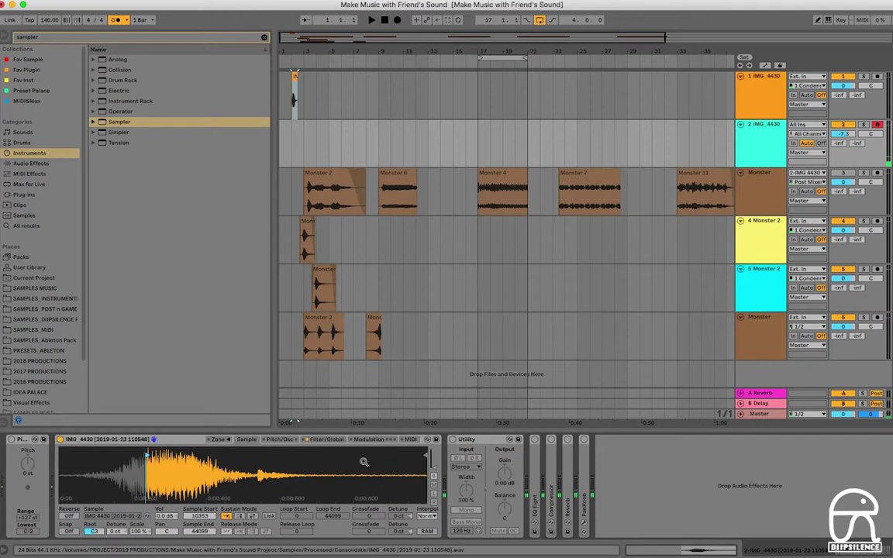
{"action": "right_click", "coordinate": [181, 441]}
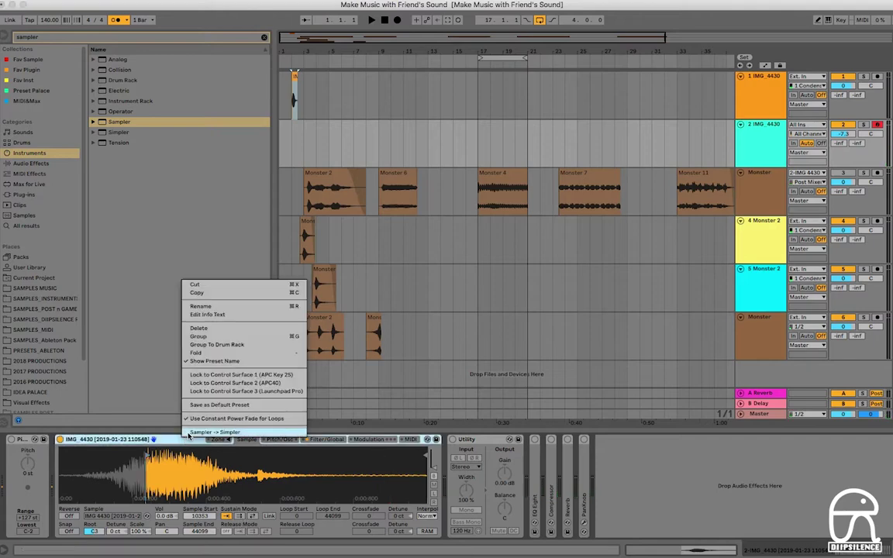
{"action": "left_click", "coordinate": [163, 440]}
{"action": "left_click_drag", "start_coordinate": [426, 456], "coordinate": [148, 454]}
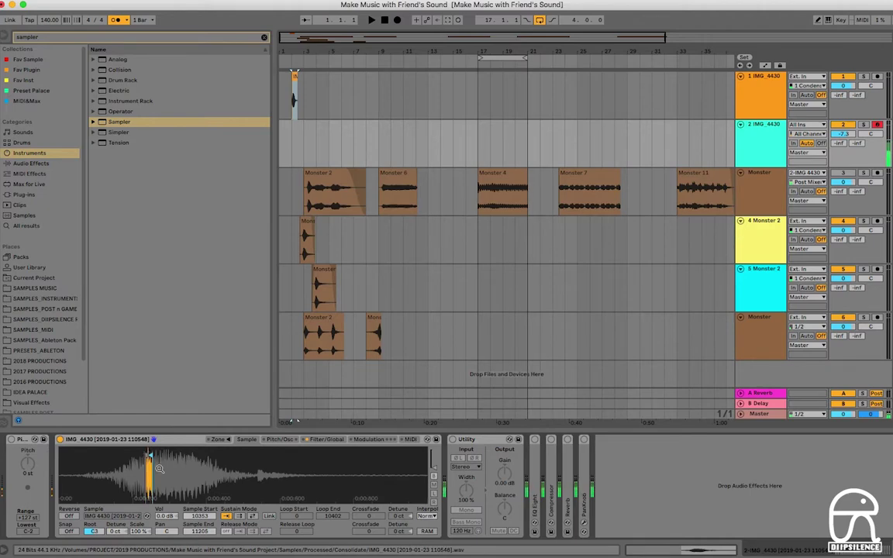
Convert Sampler to Simpler and trim the sample to its quiet tail, with volume -7.43 dB and attack 0.22 ms.
{"action": "left_click_drag", "start_coordinate": [321, 453], "coordinate": [280, 452]}
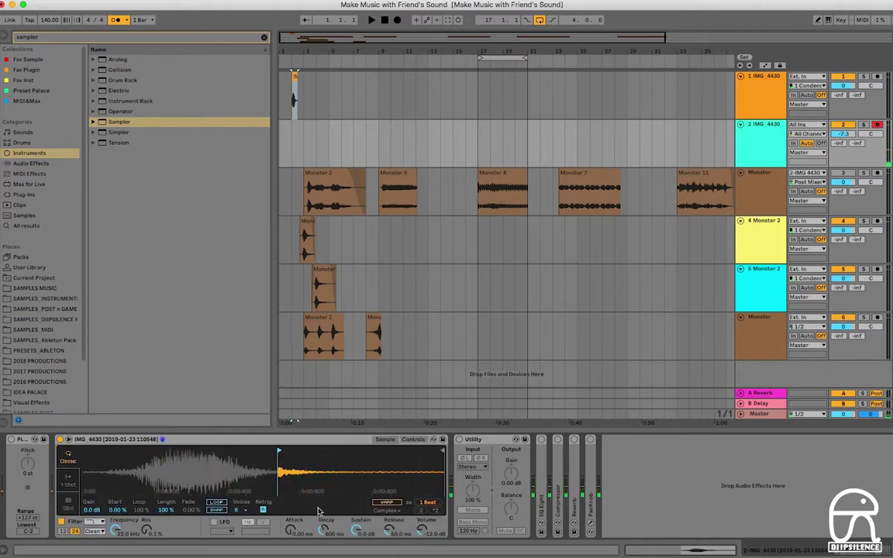
{"action": "left_click_drag", "start_coordinate": [421, 533], "coordinate": [427, 504]}
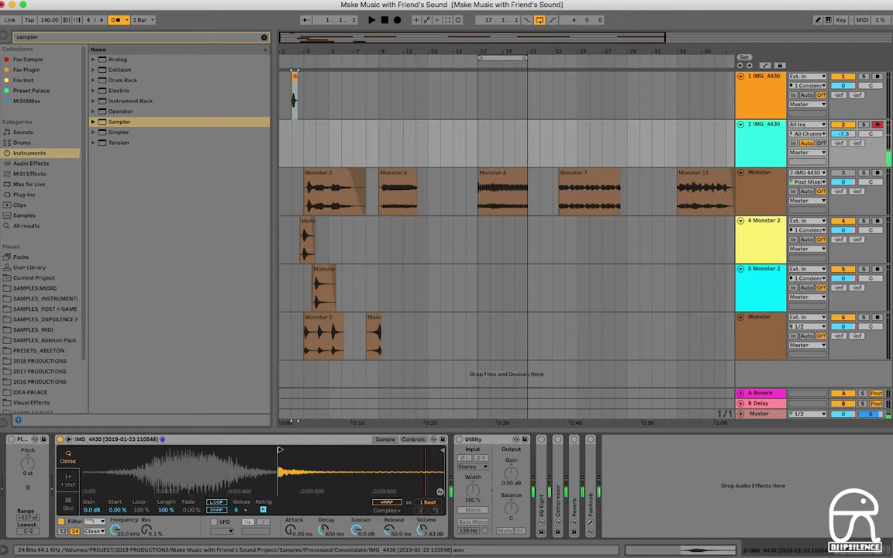
{"action": "left_click_drag", "start_coordinate": [442, 451], "coordinate": [376, 451]}
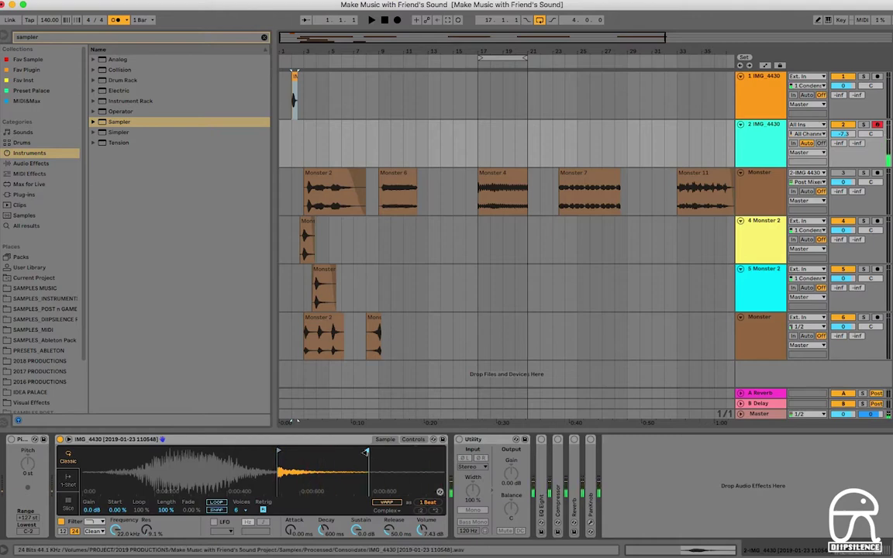
{"action": "left_click_drag", "start_coordinate": [292, 530], "coordinate": [292, 528]}
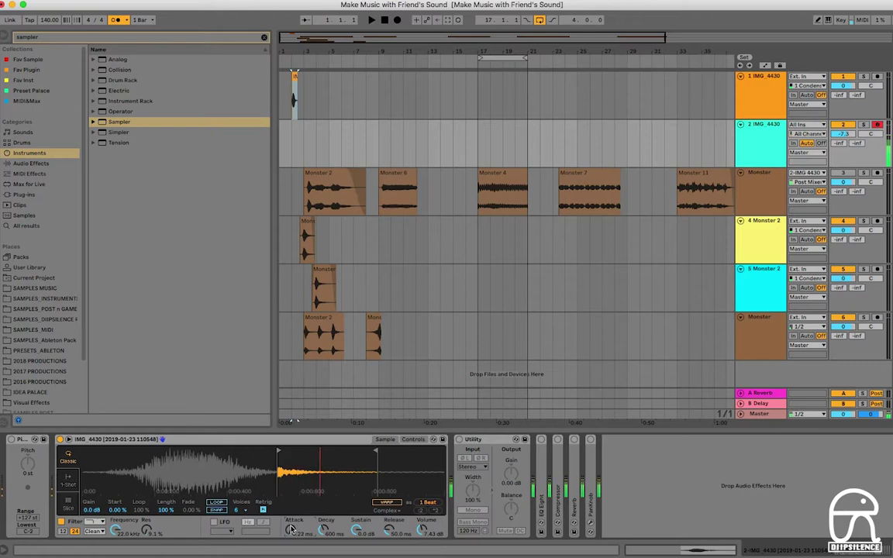
In EQ Eight, set a 202 Hz low cut on band 1 and a 22.0 kHz high cut on band 8, and extend Simpler's sample end fully.
{"action": "double_click", "coordinate": [542, 481]}
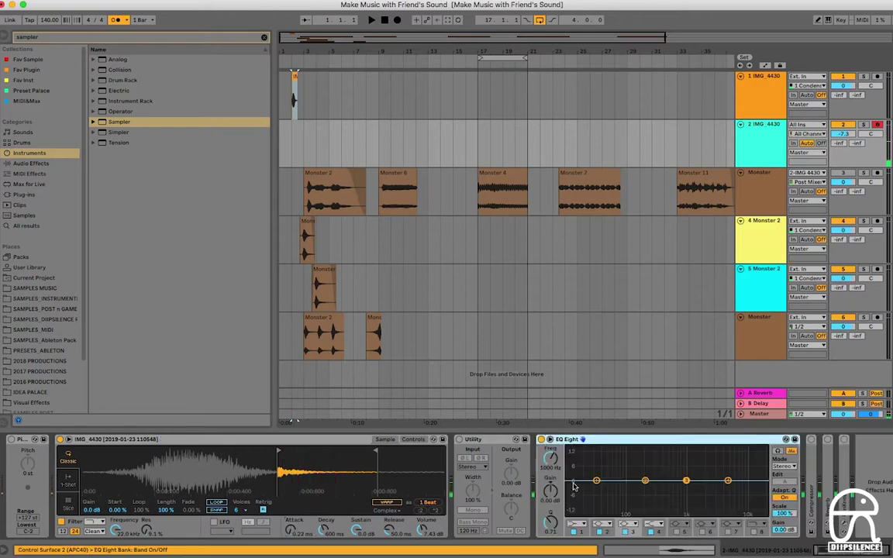
{"action": "left_click", "coordinate": [576, 524]}
{"action": "left_click", "coordinate": [578, 468]}
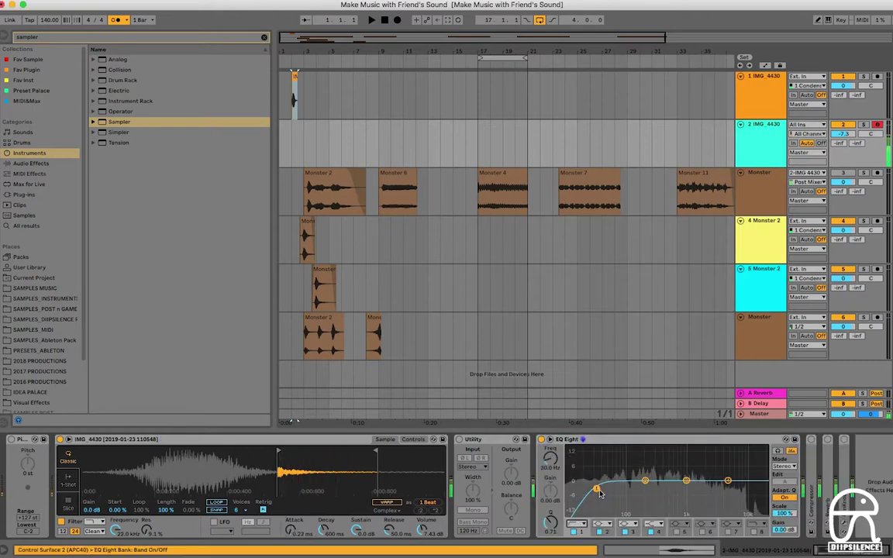
{"action": "left_click_drag", "start_coordinate": [596, 489], "coordinate": [645, 488]}
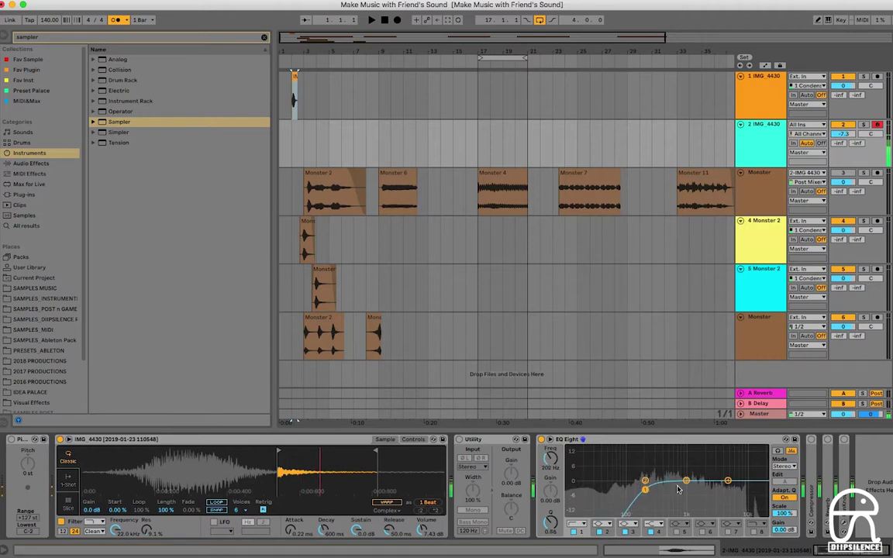
{"action": "left_click_drag", "start_coordinate": [375, 451], "coordinate": [442, 451]}
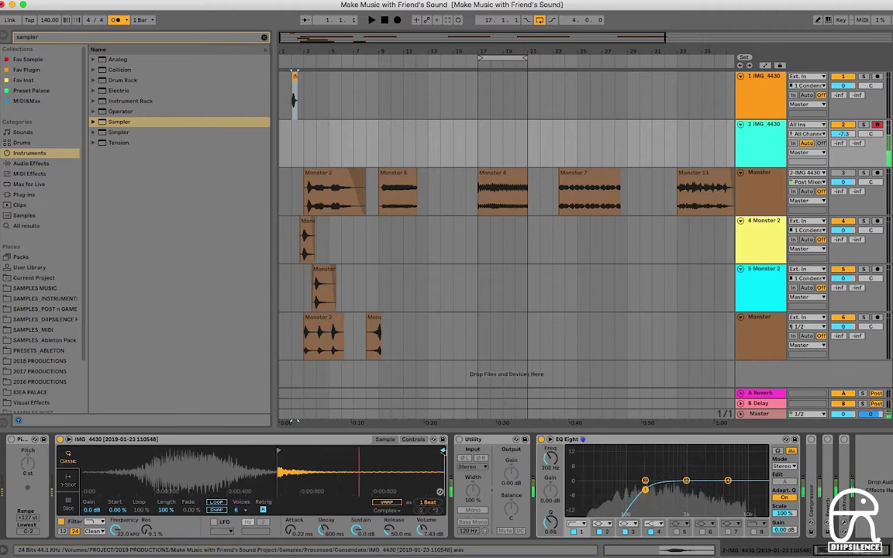
{"action": "left_click", "coordinate": [754, 531]}
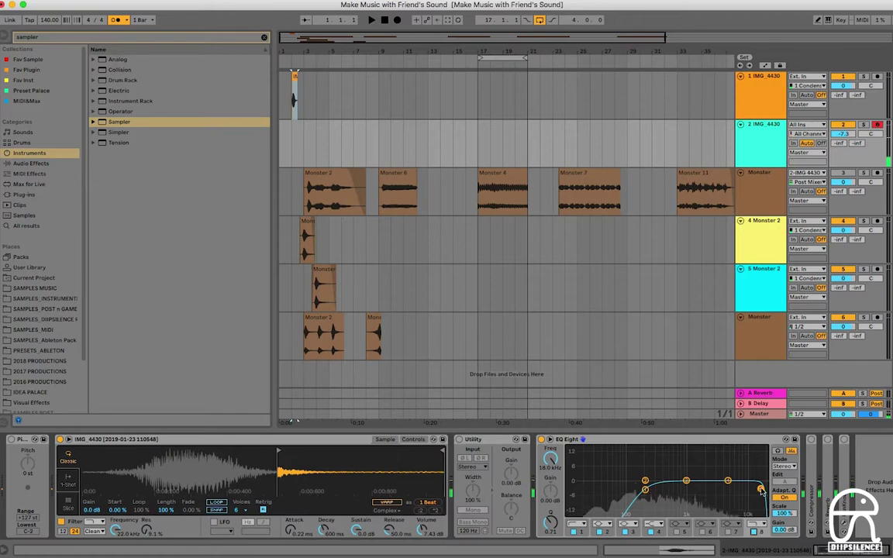
{"action": "left_click_drag", "start_coordinate": [761, 491], "coordinate": [767, 485]}
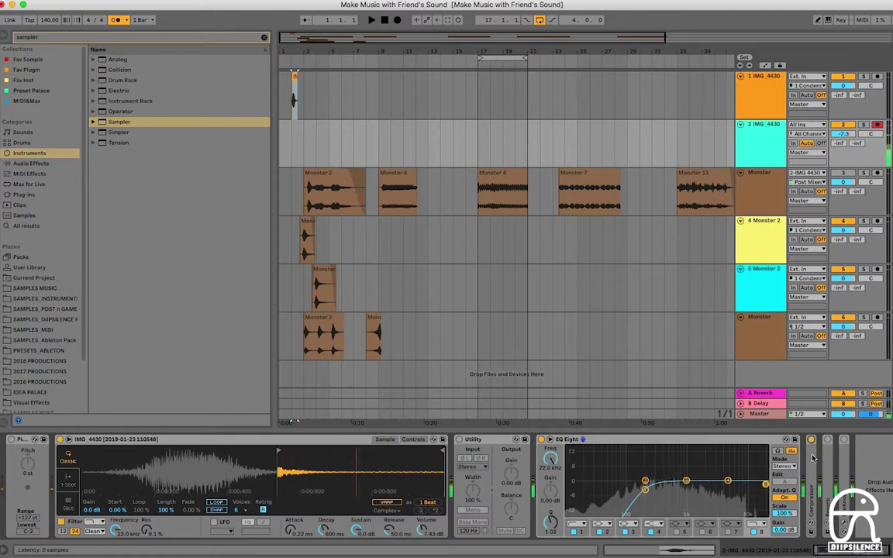
Enable the Compressor with a 17.9 ms attack and expand the Reverb device.
{"action": "double_click", "coordinate": [812, 458]}
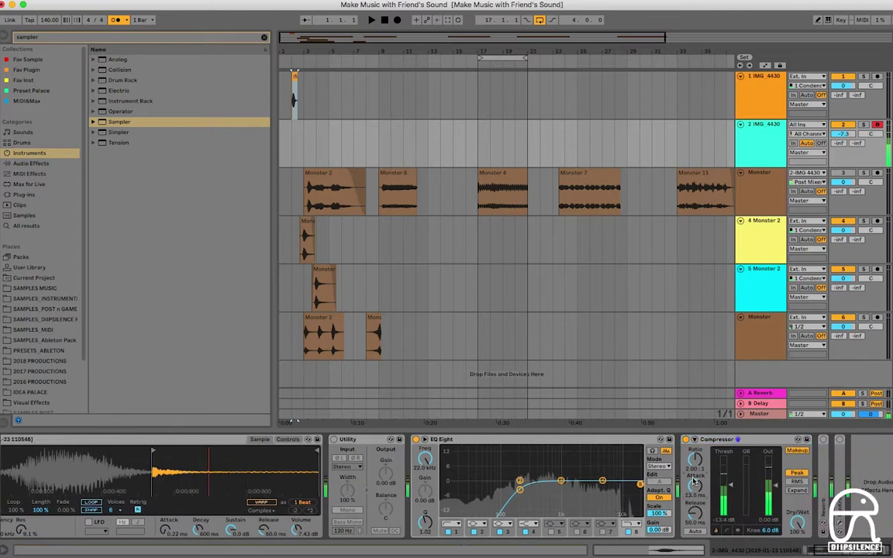
{"action": "left_click_drag", "start_coordinate": [693, 481], "coordinate": [694, 477]}
{"action": "double_click", "coordinate": [825, 508]}
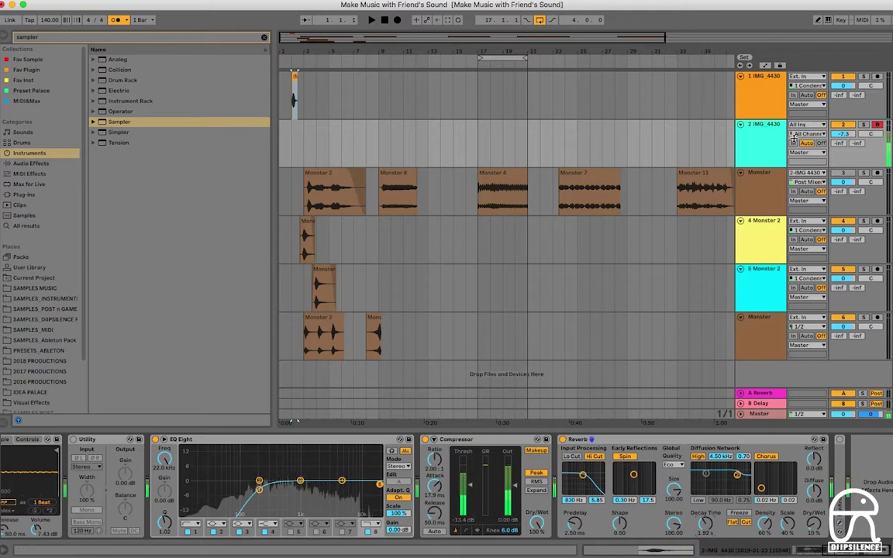
Rename the second track as Snare.
{"action": "left_click", "coordinate": [765, 142]}
{"action": "key", "text": "super+r"}
{"action": "type", "text": "Sna"}
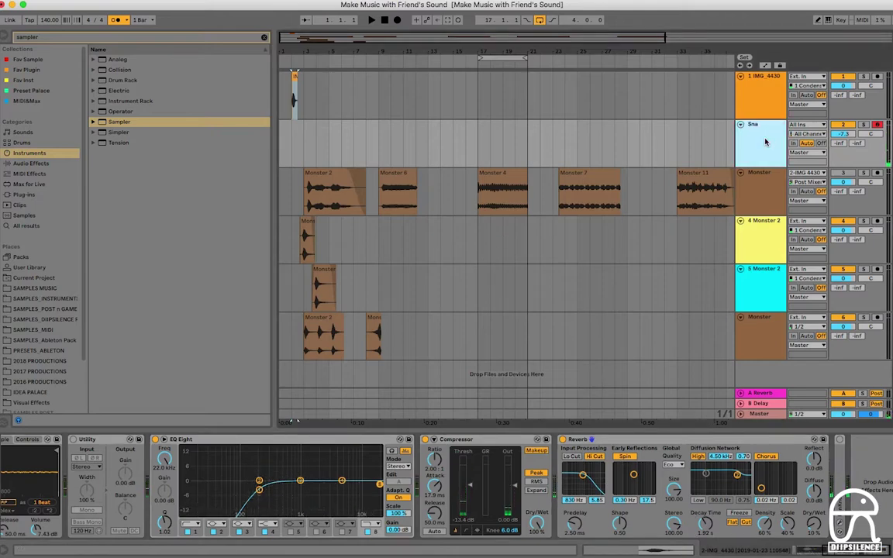
{"action": "type", "text": "re"}
{"action": "key", "text": "Return"}
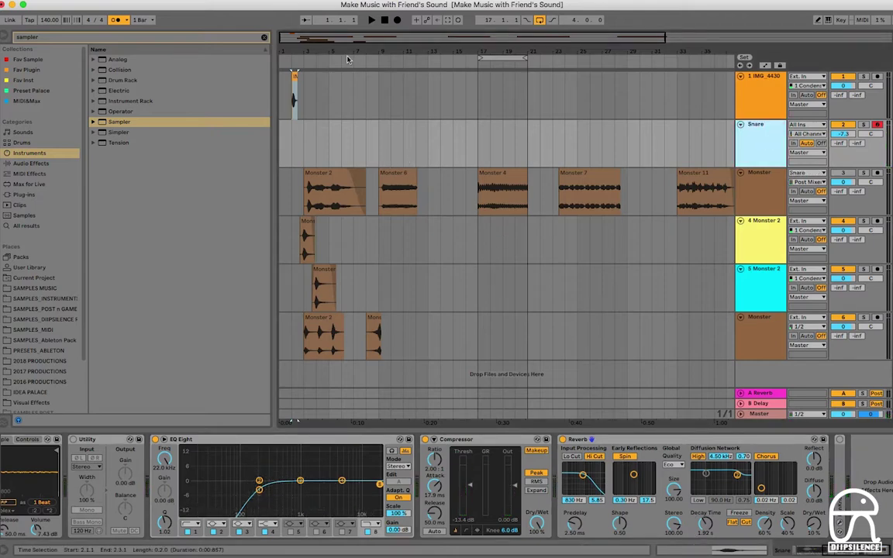
Insert an empty MIDI clip on the Snare track from bar 9 to bar 17.
{"action": "left_click_drag", "start_coordinate": [481, 147], "coordinate": [526, 145]}
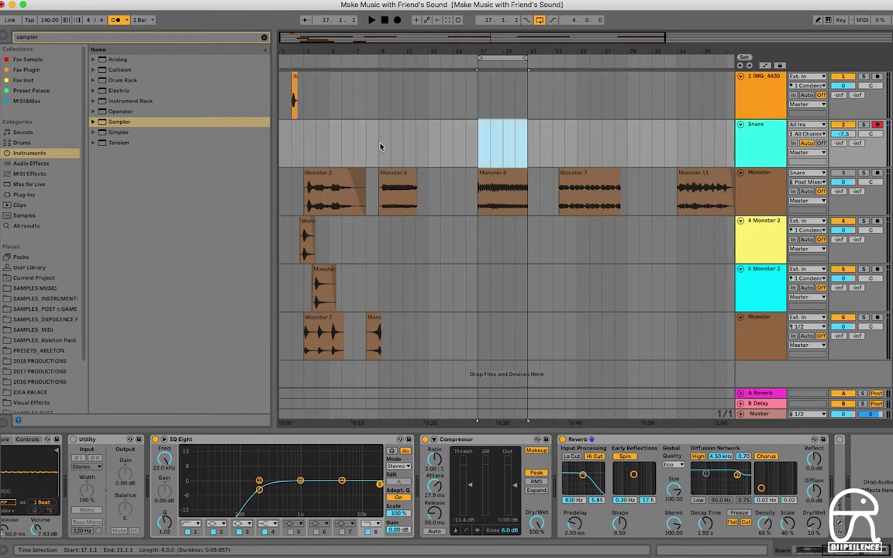
{"action": "left_click_drag", "start_coordinate": [380, 146], "coordinate": [444, 149]}
{"action": "left_click_drag", "start_coordinate": [441, 150], "coordinate": [479, 151]}
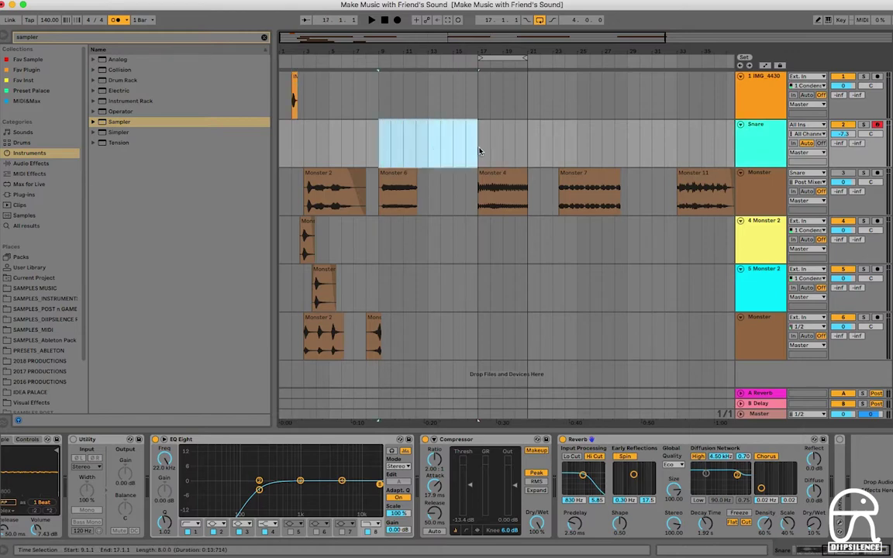
{"action": "key", "text": "ctrl+shift+m"}
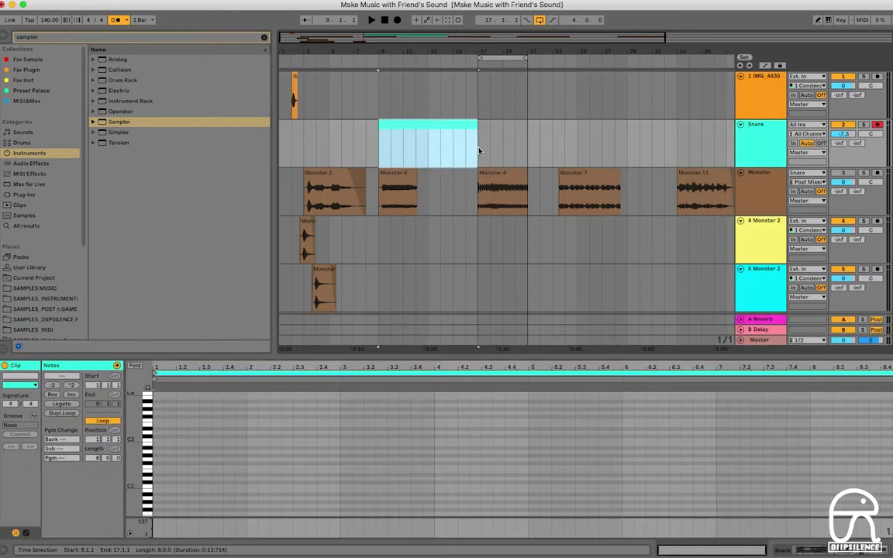
Fill the Snare clip with alternating one-bar C2 and C#2 notes starting at 1.3, and play it back.
{"action": "double_click", "coordinate": [181, 488]}
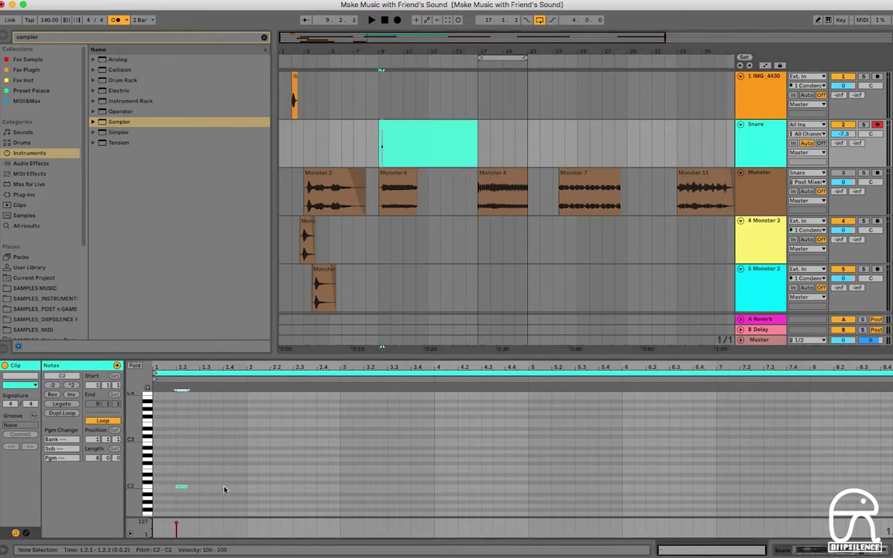
{"action": "left_click_drag", "start_coordinate": [232, 488], "coordinate": [271, 486]}
{"action": "key", "text": "space"}
{"action": "key", "text": "super+a"}
{"action": "left_click", "coordinate": [281, 468]}
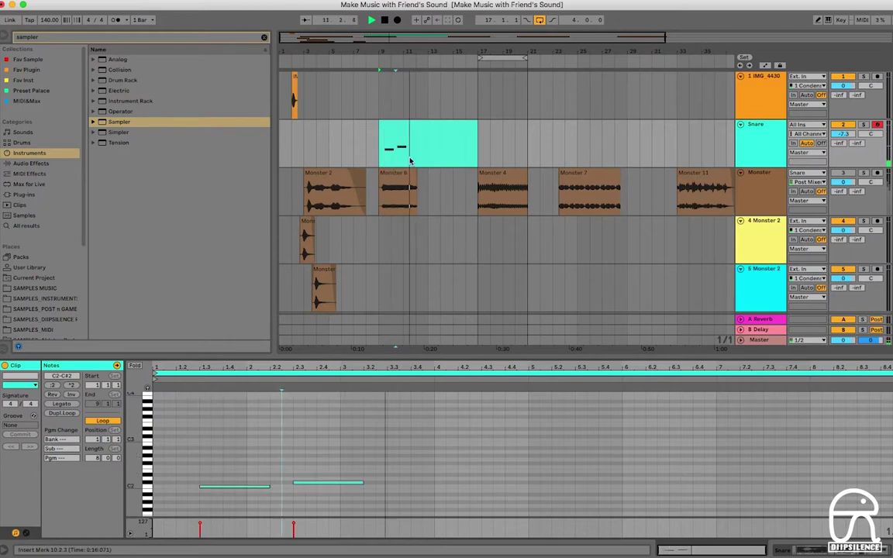
{"action": "key", "text": "space"}
{"action": "mouse_move", "coordinate": [476, 124]}
{"action": "left_mouse_down"}
{"action": "mouse_move", "coordinate": [417, 125]}
{"action": "mouse_move", "coordinate": [478, 132]}
{"action": "left_mouse_up"}
{"action": "key", "text": "space"}
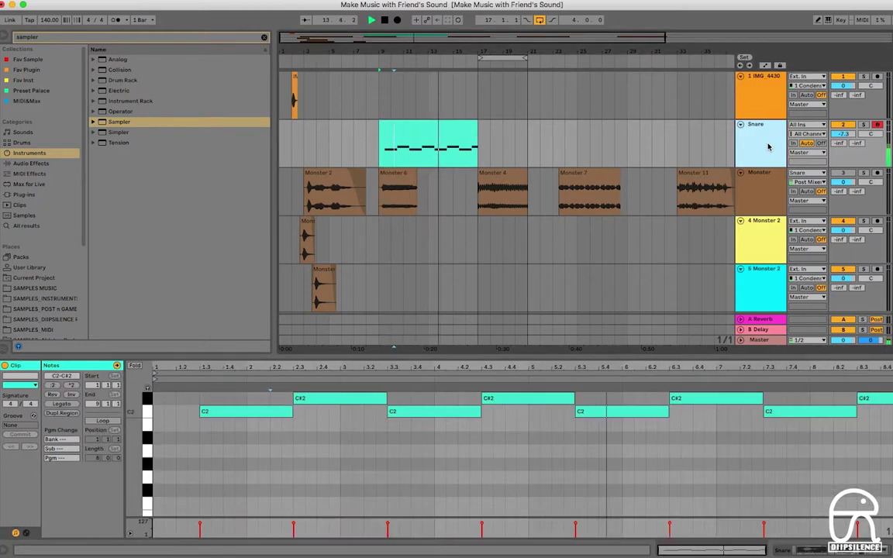
Insert a MIDI track below Snare and load the IMG_4430 clip as its instrument sample.
{"action": "key", "text": "super+shift+t"}
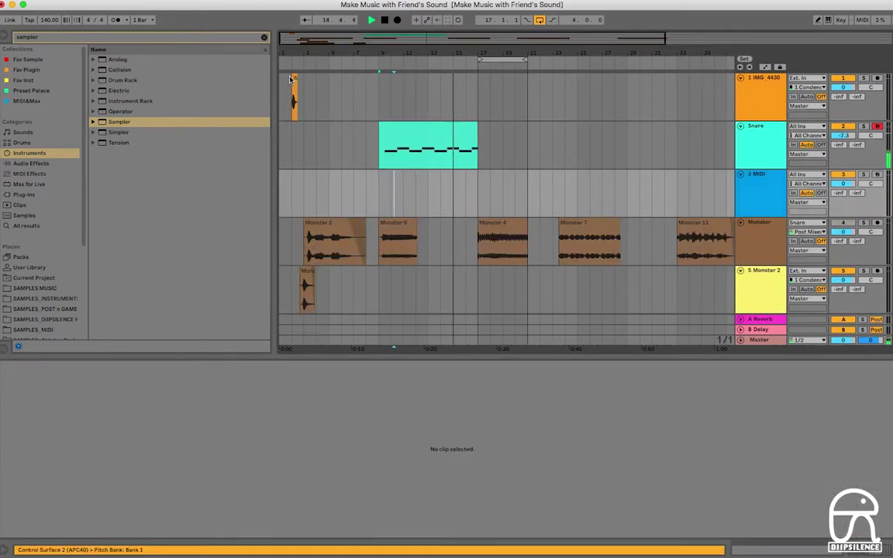
{"action": "left_click", "coordinate": [744, 195]}
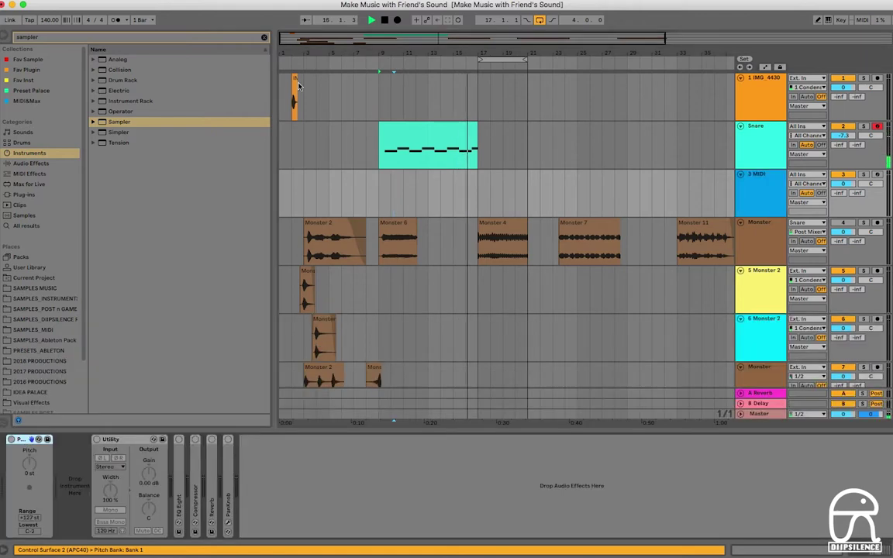
{"action": "mouse_move", "coordinate": [295, 78]}
{"action": "left_mouse_down"}
{"action": "mouse_move", "coordinate": [69, 482]}
{"action": "mouse_move", "coordinate": [134, 453]}
{"action": "mouse_move", "coordinate": [183, 457]}
{"action": "left_mouse_up"}
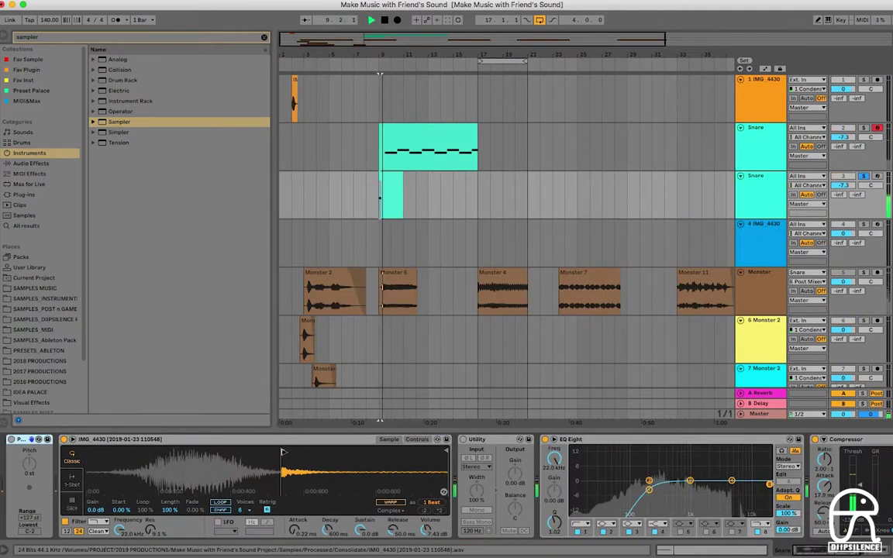
On the duplicated, soloed Snare track, shorten Simpler's sample to a tiny slice just after the start marker.
{"action": "left_click_drag", "start_coordinate": [287, 452], "coordinate": [282, 451]}
{"action": "key", "text": "space"}
{"action": "key", "text": "space"}
{"action": "key", "text": "space"}
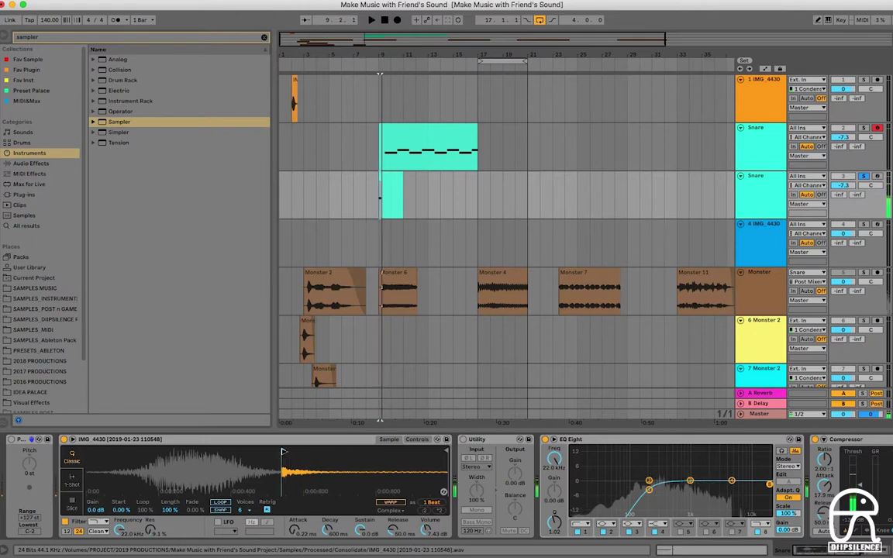
{"action": "key", "text": "space"}
{"action": "key", "text": "space"}
{"action": "left_click_drag", "start_coordinate": [445, 451], "coordinate": [288, 451]}
During playback, lower the duplicate Snare's EQ Eight low cut to about 30 Hz, dip band 2, and set the band 8 high cut to 445 Hz.
{"action": "key", "text": "space"}
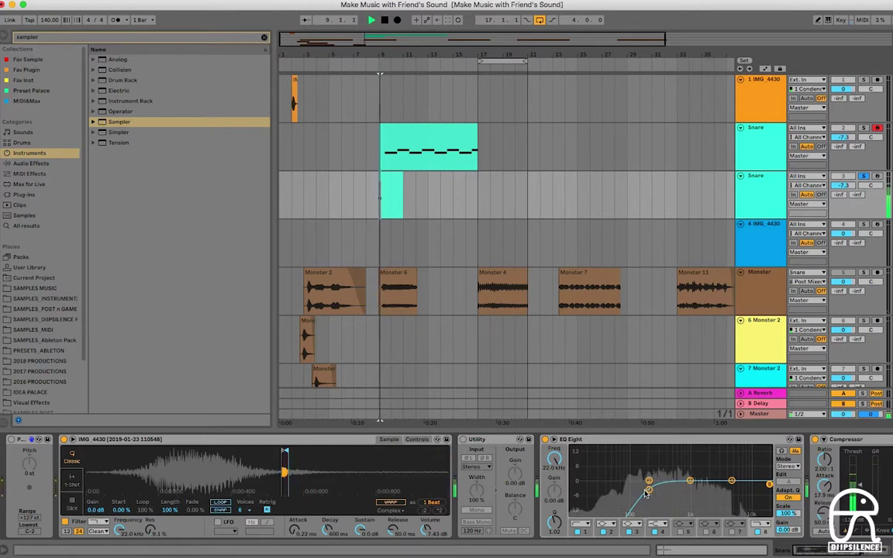
{"action": "left_click_drag", "start_coordinate": [645, 493], "coordinate": [608, 481]}
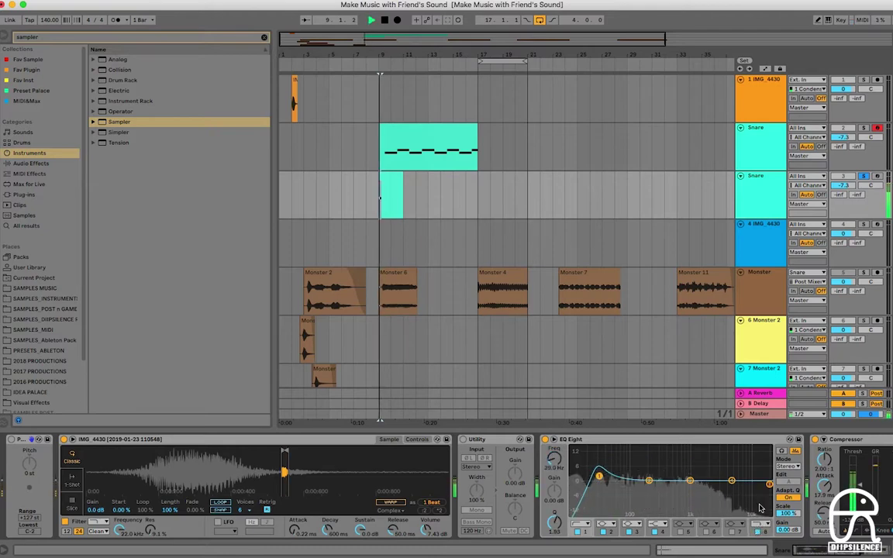
{"action": "left_click_drag", "start_coordinate": [768, 485], "coordinate": [670, 490]}
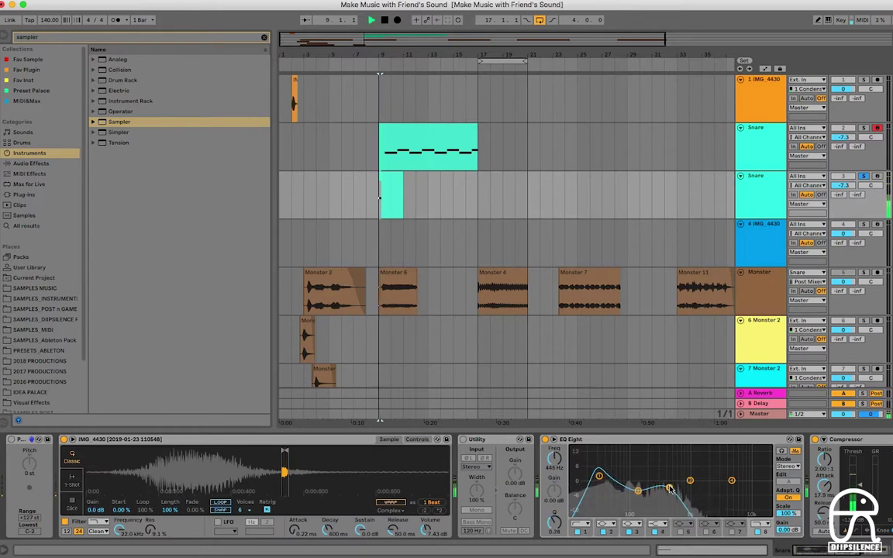
Add short C1 notes at 1.2.2, 1.4.1 and in bar 2 of the duplicate Snare clip at bar 9.
{"action": "left_click", "coordinate": [388, 189]}
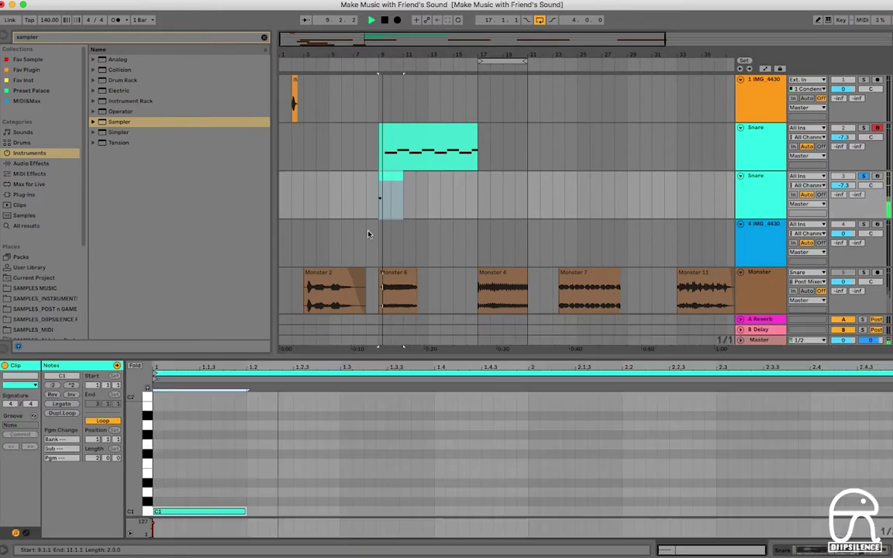
{"action": "double_click", "coordinate": [287, 511]}
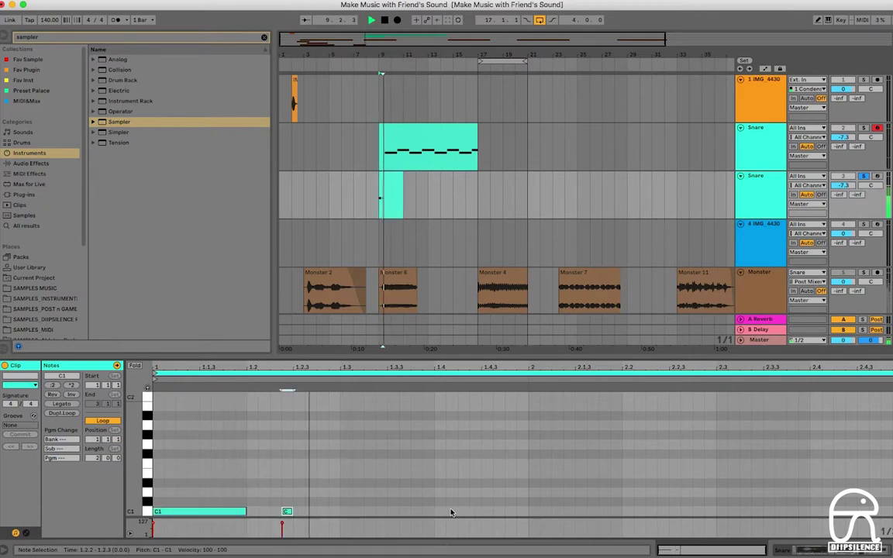
{"action": "left_click", "coordinate": [438, 514]}
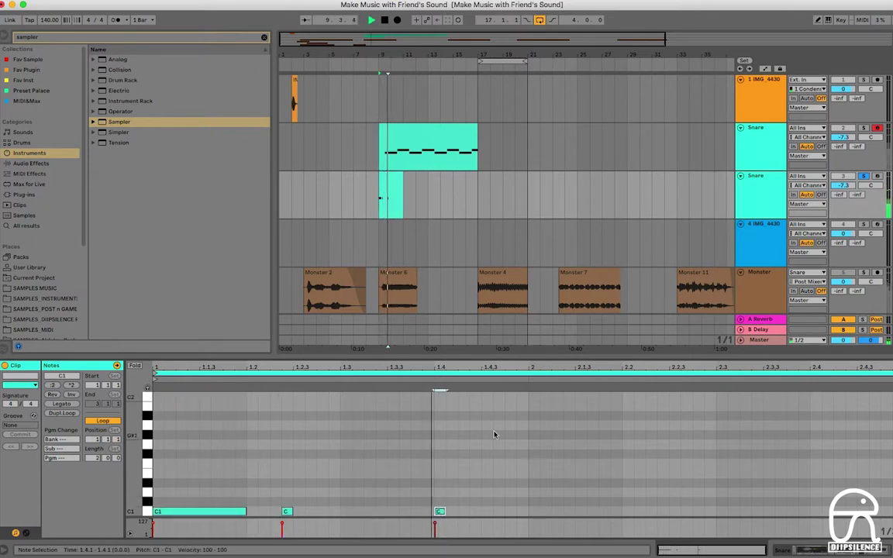
{"action": "double_click", "coordinate": [534, 511]}
{"action": "double_click", "coordinate": [591, 512]}
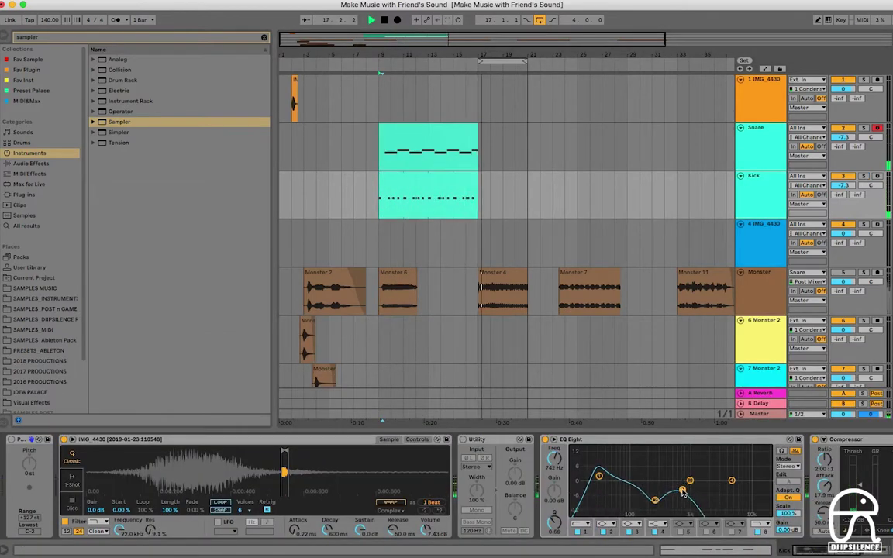
Add a Saturator to the Kick track and set EQ Eight's band 1 low cut to about 26 Hz.
{"action": "left_click", "coordinate": [85, 34]}
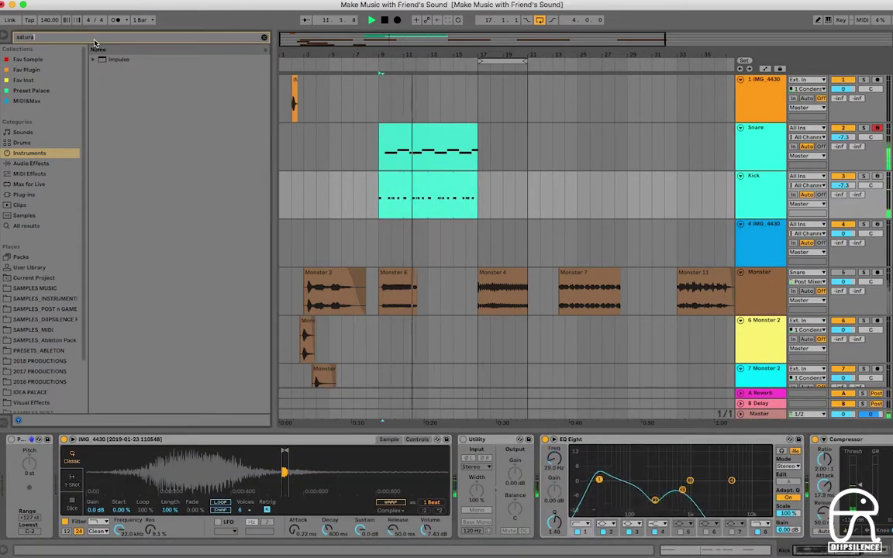
{"action": "type", "text": "sa"}
{"action": "left_click", "coordinate": [30, 163]}
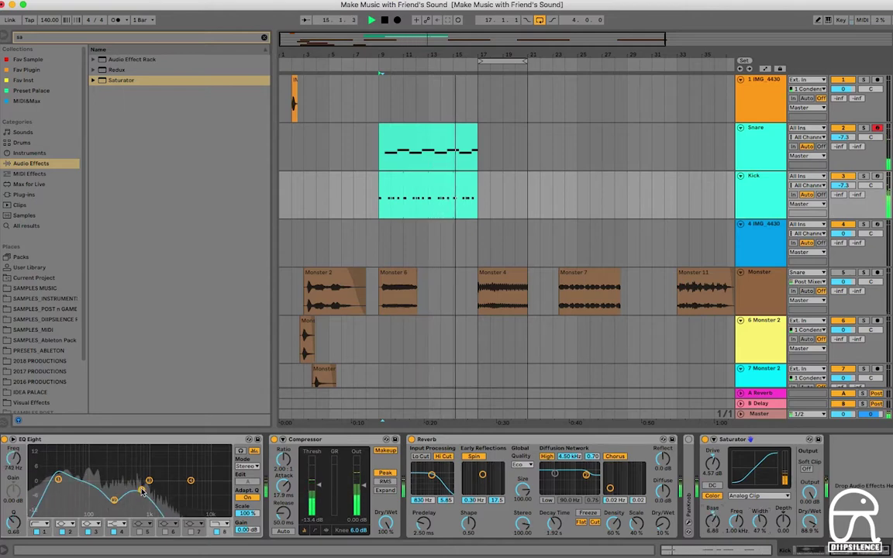
{"action": "left_click", "coordinate": [56, 480]}
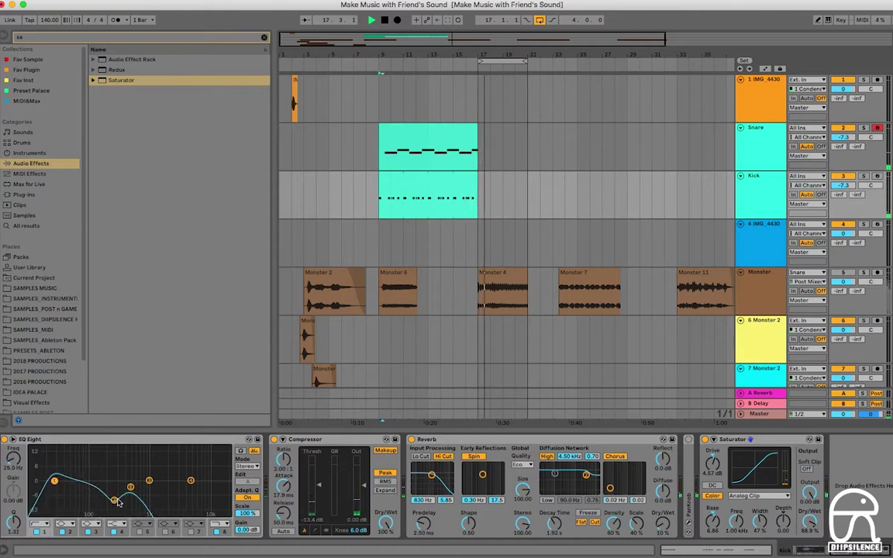
Add a Glue Compressor to the Kick track with soft clipping on, threshold at -12.4 dB and makeup at 3.65 dB.
{"action": "left_click", "coordinate": [148, 39]}
{"action": "key", "text": "BackSpace"}
{"action": "key", "text": "BackSpace"}
{"action": "type", "text": "glue"}
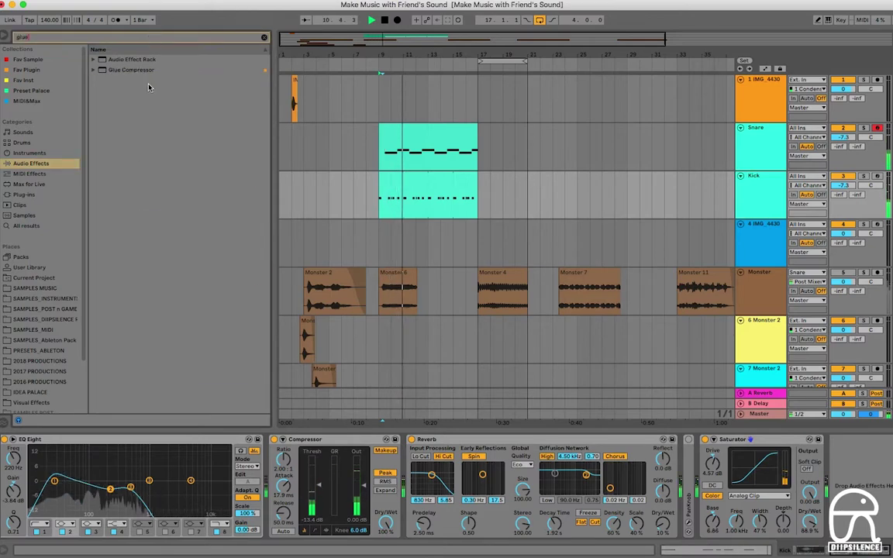
{"action": "double_click", "coordinate": [131, 69]}
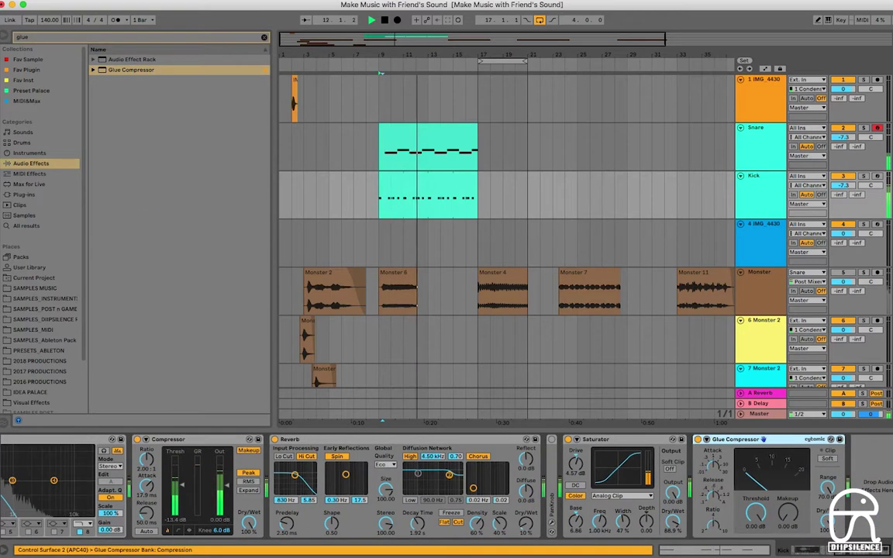
{"action": "left_click", "coordinate": [827, 458]}
{"action": "mouse_move", "coordinate": [788, 513]}
{"action": "left_mouse_down"}
{"action": "mouse_move", "coordinate": [788, 492]}
{"action": "mouse_move", "coordinate": [756, 535]}
{"action": "mouse_move", "coordinate": [788, 521]}
{"action": "left_mouse_up"}
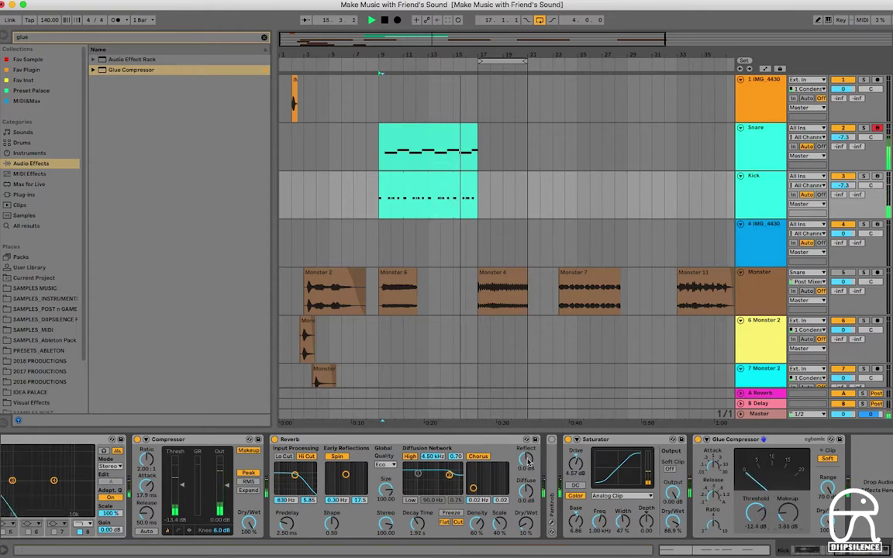
Turn off the Kick track's Compressor and set the track volume to about -1.4 dB during playback.
{"action": "left_click", "coordinate": [138, 440]}
{"action": "key", "text": "space"}
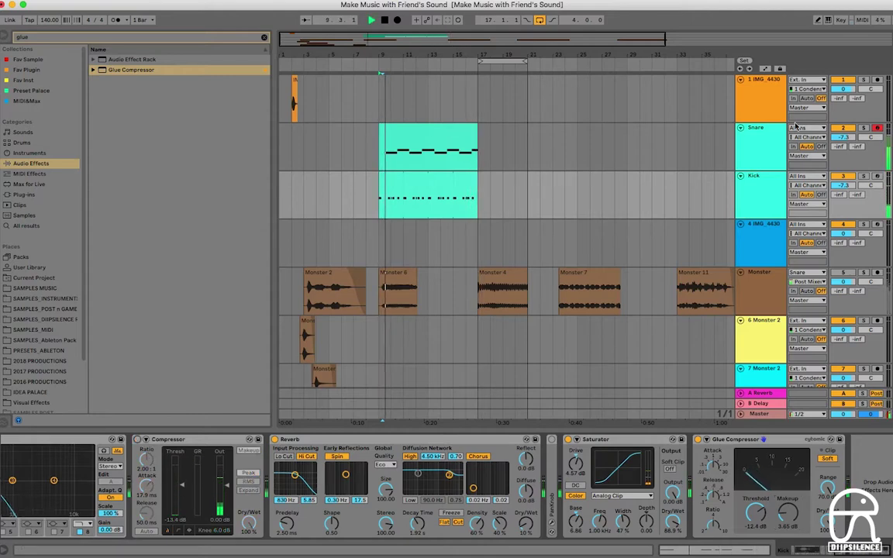
{"action": "double_click", "coordinate": [853, 186]}
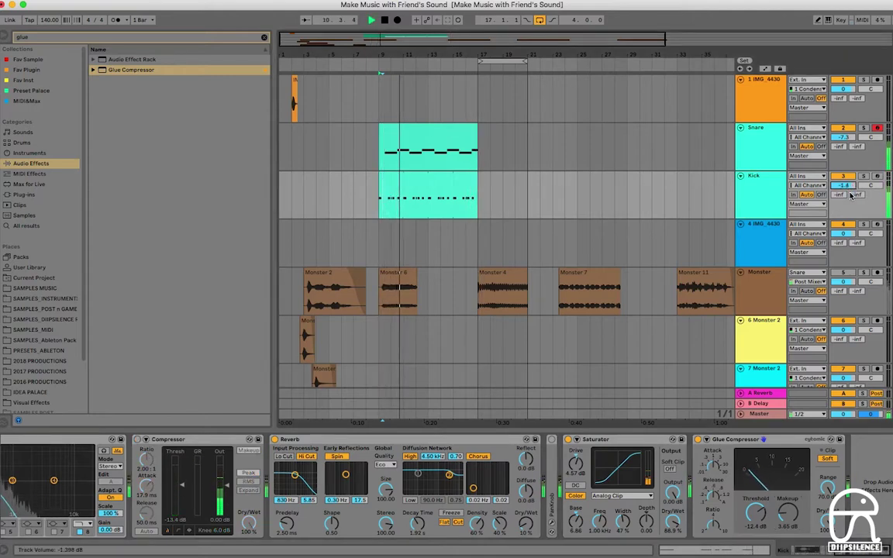
{"action": "left_click_drag", "start_coordinate": [349, 441], "coordinate": [659, 440]}
{"action": "left_click", "coordinate": [431, 264]}
{"action": "left_click", "coordinate": [398, 287]}
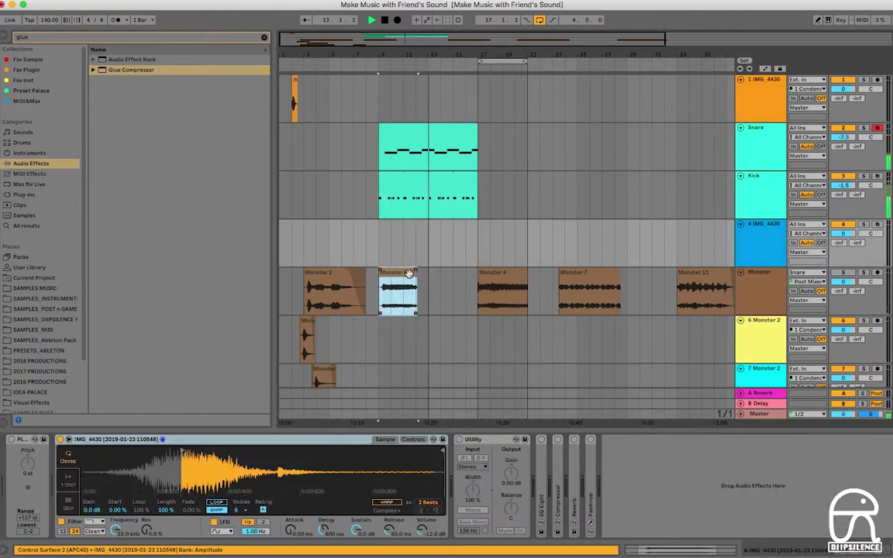
{"action": "scroll", "coordinate": [492, 248], "scroll_direction": "down", "scroll_amount": 1}
{"action": "left_click_drag", "start_coordinate": [584, 255], "coordinate": [408, 220]}
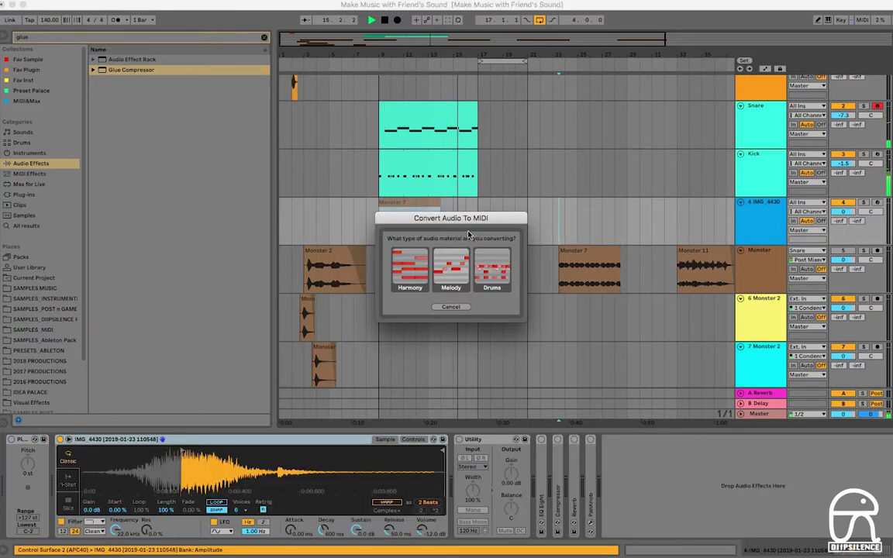
{"action": "left_click", "coordinate": [452, 308]}
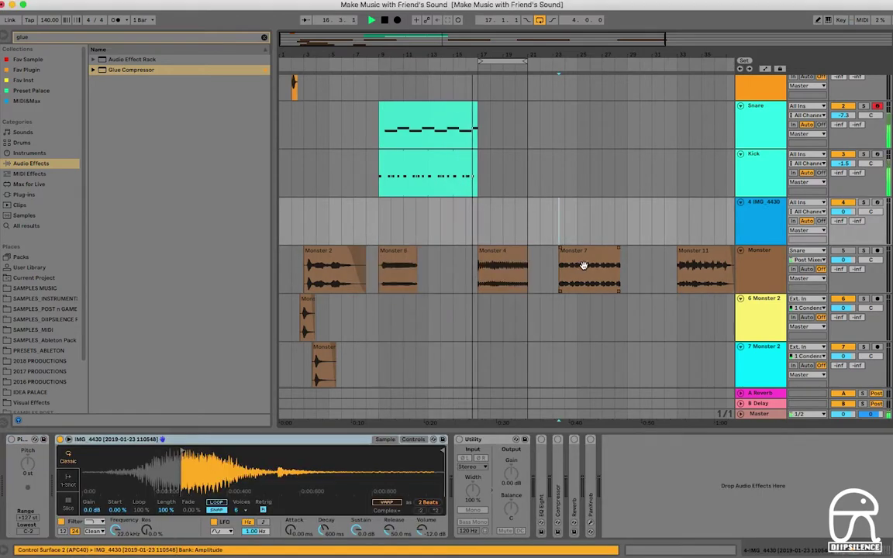
Move the Monster 7 clip to track 6 Monster 2 and the Monster 11 clip to track 7 Monster 2, and play them back.
{"action": "left_click_drag", "start_coordinate": [584, 261], "coordinate": [478, 300]}
{"action": "left_click_drag", "start_coordinate": [694, 251], "coordinate": [396, 348]}
{"action": "key", "text": "space"}
{"action": "key", "text": "space"}
Reposition Monster 11 to start at bar 17 and Monster 4 to start at bar 13.
{"action": "scroll", "coordinate": [373, 323], "scroll_direction": "down", "scroll_amount": 5}
{"action": "left_click_drag", "start_coordinate": [396, 272], "coordinate": [496, 272]}
{"action": "left_click_drag", "start_coordinate": [508, 176], "coordinate": [459, 186]}
Turn on Warp for the Monster 4 clip and align its beats with warp markers at 2.1.1 and 3.1.1.
{"action": "scroll", "coordinate": [443, 223], "scroll_direction": "up", "scroll_amount": 4}
{"action": "double_click", "coordinate": [443, 220]}
{"action": "left_click", "coordinate": [114, 376]}
{"action": "key", "text": "space"}
{"action": "key", "text": "space"}
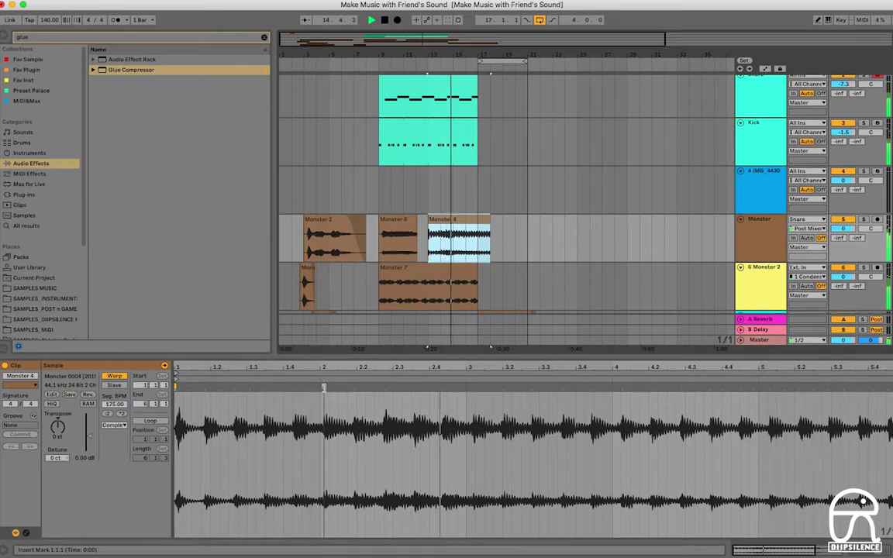
{"action": "double_click", "coordinate": [324, 387]}
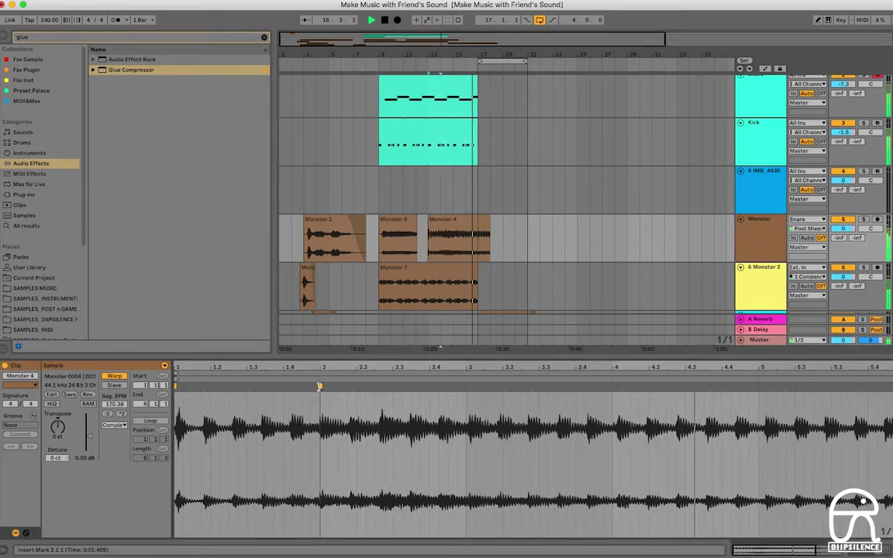
{"action": "double_click", "coordinate": [467, 386]}
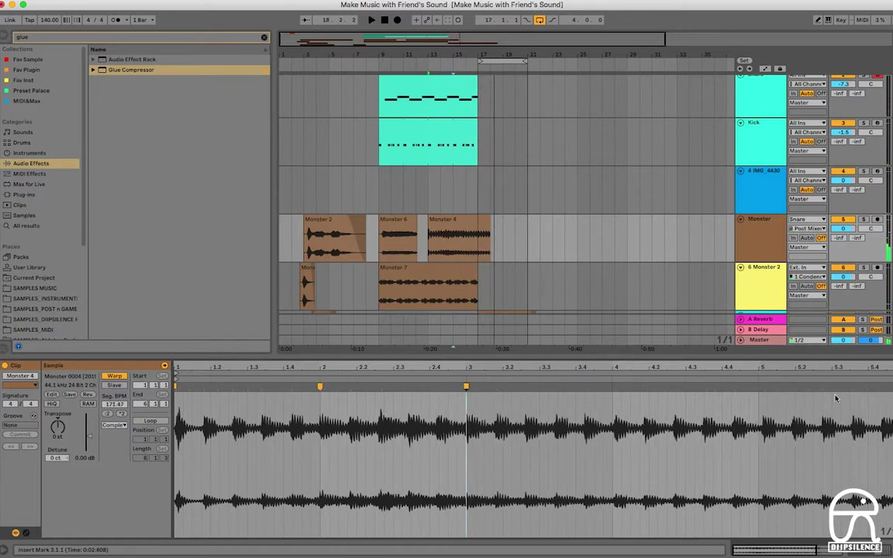
Insert an audio track named Bass below Kick and place the Monster 4 clip on it at bar 9.
{"action": "scroll", "coordinate": [449, 246], "scroll_direction": "down", "scroll_amount": 3}
{"action": "left_click", "coordinate": [448, 246]}
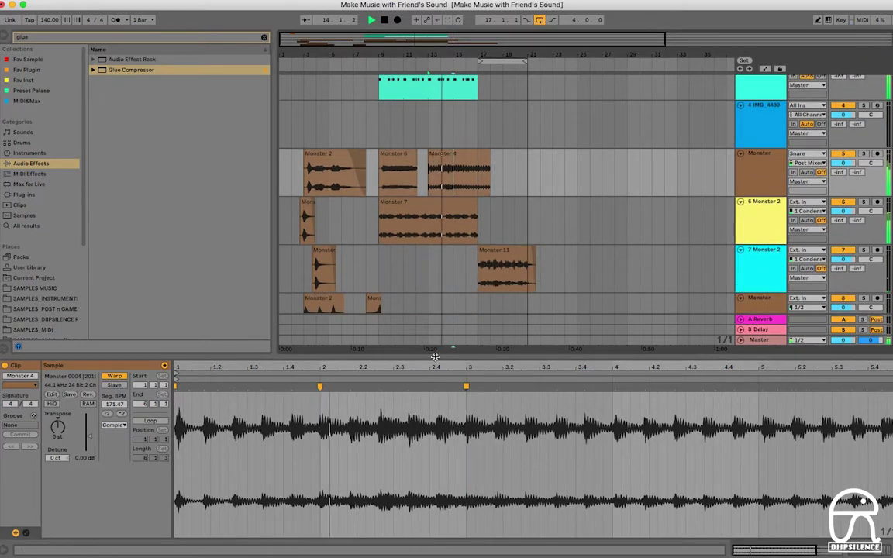
{"action": "key", "text": "super+alt+l"}
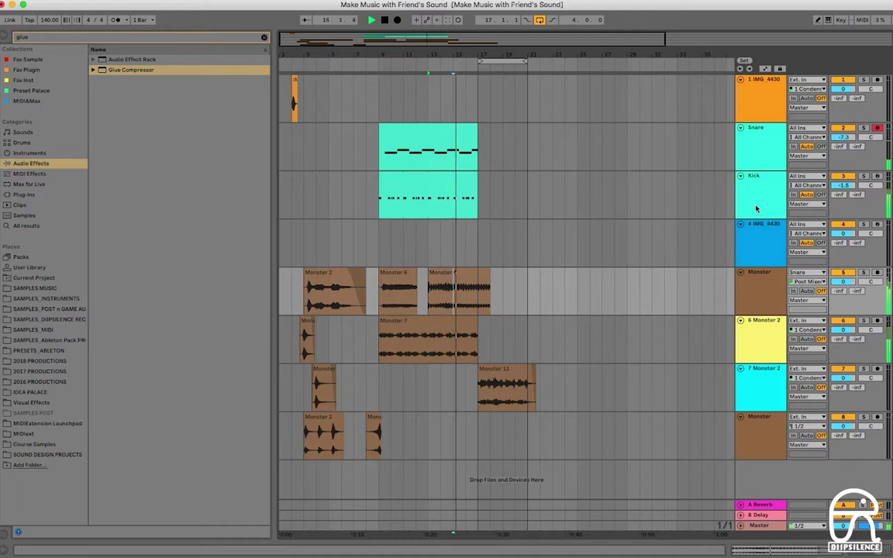
{"action": "left_click", "coordinate": [680, 216]}
{"action": "key", "text": "super+t"}
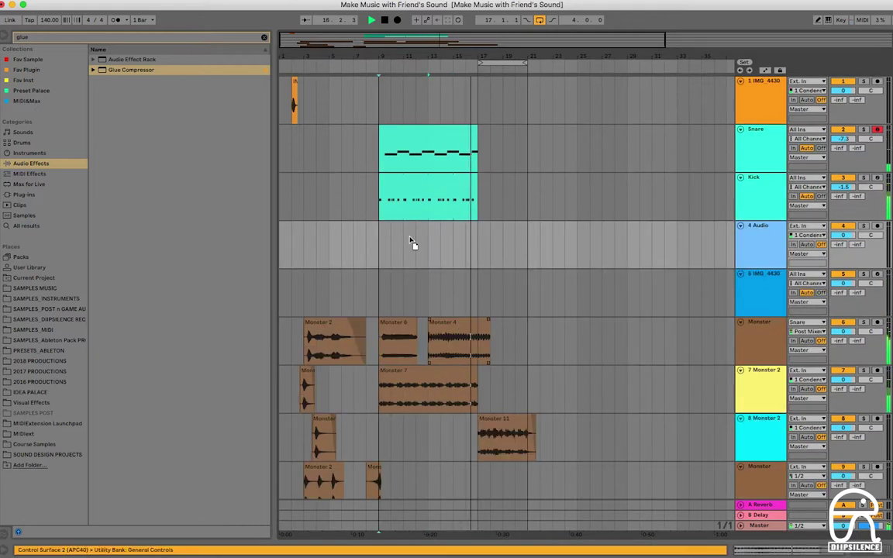
{"action": "left_click_drag", "start_coordinate": [461, 335], "coordinate": [408, 248]}
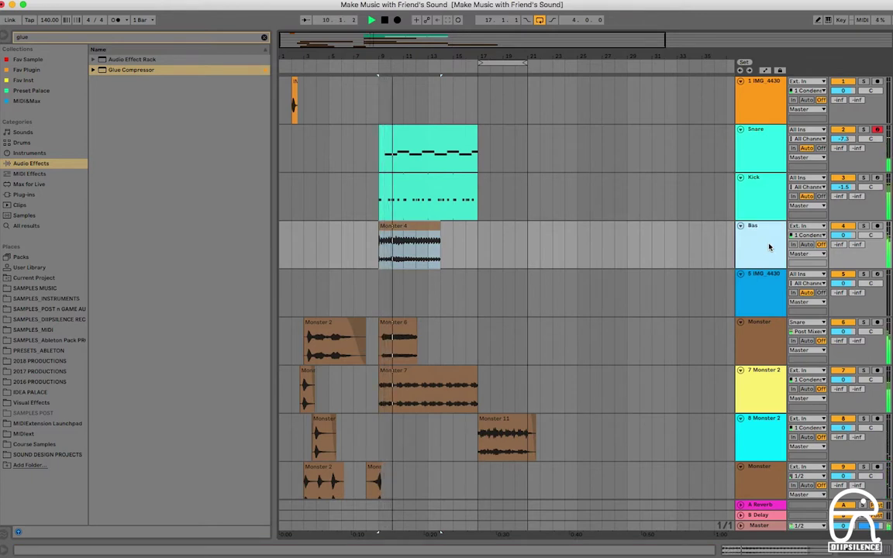
{"action": "type", "text": "s"}
{"action": "key", "text": "Return"}
Trim the Bass track's Monster 4 clip to four bars and duplicate it at bar 13.
{"action": "left_click", "coordinate": [435, 234]}
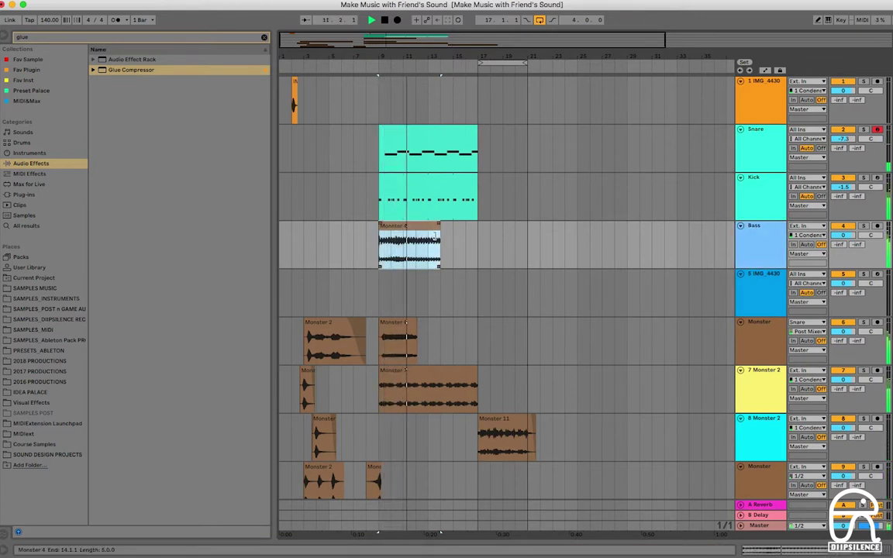
{"action": "left_click_drag", "start_coordinate": [436, 235], "coordinate": [428, 233]}
{"action": "key", "text": "super+d"}
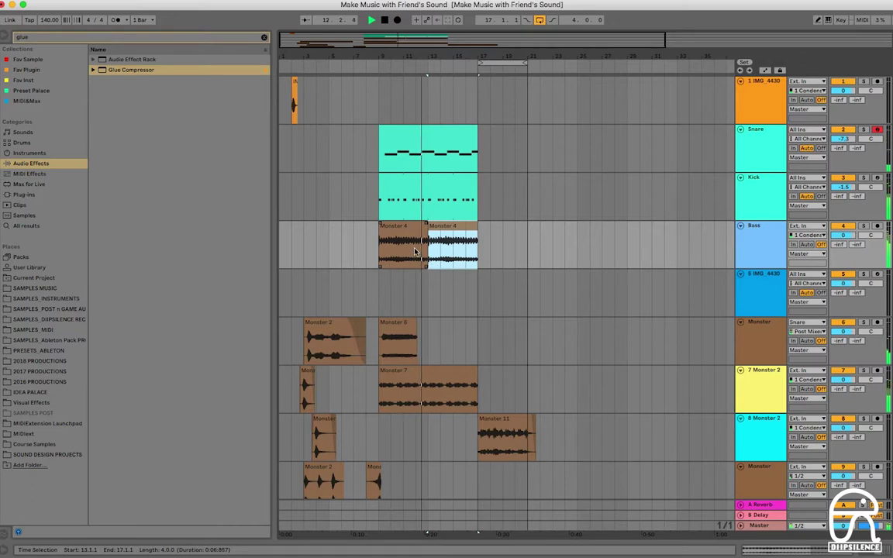
Select all tracks and assign each track's color to its clips.
{"action": "right_click", "coordinate": [753, 237]}
{"action": "left_click", "coordinate": [752, 241]}
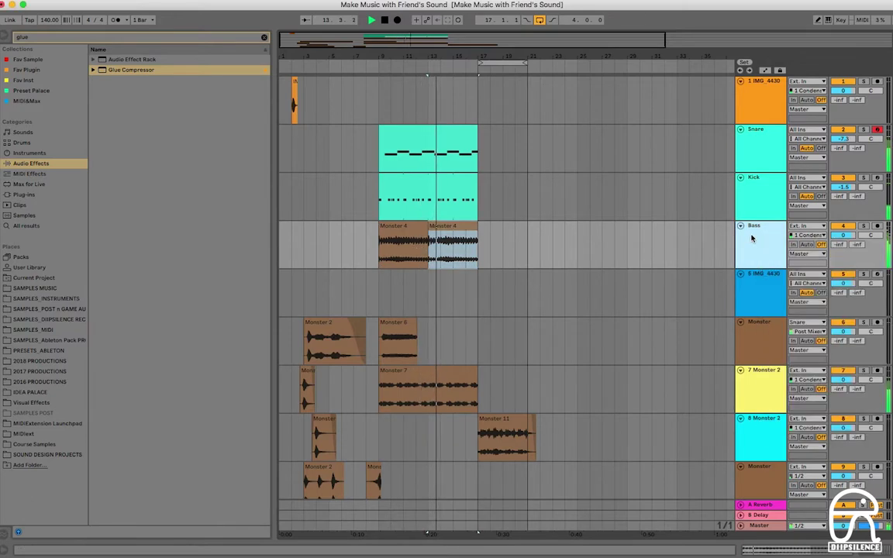
{"action": "key", "text": "super+a"}
{"action": "right_click", "coordinate": [756, 238]}
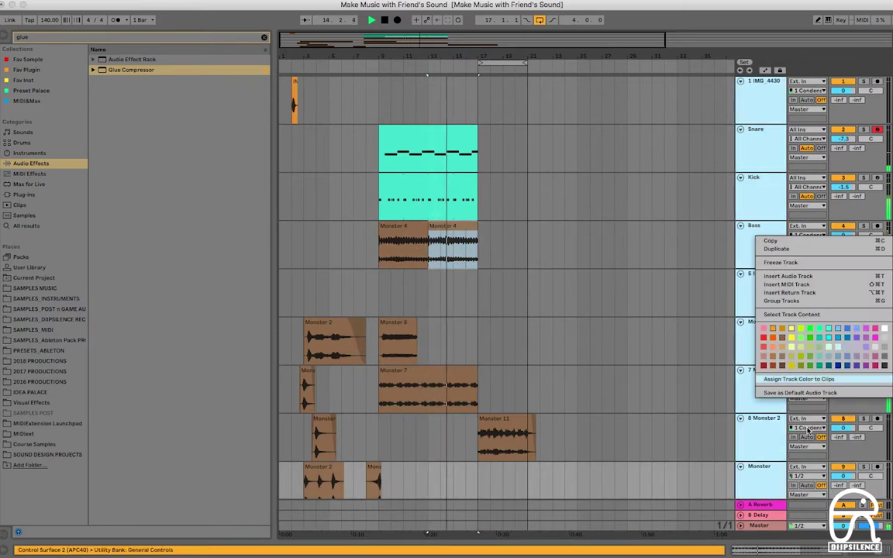
{"action": "left_click", "coordinate": [791, 382]}
Solo the Monster track and play the Monster 6 clip from bar 9.
{"action": "left_click", "coordinate": [522, 334]}
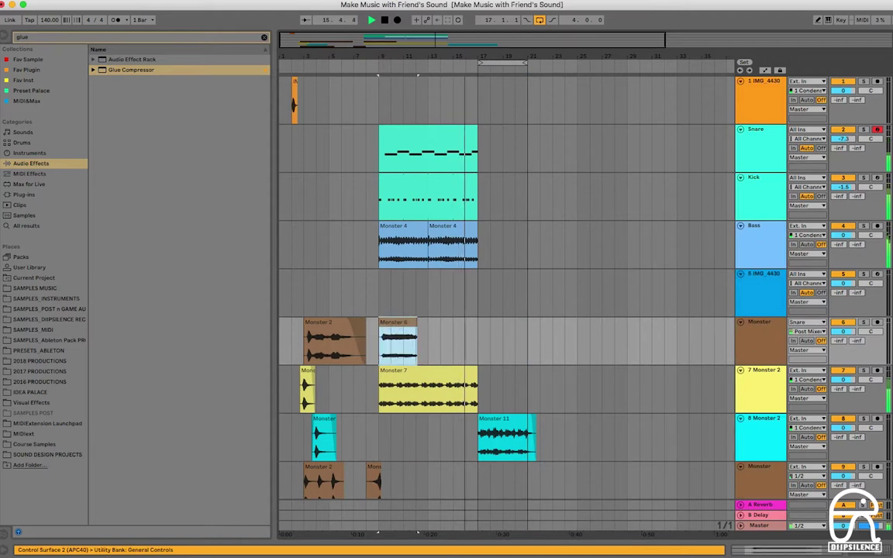
{"action": "left_click", "coordinate": [863, 321]}
{"action": "left_click", "coordinate": [387, 323]}
{"action": "key", "text": "space"}
{"action": "key", "text": "space"}
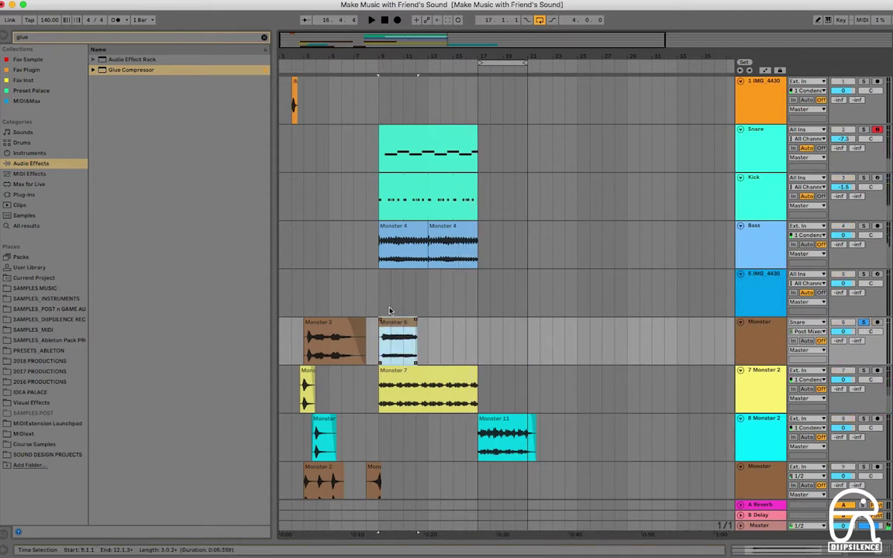
{"action": "left_click", "coordinate": [395, 323]}
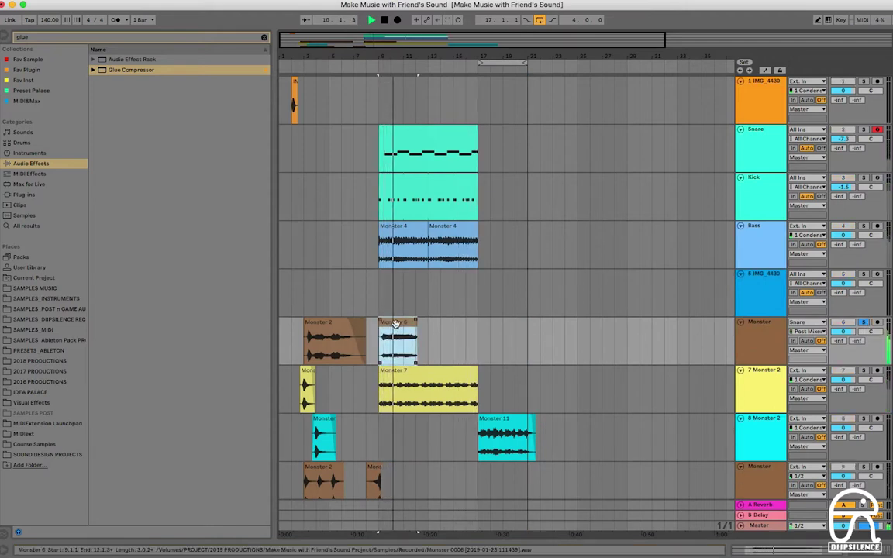
{"action": "left_click_drag", "start_coordinate": [395, 323], "coordinate": [495, 286]}
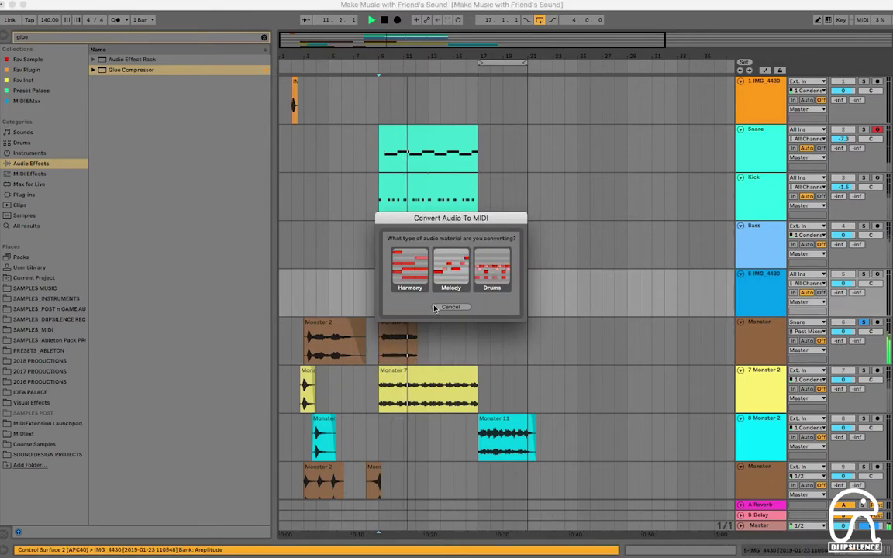
{"action": "left_click", "coordinate": [458, 308]}
{"action": "scroll", "coordinate": [570, 364], "scroll_direction": "up", "scroll_amount": 10}
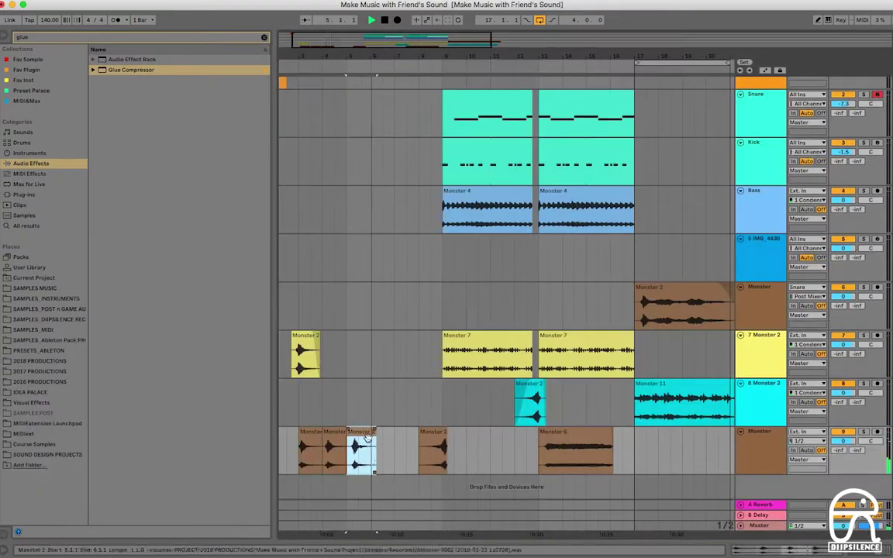
{"action": "scroll", "coordinate": [606, 486], "scroll_direction": "up", "scroll_amount": 5}
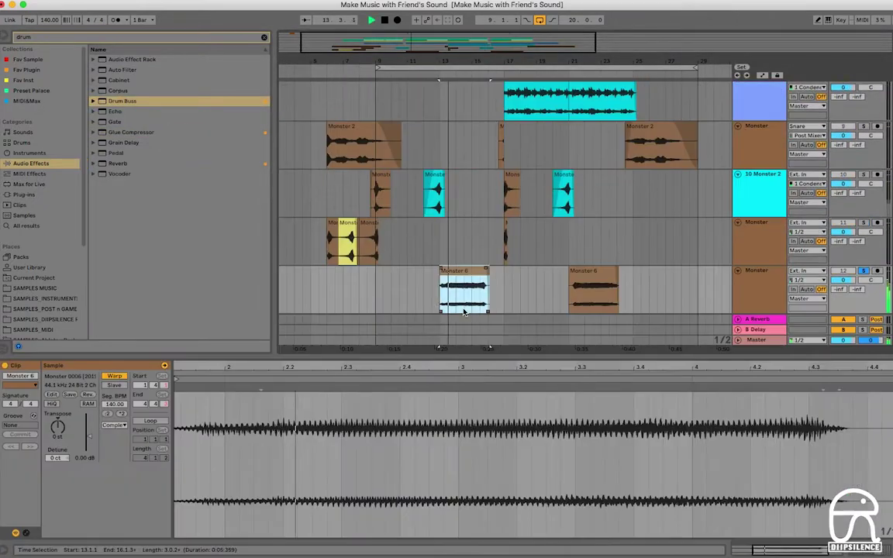
Copy Monster 6 to bar 9 on the soloed Monster track, transpose the copy to -4 st and shorten it.
{"action": "left_click_drag", "start_coordinate": [464, 311], "coordinate": [403, 283]}
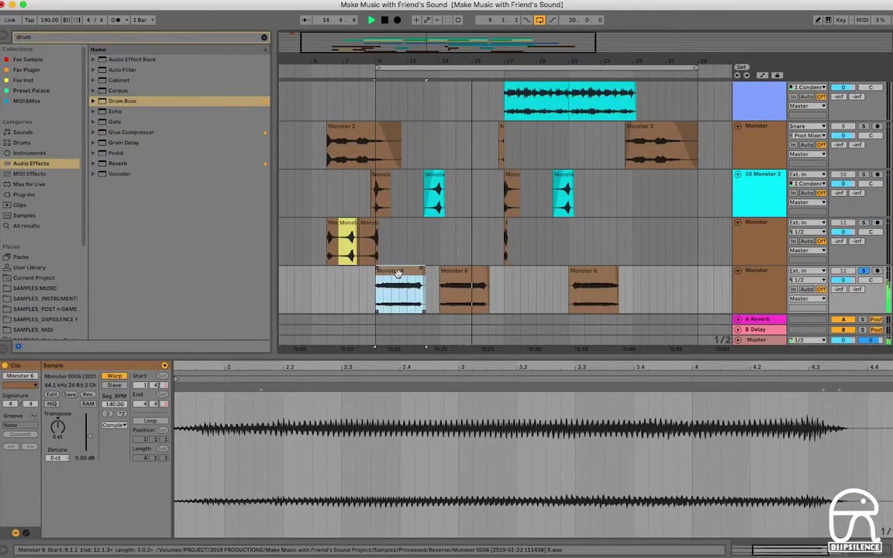
{"action": "left_click", "coordinate": [63, 428]}
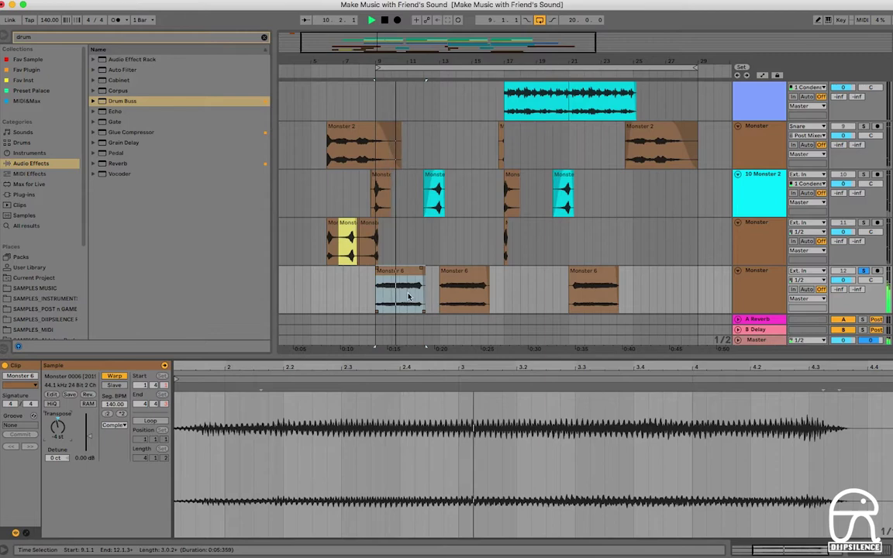
{"action": "left_click_drag", "start_coordinate": [424, 291], "coordinate": [391, 285]}
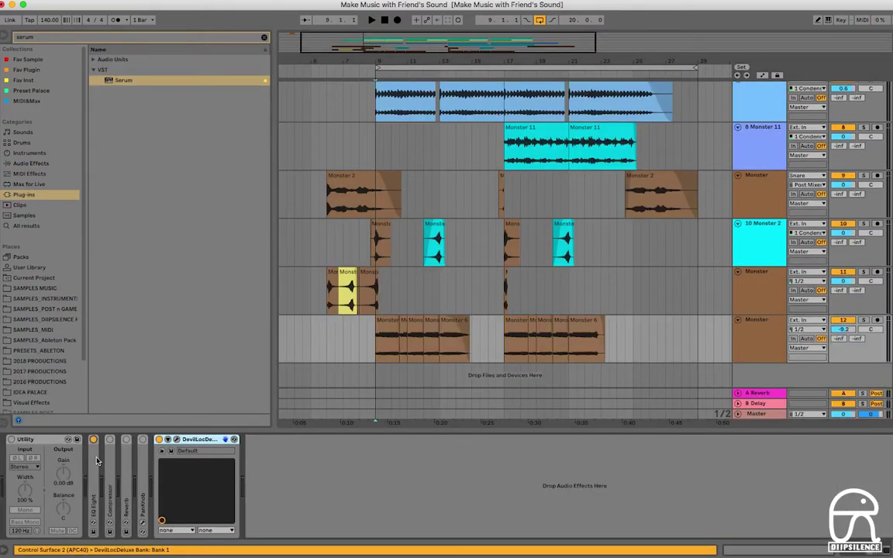
Low-pass the lowest Monster track with EQ Eight band 8 at 52.7 Hz and boost band 2 by 0.87 dB at 774 Hz.
{"action": "double_click", "coordinate": [94, 444]}
{"action": "key", "text": "space"}
{"action": "left_click", "coordinate": [303, 532]}
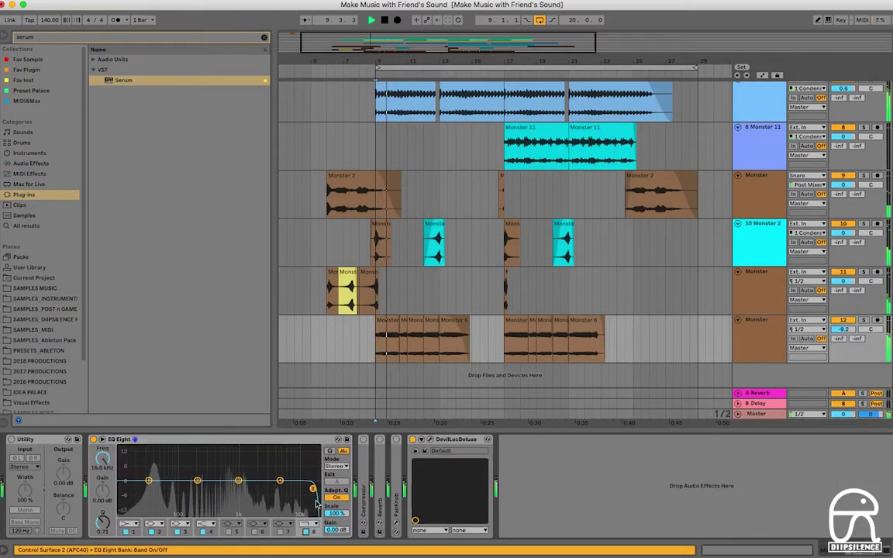
{"action": "left_click_drag", "start_coordinate": [315, 487], "coordinate": [257, 488]}
{"action": "left_click_drag", "start_coordinate": [198, 481], "coordinate": [238, 481]}
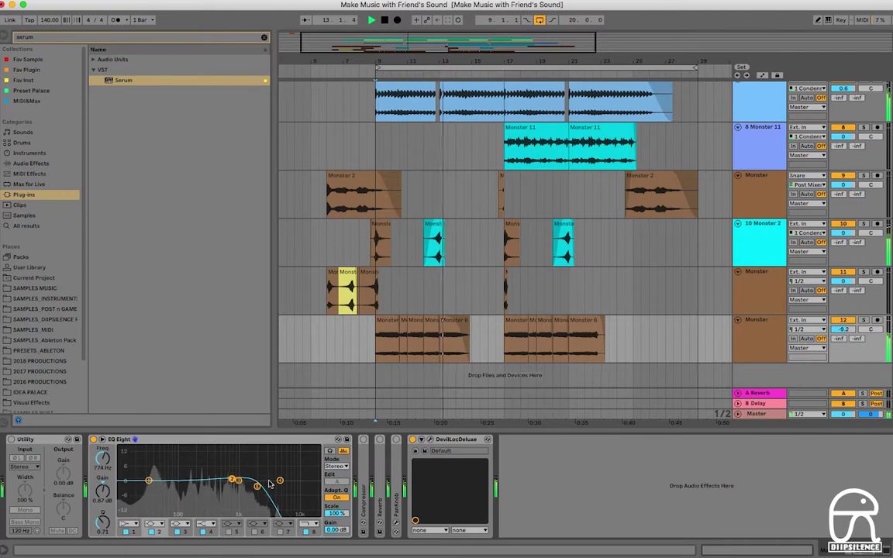
{"action": "left_click", "coordinate": [258, 487]}
{"action": "left_click_drag", "start_coordinate": [179, 486], "coordinate": [182, 488]}
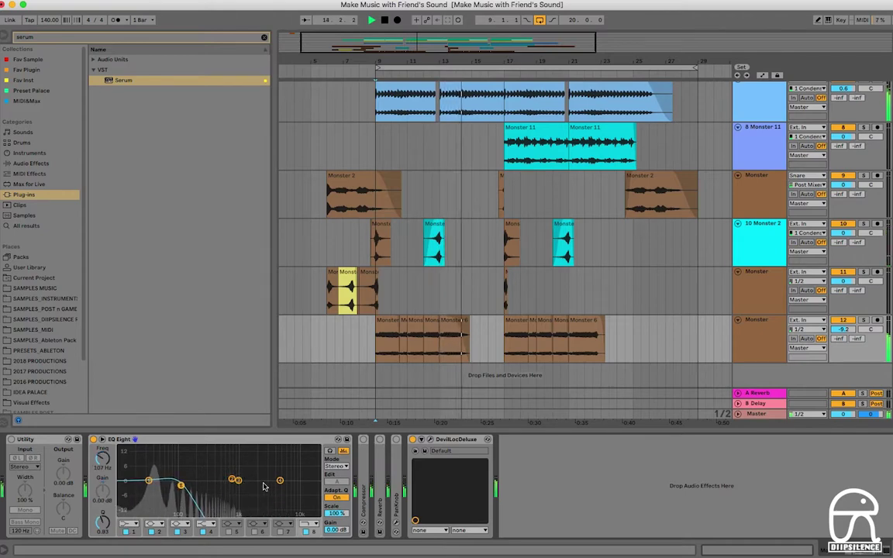
{"action": "key", "text": "space"}
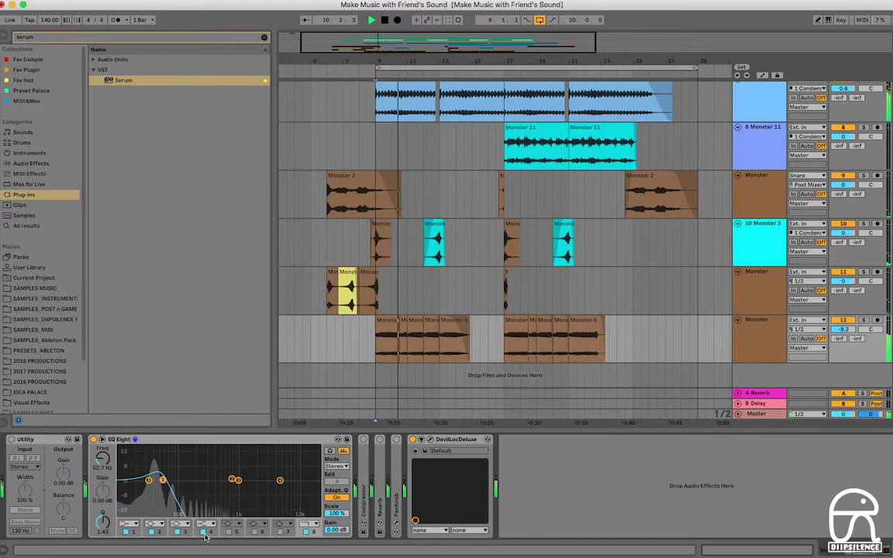
Raise the track's volume to -1.3 dB and its low-pass cutoff to 71.1 Hz while soloed, and play it with all tracks.
{"action": "left_click", "coordinate": [863, 320]}
{"action": "left_click_drag", "start_coordinate": [850, 329], "coordinate": [850, 318]}
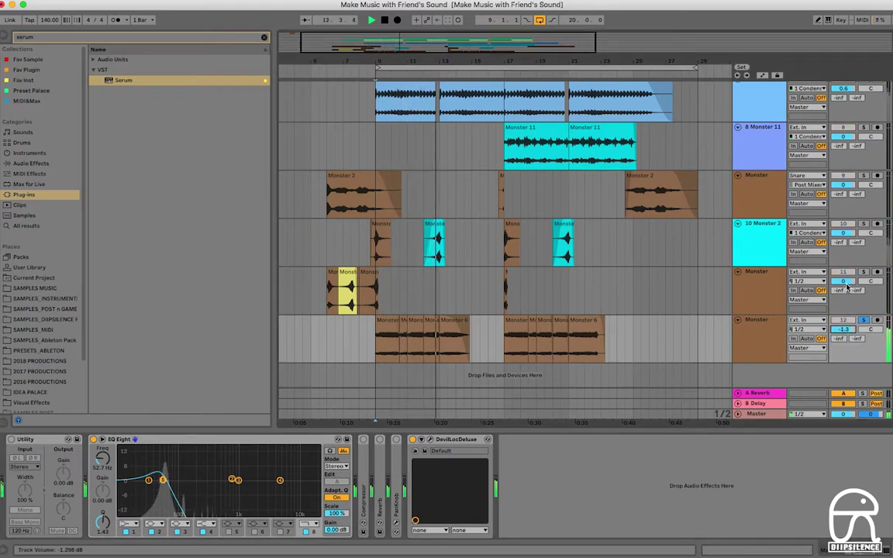
{"action": "left_click_drag", "start_coordinate": [165, 485], "coordinate": [174, 483]}
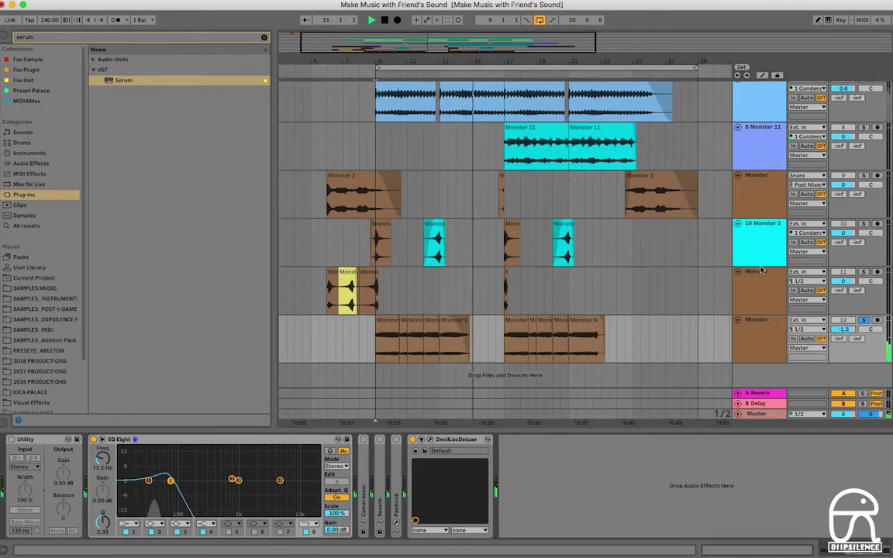
{"action": "left_click", "coordinate": [863, 320]}
{"action": "key", "text": "space"}
{"action": "key", "text": "space"}
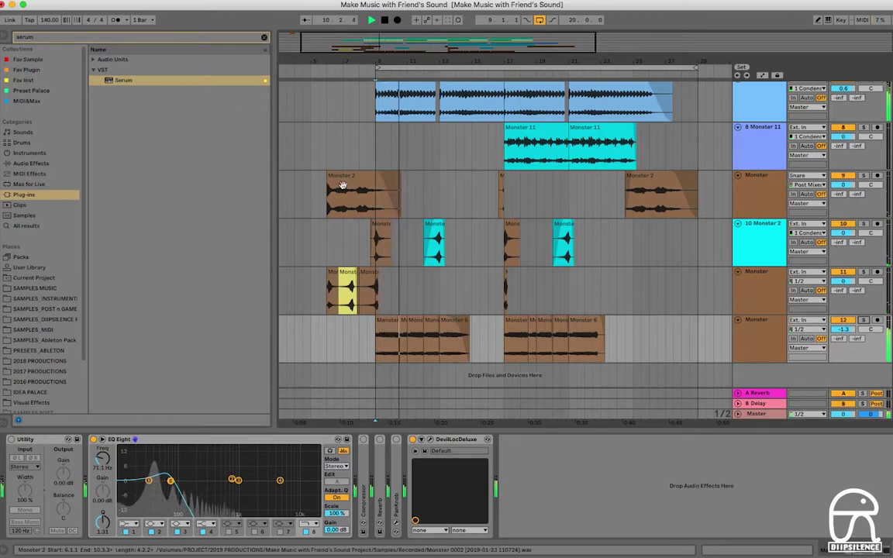
Find the Auto Pan audio effect, add it after DevilLocDeluxe on the lowest Monster track, and hide the browser.
{"action": "left_click", "coordinate": [200, 37]}
{"action": "type", "text": "aut"}
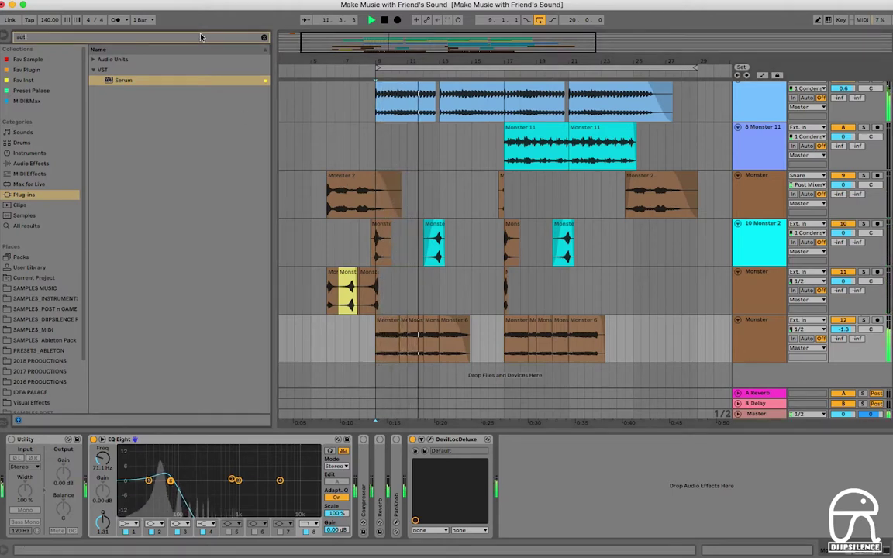
{"action": "type", "text": "o"}
{"action": "left_click", "coordinate": [33, 163]}
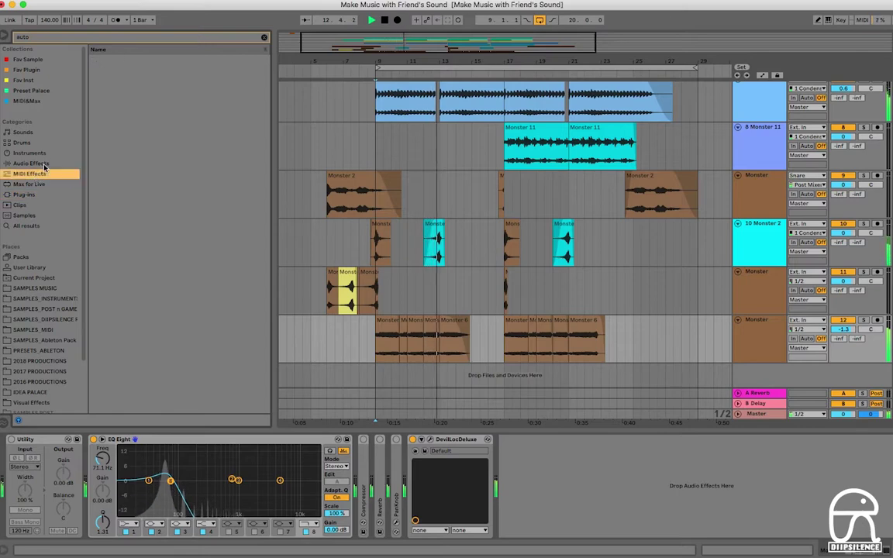
{"action": "double_click", "coordinate": [120, 80]}
{"action": "left_click", "coordinate": [265, 37]}
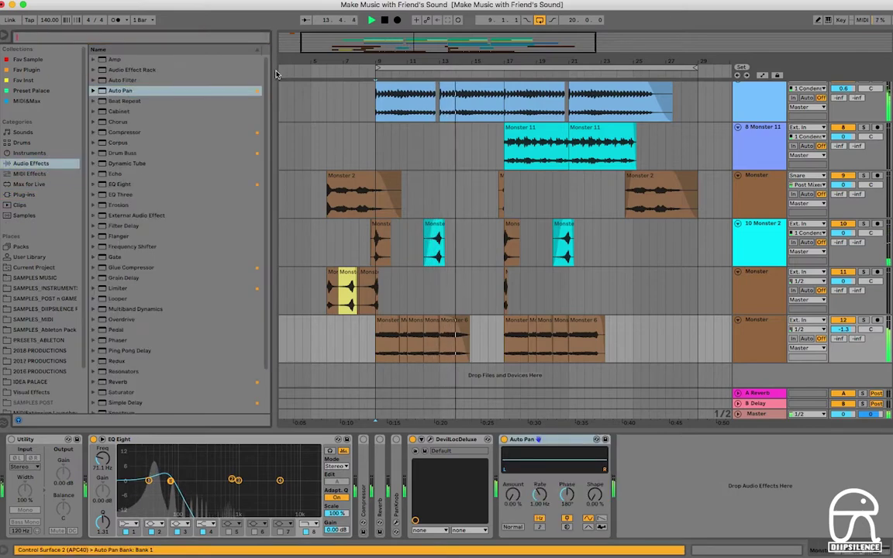
{"action": "key", "text": "super+alt+b"}
Set the Auto Pan amount to 100 %, invert it and switch its waveform to sawtooth.
{"action": "left_click_drag", "start_coordinate": [517, 481], "coordinate": [516, 442]}
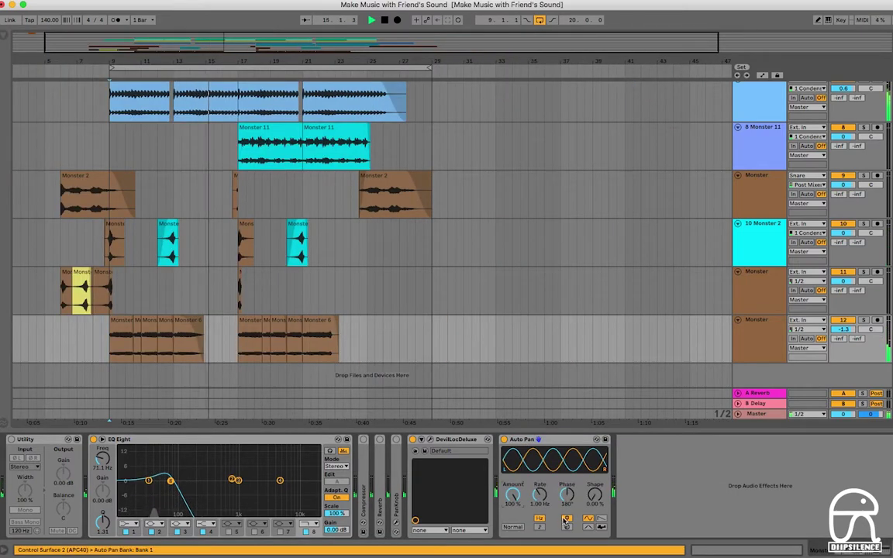
{"action": "left_click_drag", "start_coordinate": [597, 476], "coordinate": [597, 549]}
{"action": "left_click", "coordinate": [519, 528]}
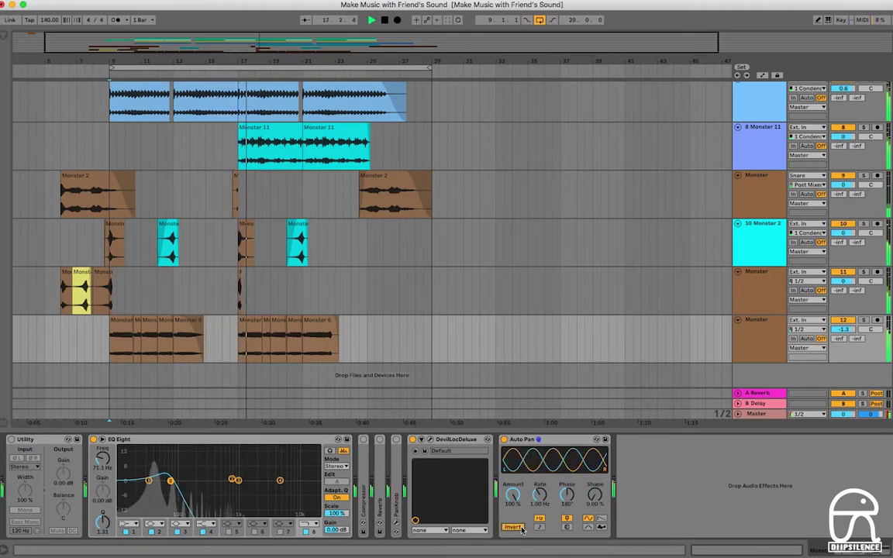
{"action": "left_click", "coordinate": [602, 519]}
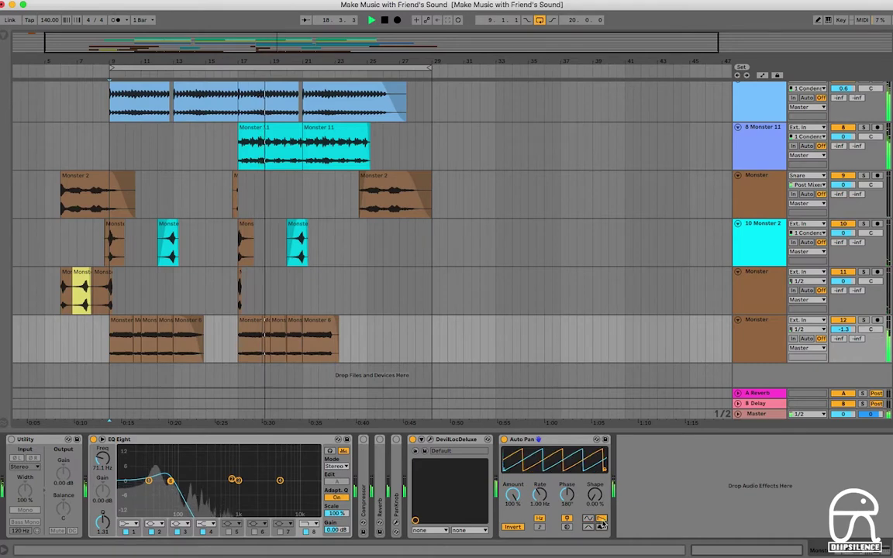
Sync Auto Pan to tempo at a 1/2 rate with 25.4 % shape, auditioning the track soloed at 1.4 dB volume.
{"action": "left_click", "coordinate": [540, 528]}
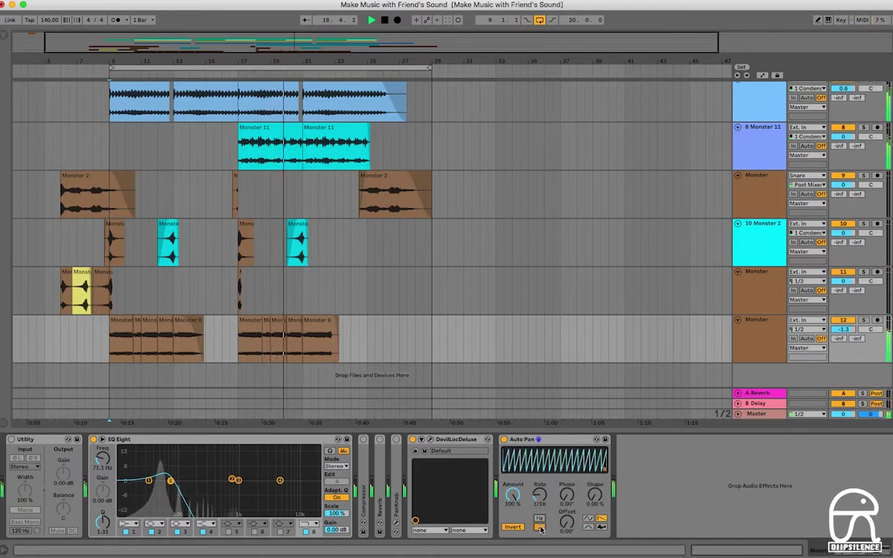
{"action": "mouse_move", "coordinate": [542, 497]}
{"action": "left_mouse_down"}
{"action": "mouse_move", "coordinate": [539, 476]}
{"action": "mouse_move", "coordinate": [542, 487]}
{"action": "left_mouse_up"}
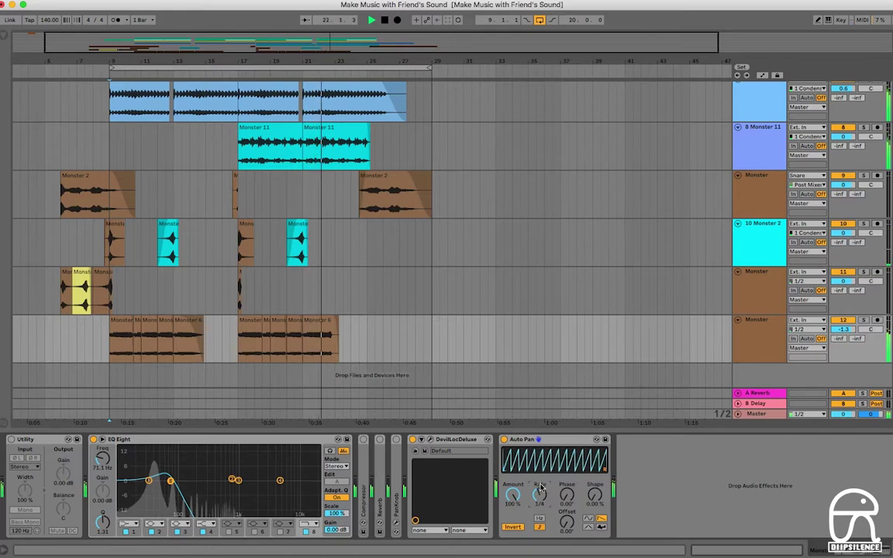
{"action": "left_click", "coordinate": [126, 320]}
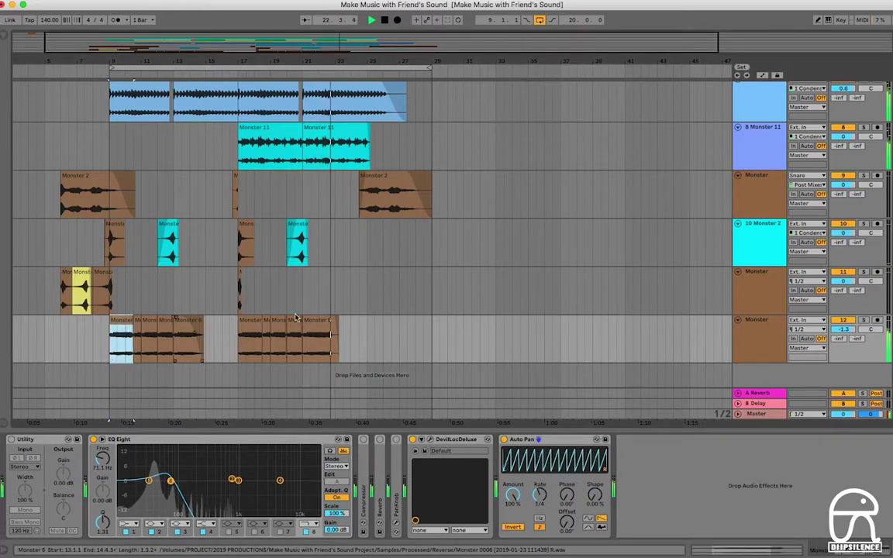
{"action": "left_click", "coordinate": [864, 320]}
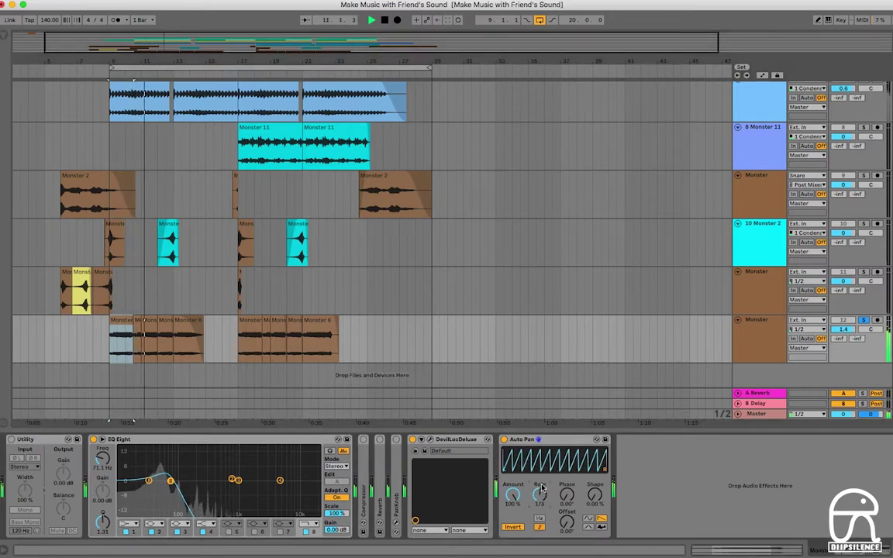
{"action": "left_click_drag", "start_coordinate": [541, 486], "coordinate": [543, 483]}
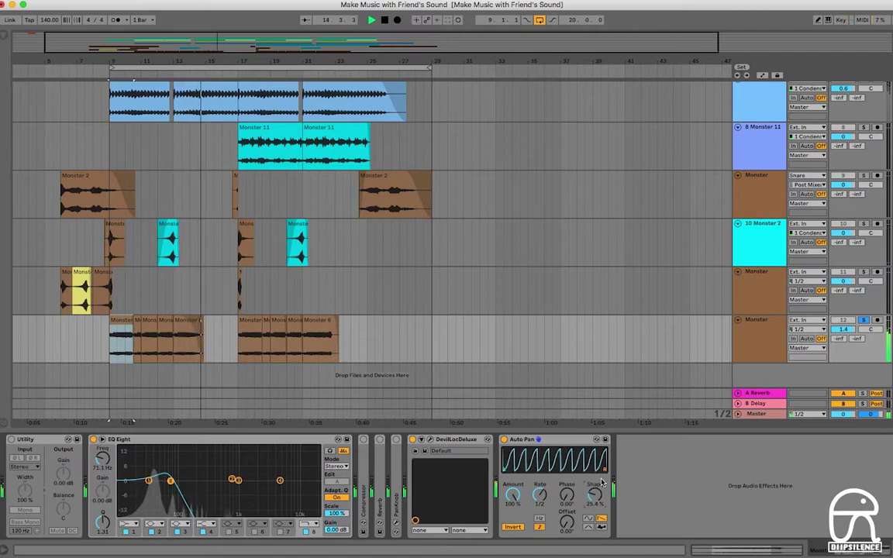
{"action": "key", "text": "space"}
{"action": "key", "text": "space"}
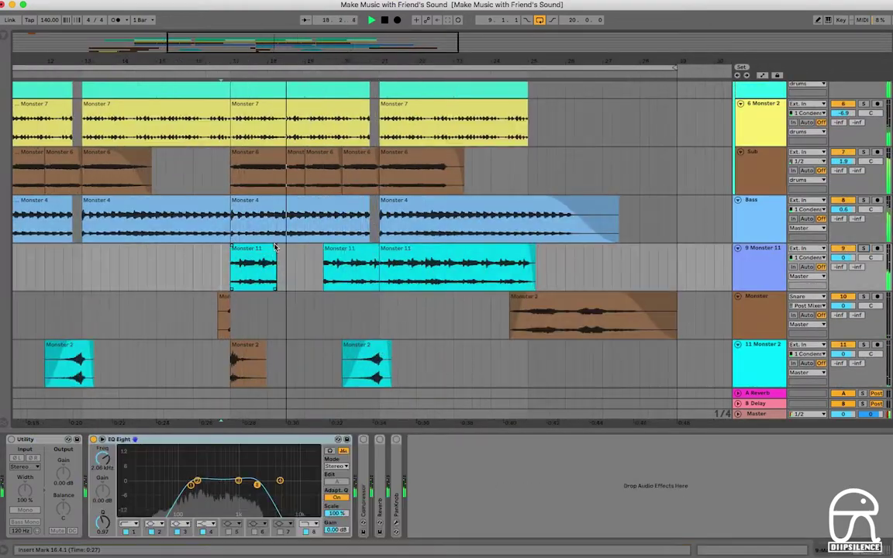
Adjust the second Monster 11 clip near bar 19 and transpose the Monster 2 clip near the arrangement's end to -3 st.
{"action": "left_click_drag", "start_coordinate": [325, 248], "coordinate": [371, 248]}
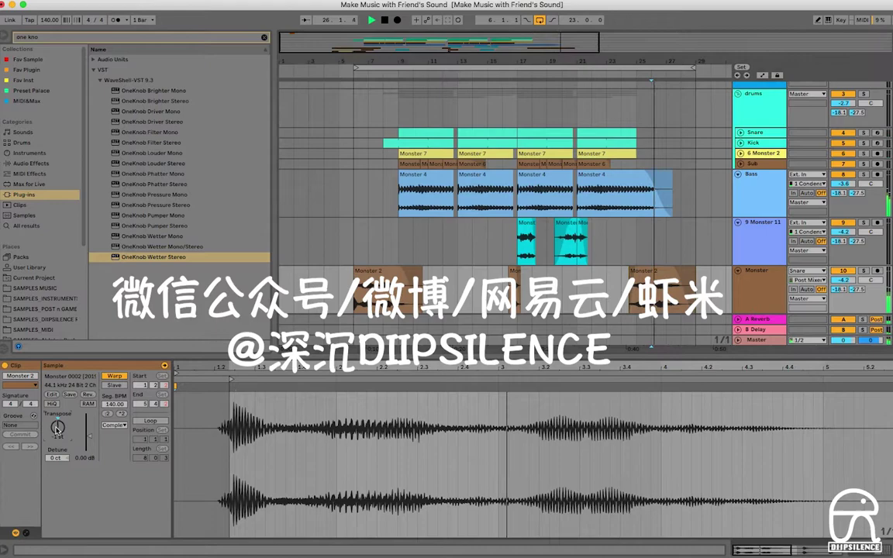
{"action": "left_click_drag", "start_coordinate": [57, 425], "coordinate": [56, 429]}
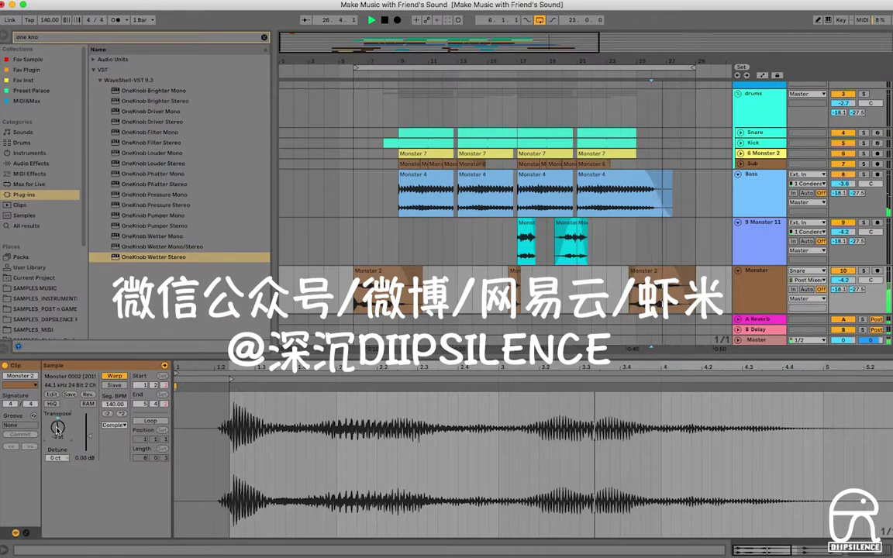